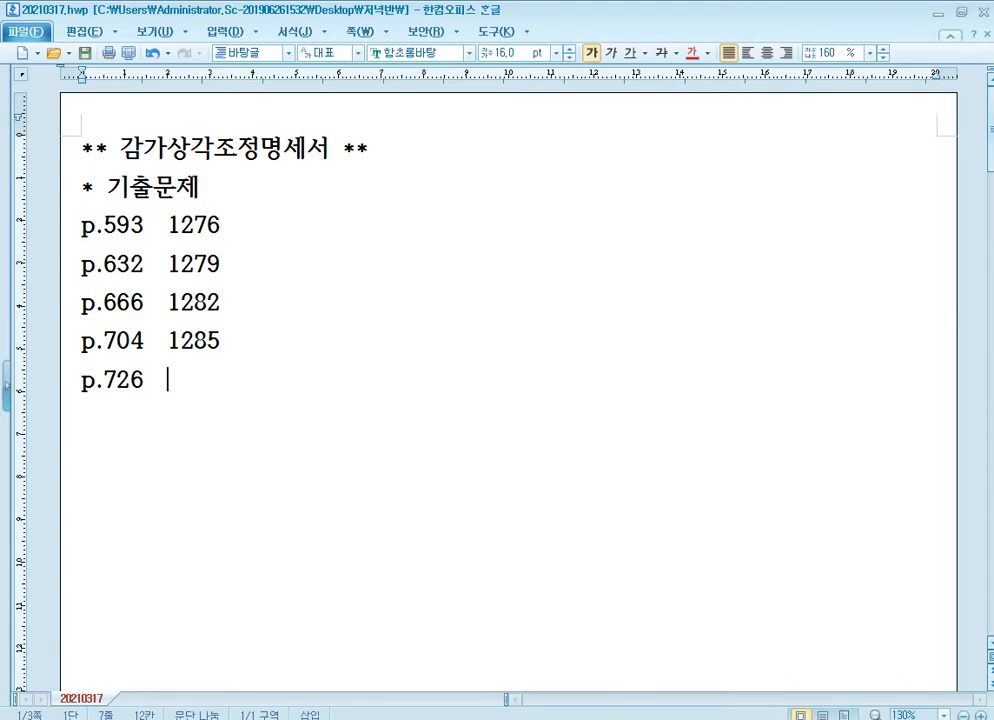
Step: Enter 1287 beside p.726 in the notes, and bring up page 726 of the textbook in 알PDF
text(1287)
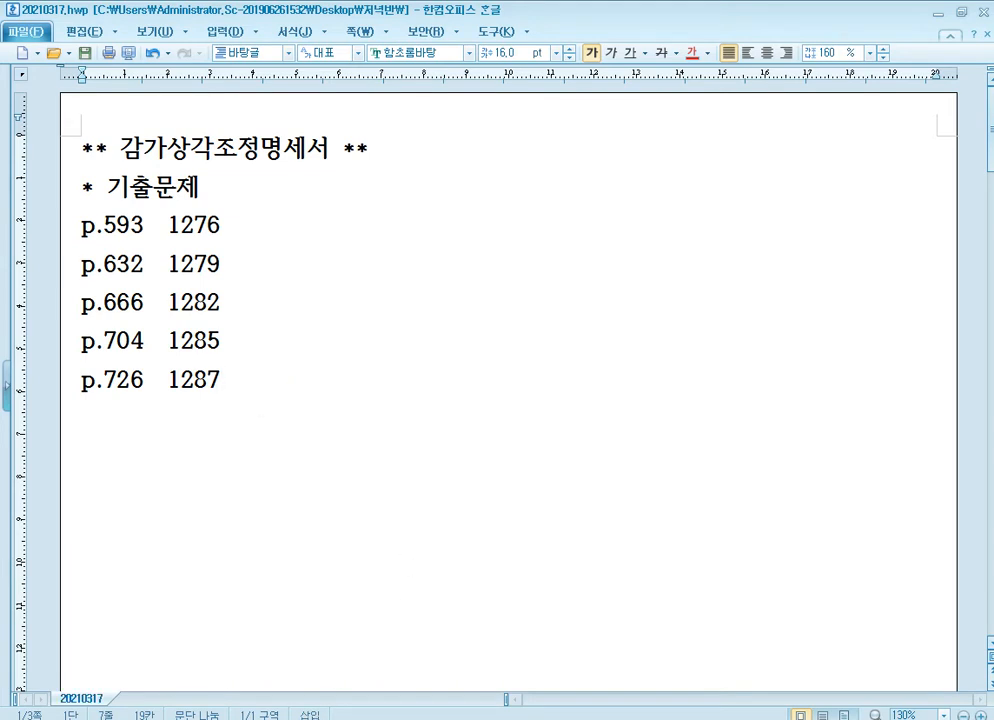
key(alt+Tab)
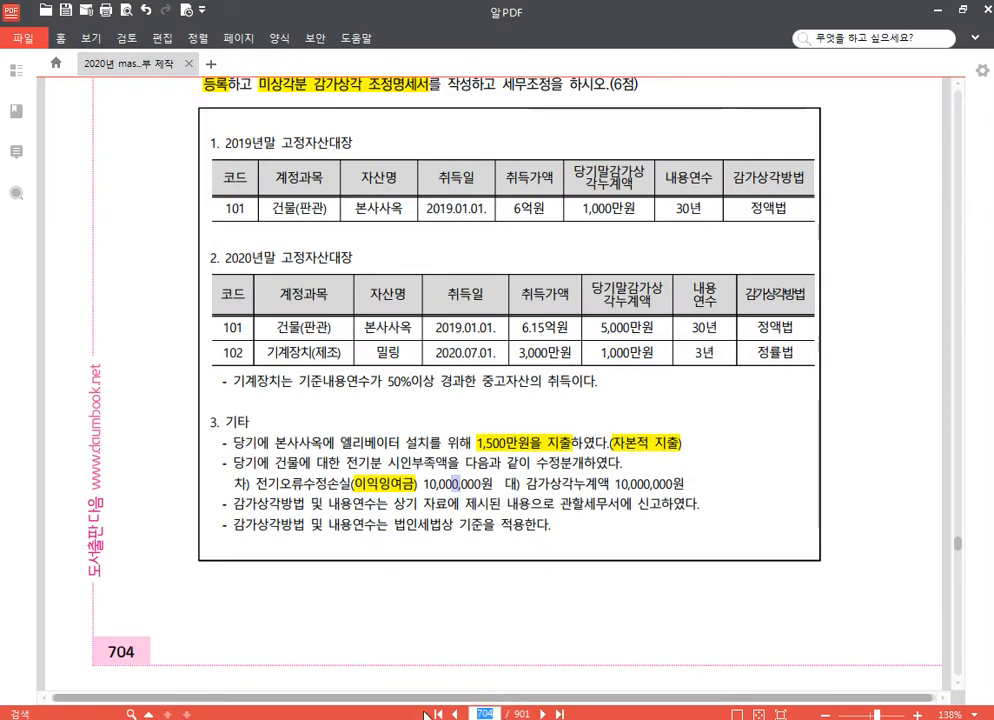
text(726)
key(Return)
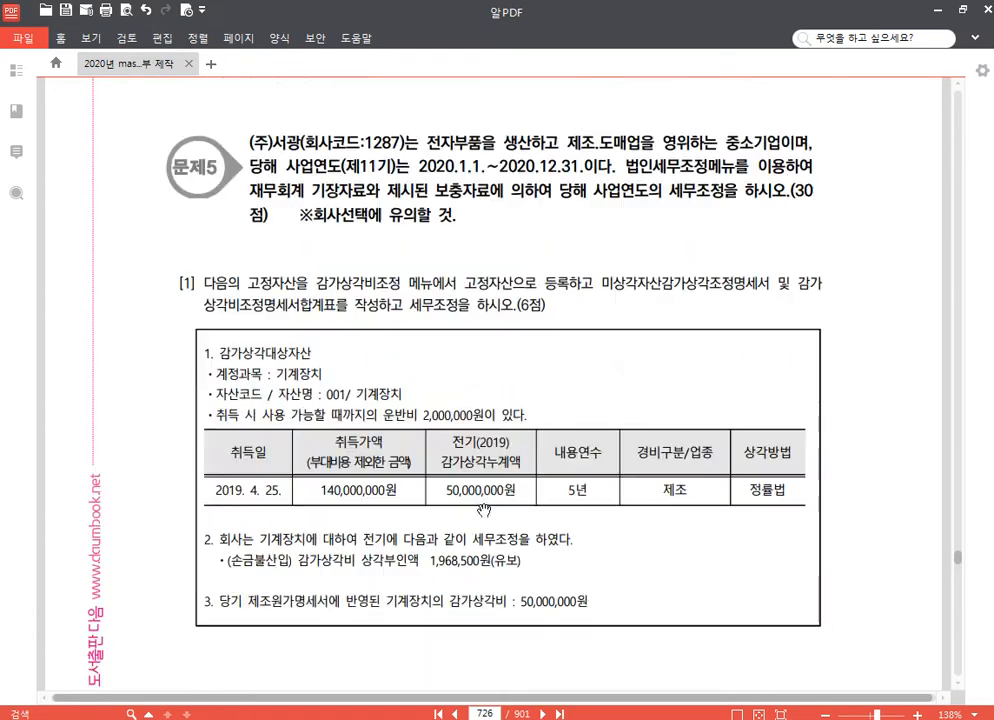
scroll(483, 510, down, 2)
Step: Switch to KcLep and change the working company to code 1287, (주)서광
key(alt+Tab)
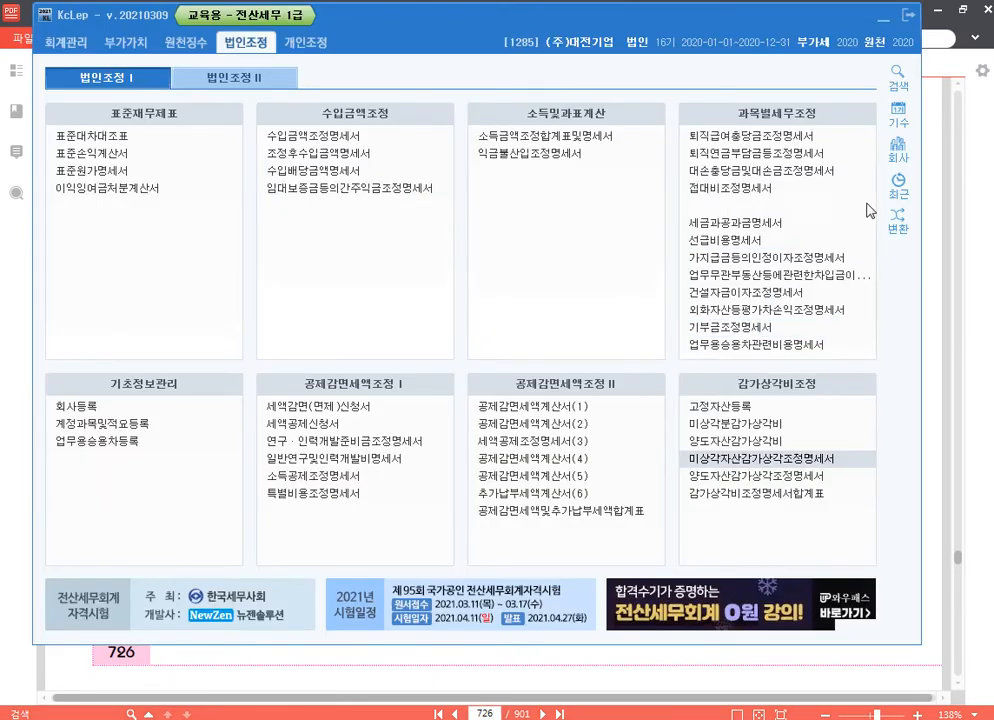
click(899, 150)
text(1287)
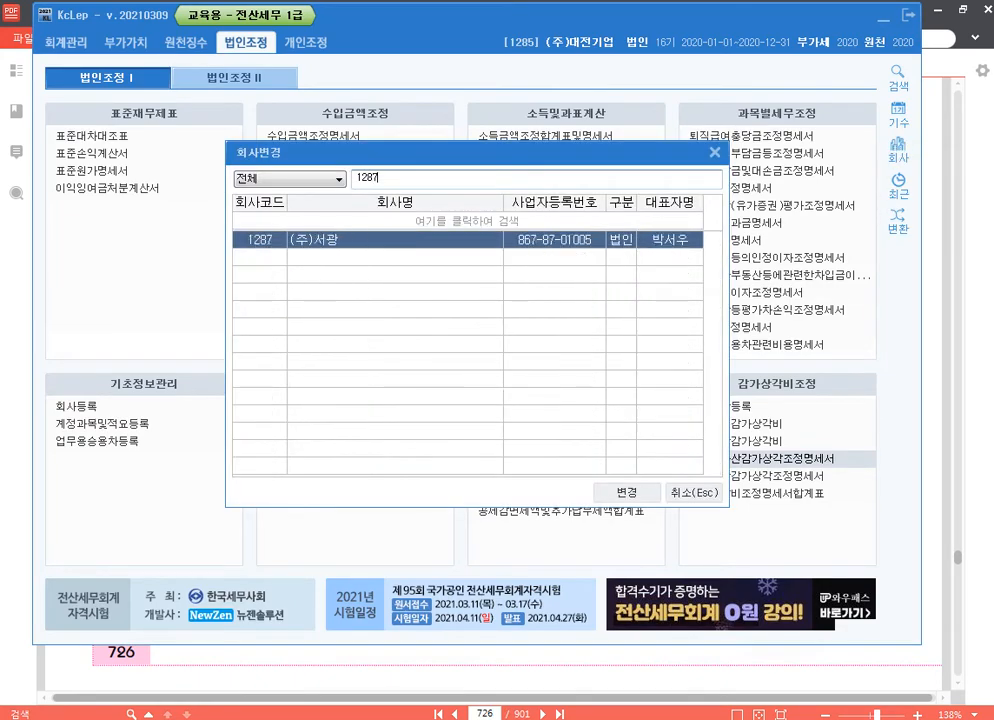
key(Return)
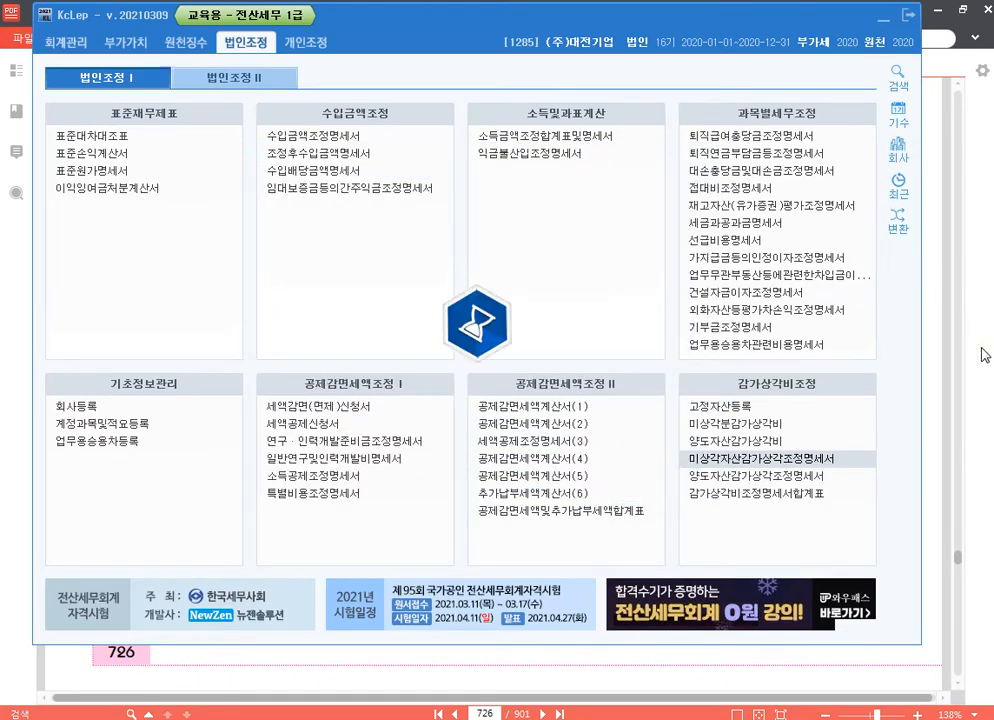
Step: In question [1] of the 알PDF textbook, highlight "고정자산으로 등록", "미상각자산감가상각조정명세서" and "감가상각비조정명세서합계표"
key(alt+Tab)
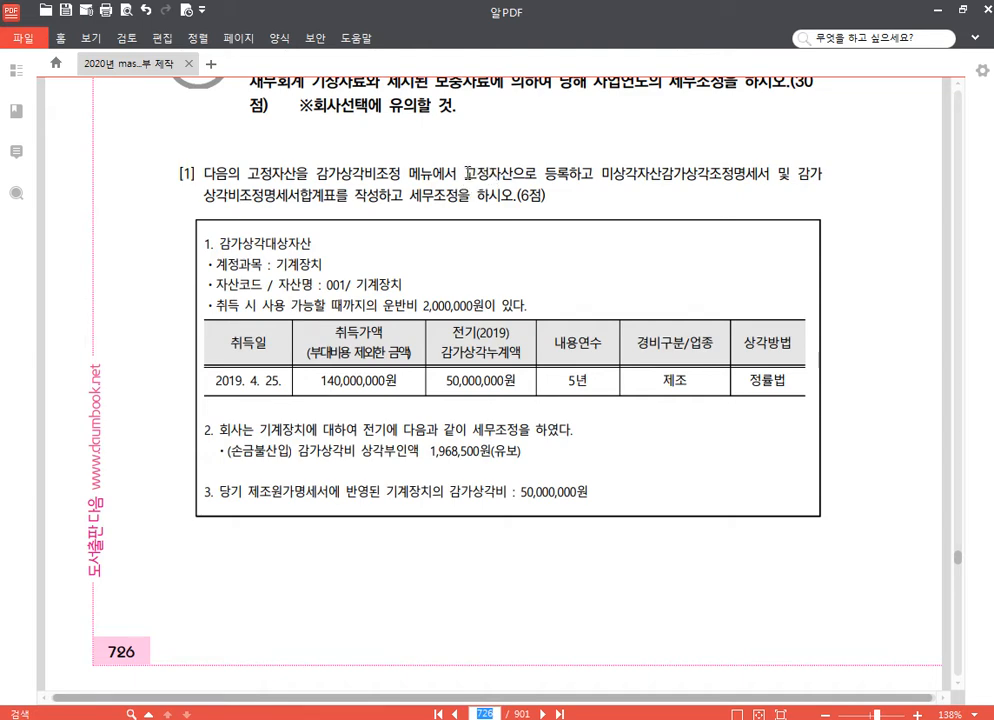
drag(467, 173, 568, 175)
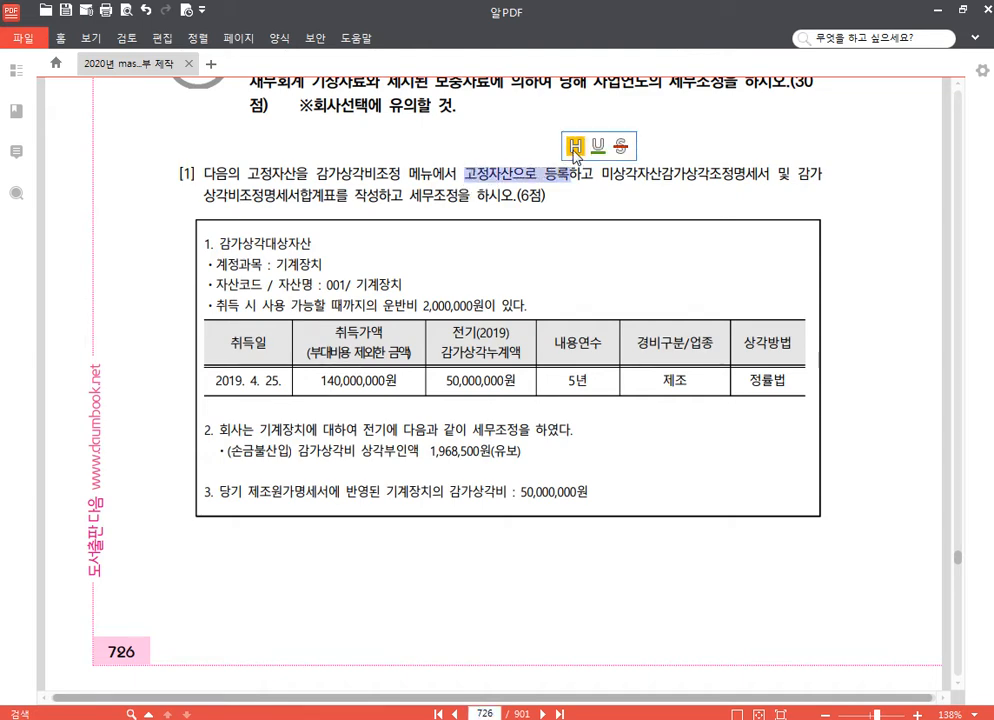
click(575, 147)
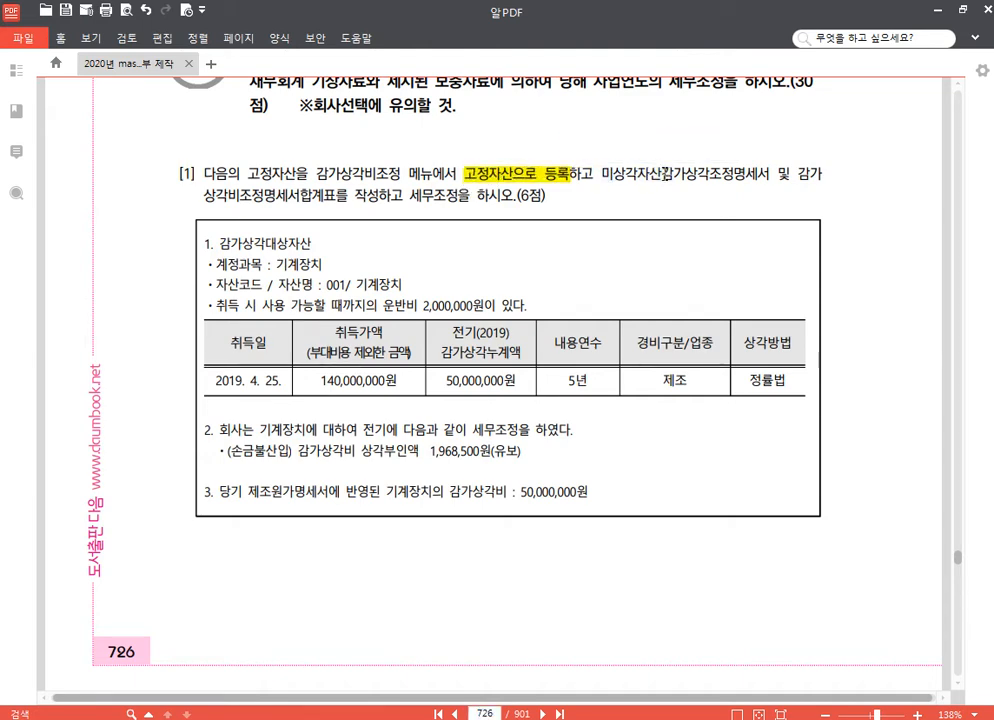
drag(600, 174, 345, 196)
click(773, 147)
click(343, 173)
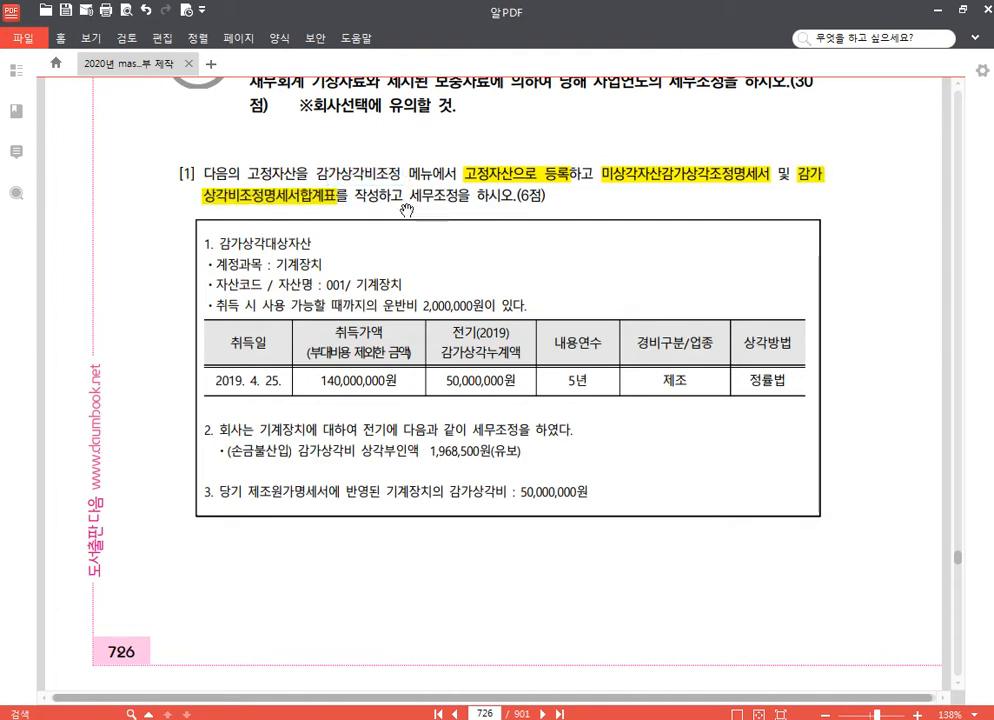
click(313, 199)
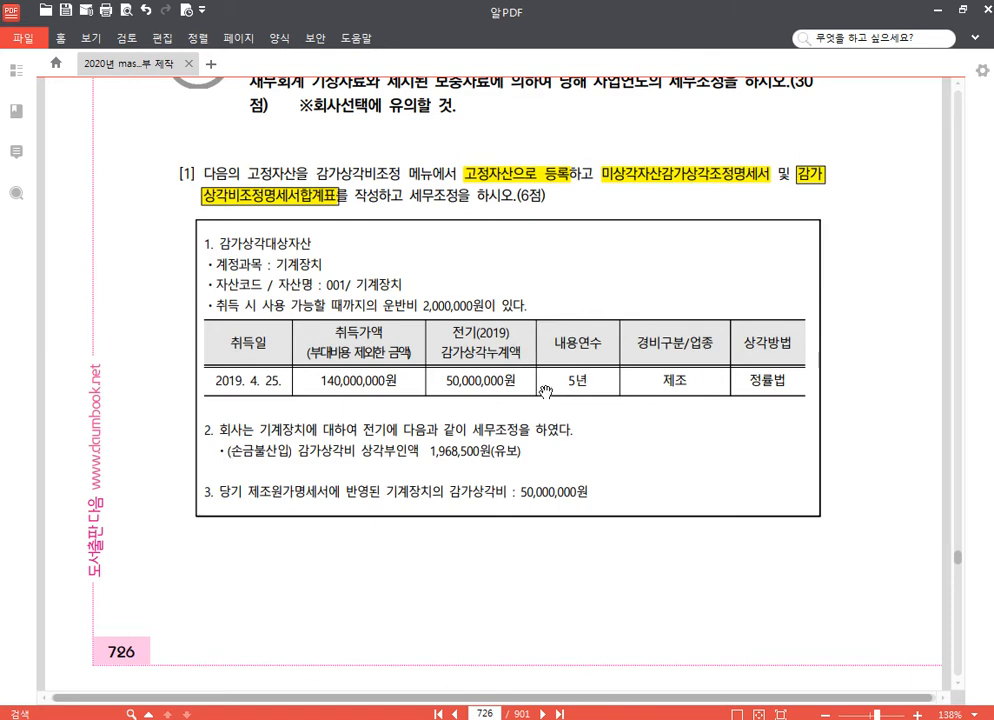
click(312, 264)
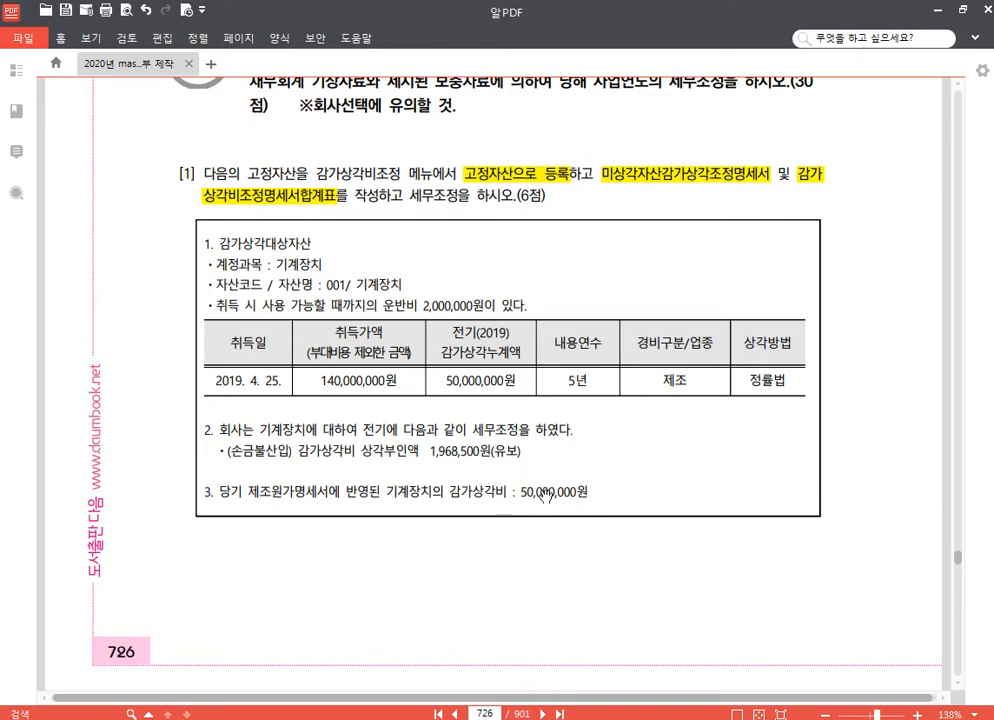
scroll(578, 520, down, 1)
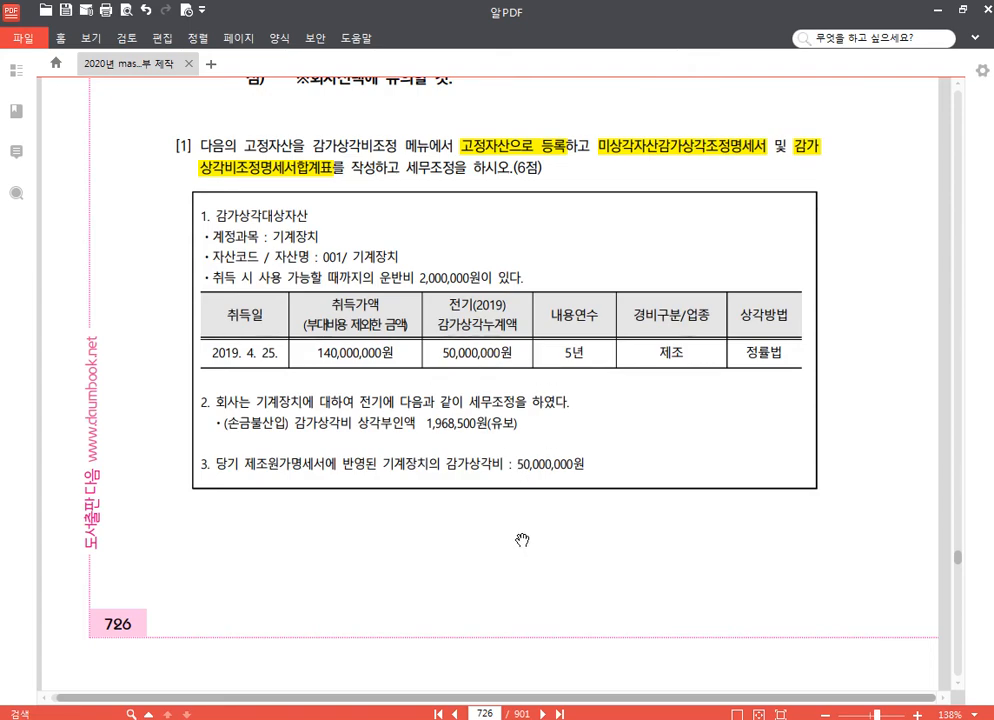
Step: Switch to KcLep, open 고정자산등록 and set the asset account to 0206 기계장치
click(404, 718)
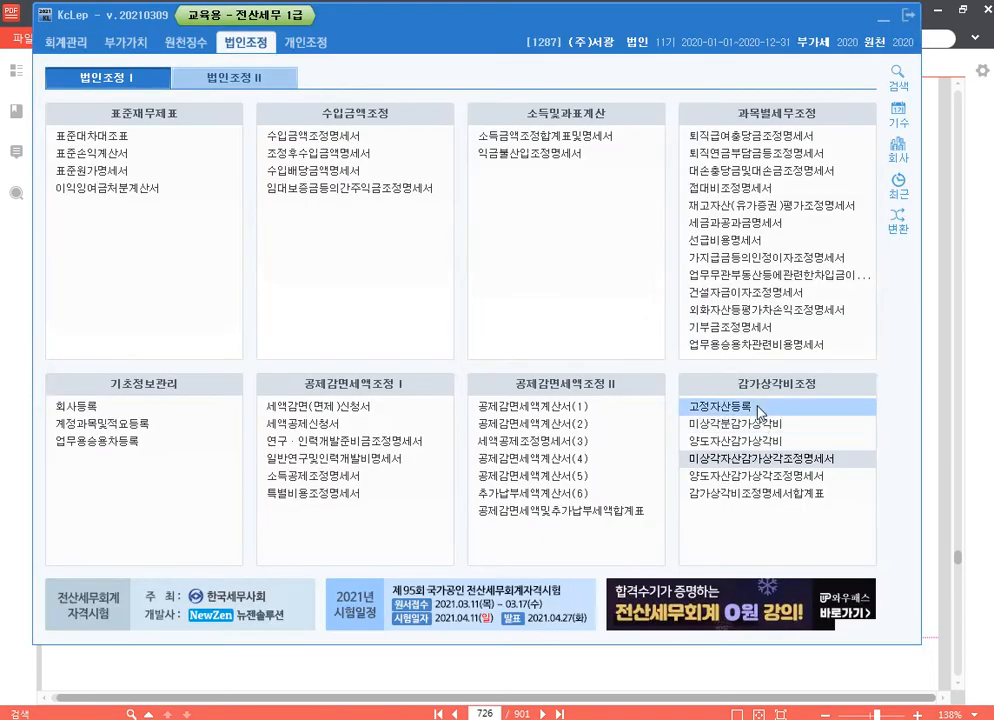
click(740, 407)
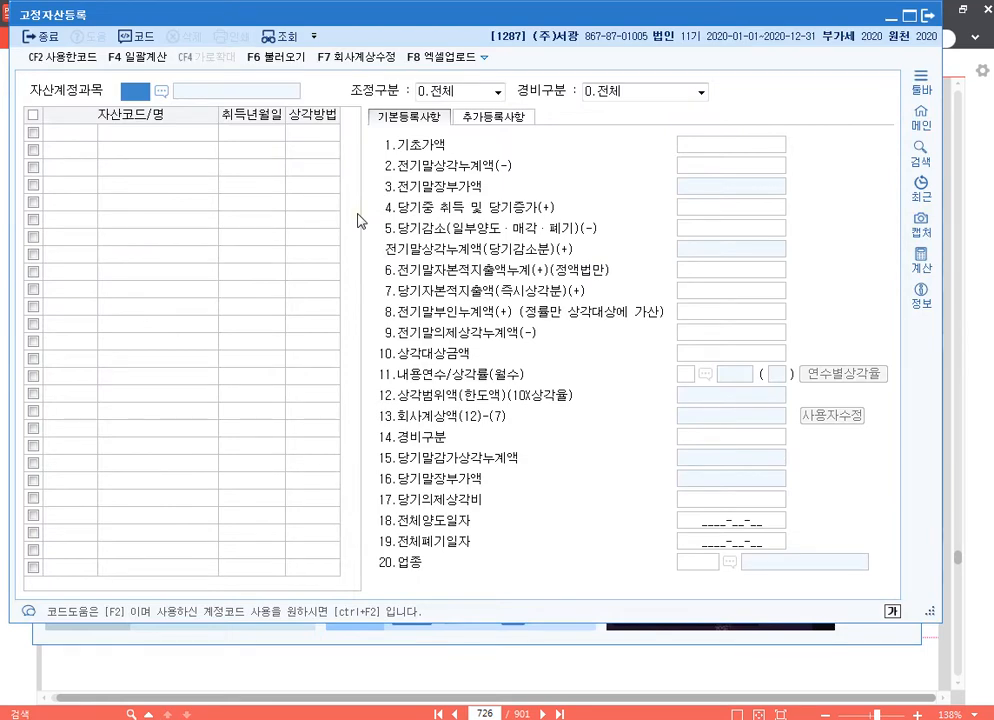
text(0206)
key(Return)
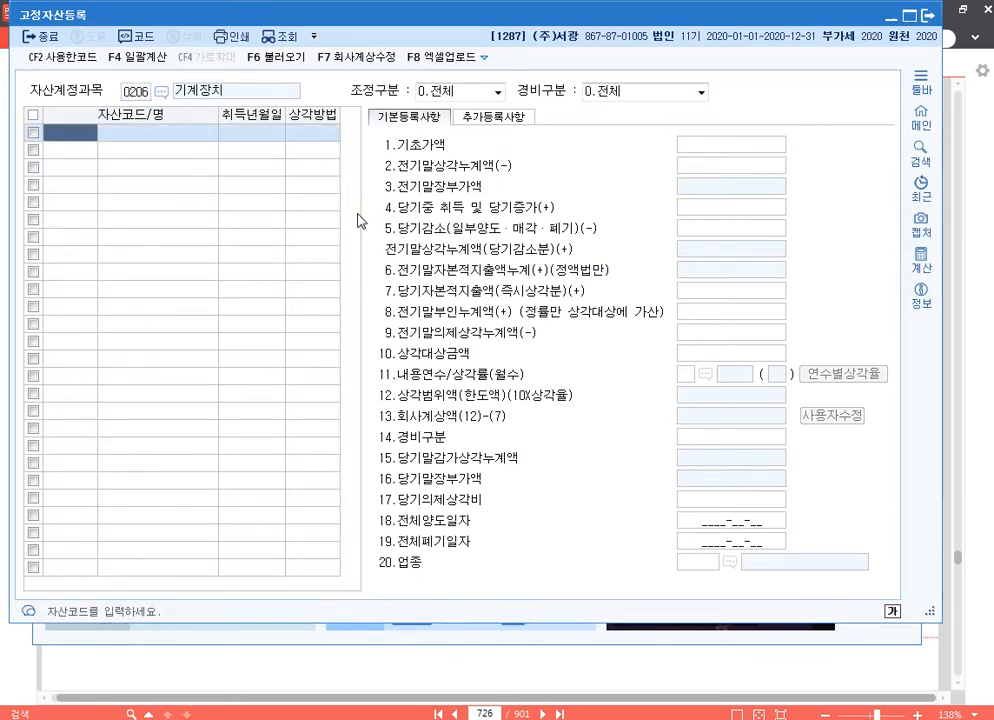
Step: Add asset code 000001 named 기계장치 with the acquisition date 2019-04-25
text(1)
key(Return)
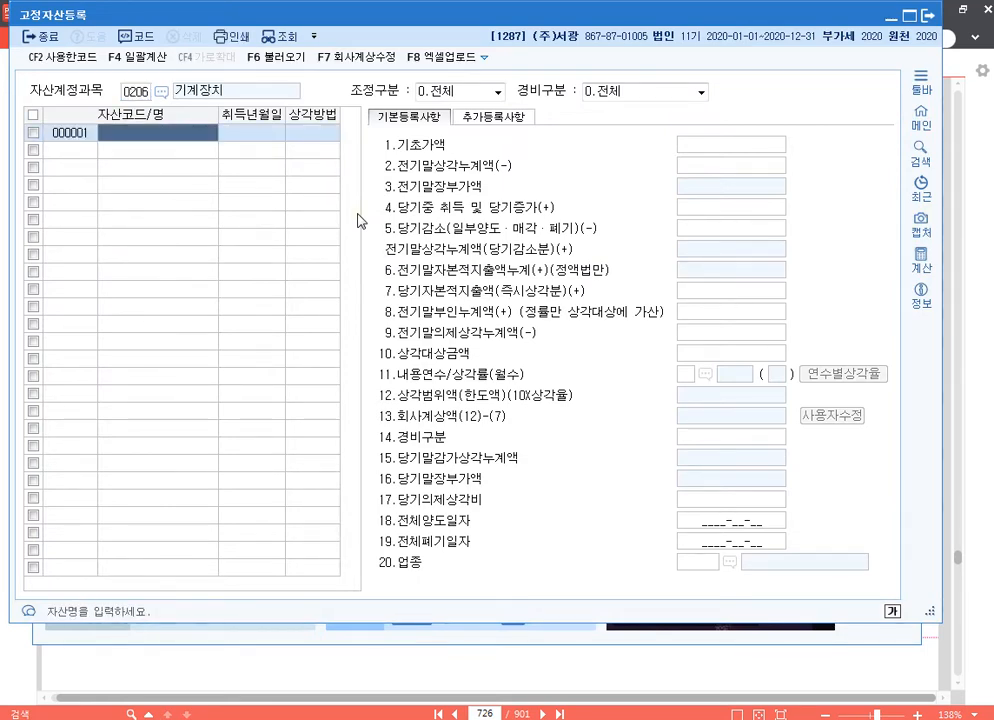
text(기계장치)
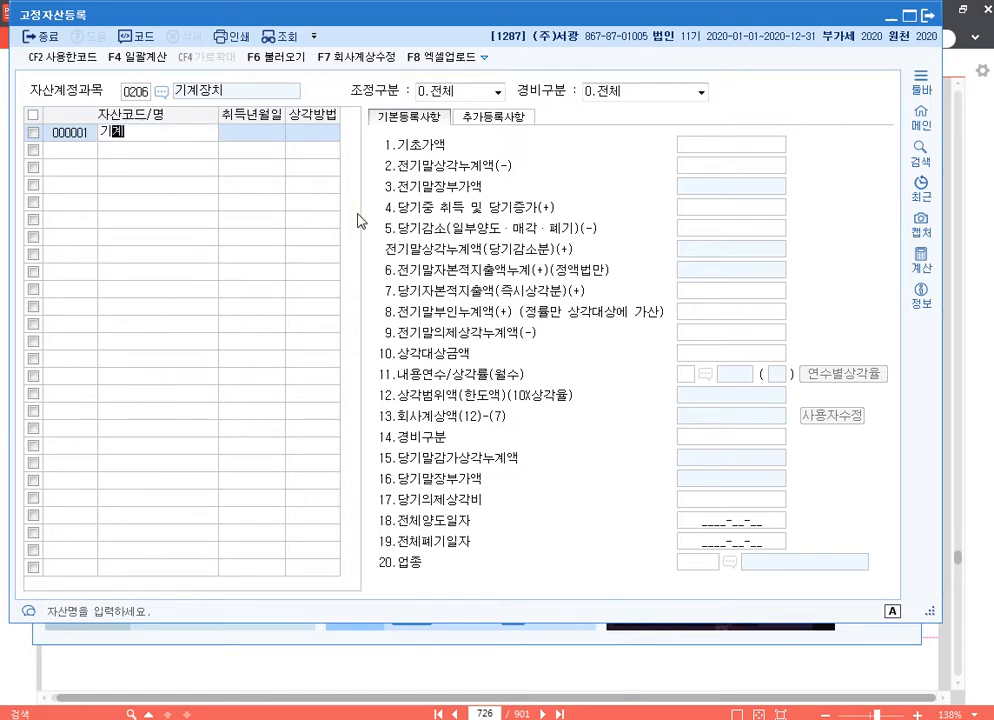
key(Return)
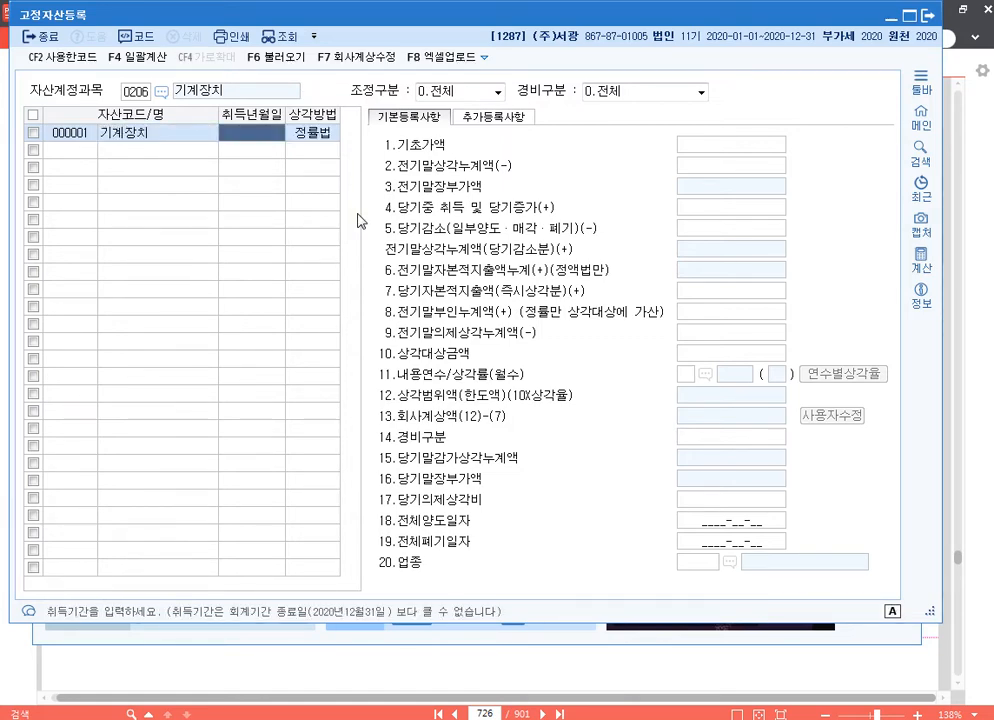
text(201)
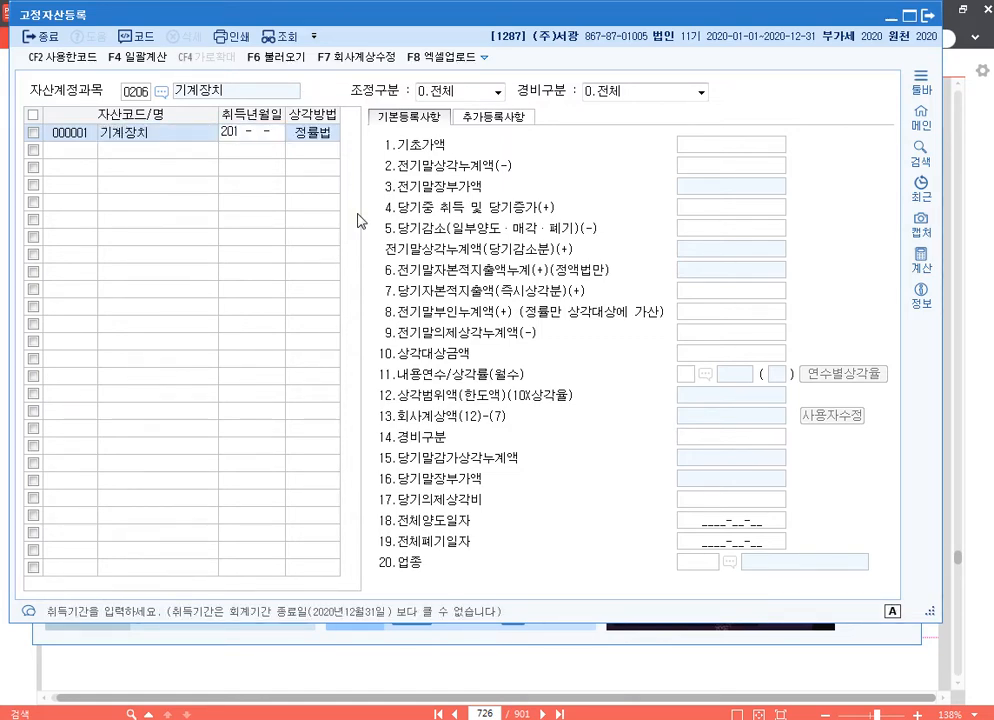
text(9-04-25)
key(Return)
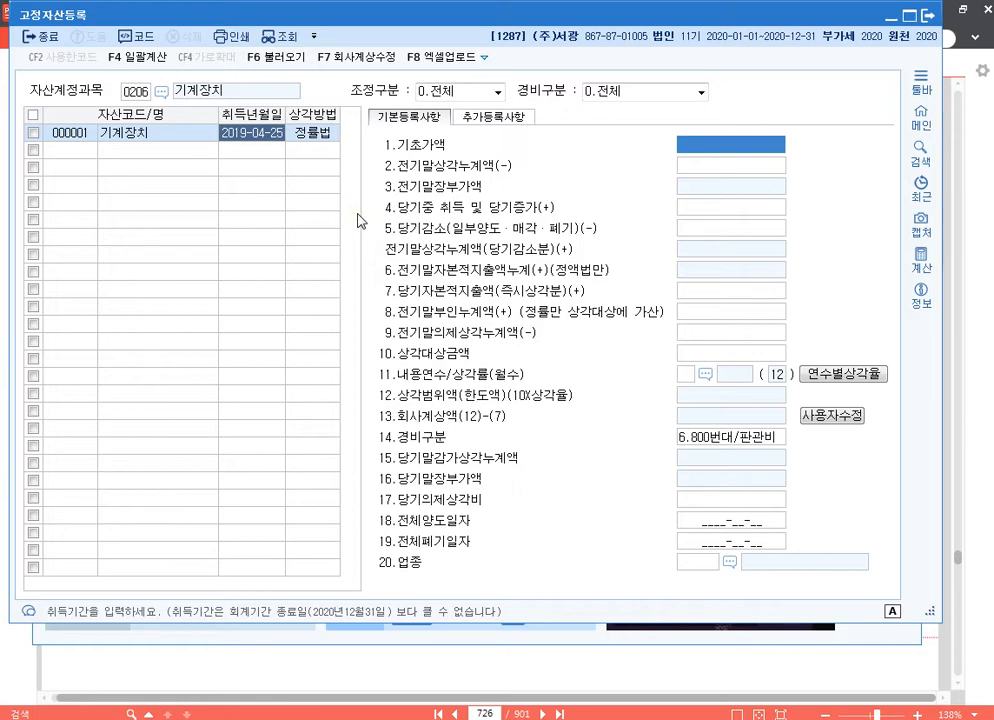
Step: Enter 142,000,000 as the 기초가액 and 50,000,000 as the 전기말상각누계액 of the machine
text(142,000,000)
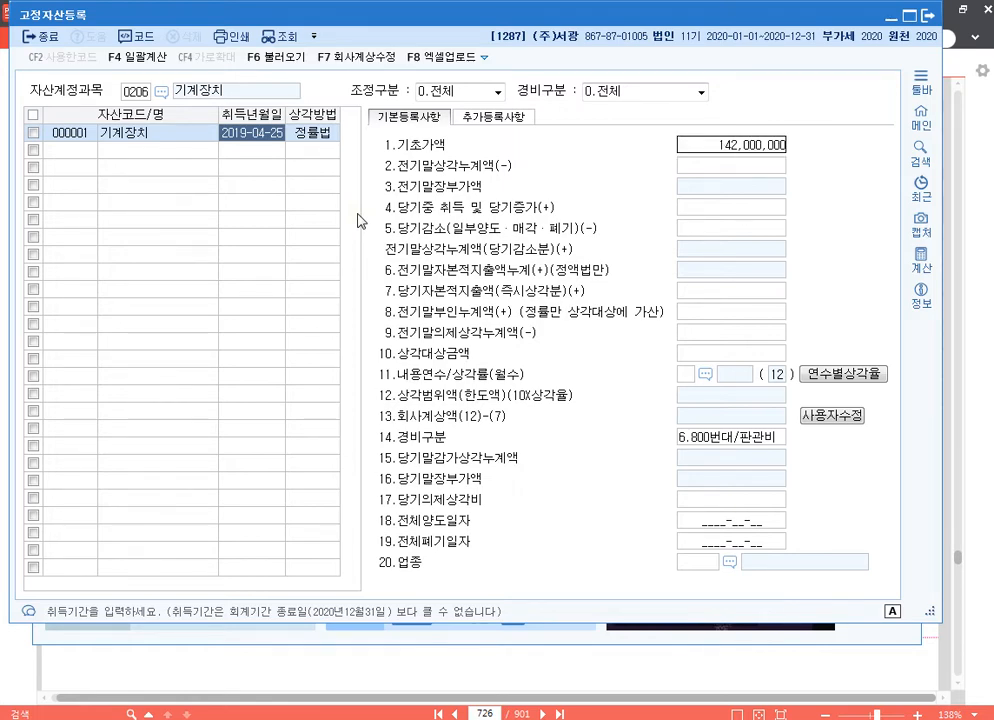
key(Return)
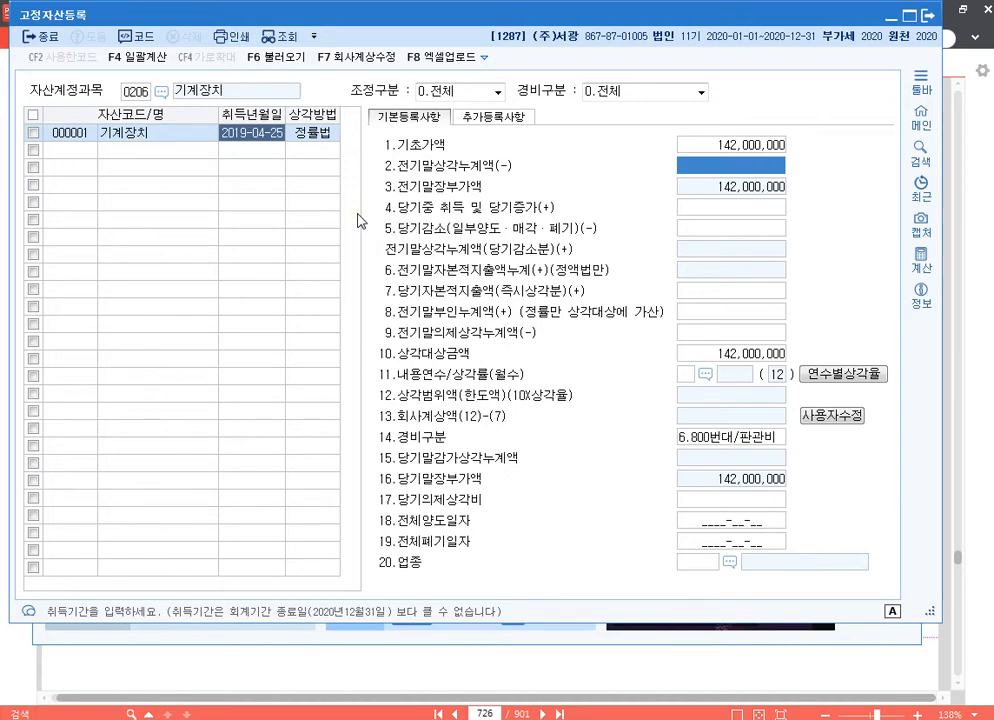
text(50000000)
key(Return)
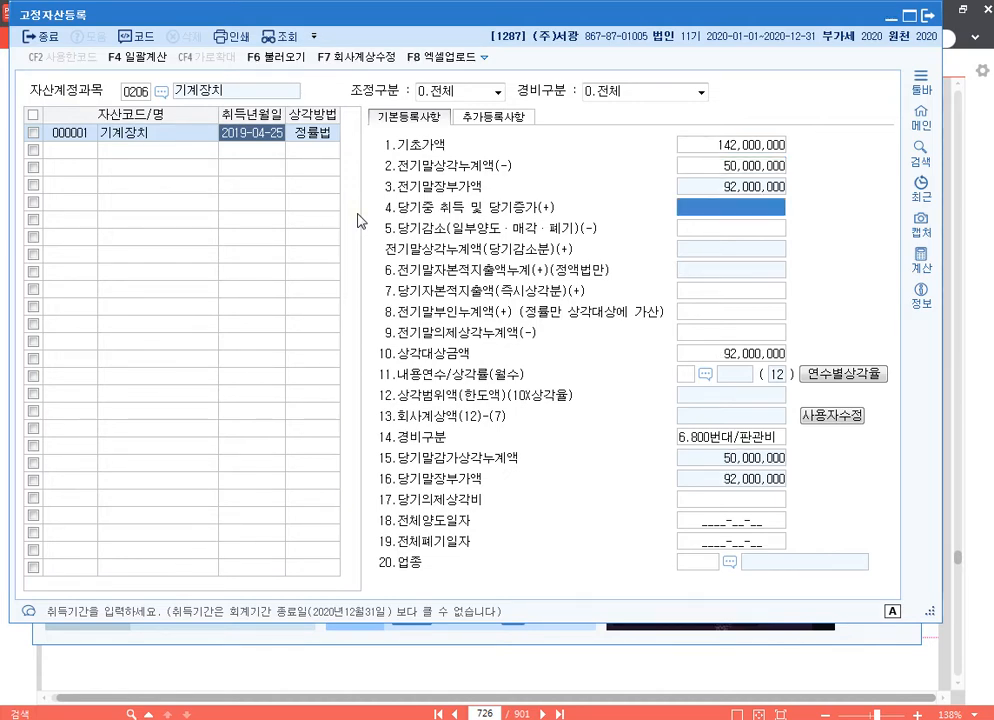
Step: Set the 전기말부인누계액 of the machine to 1,968,500, leaving the other increase and decrease amounts blank
key(Return)
key(Return)
key(Return)
key(Return)
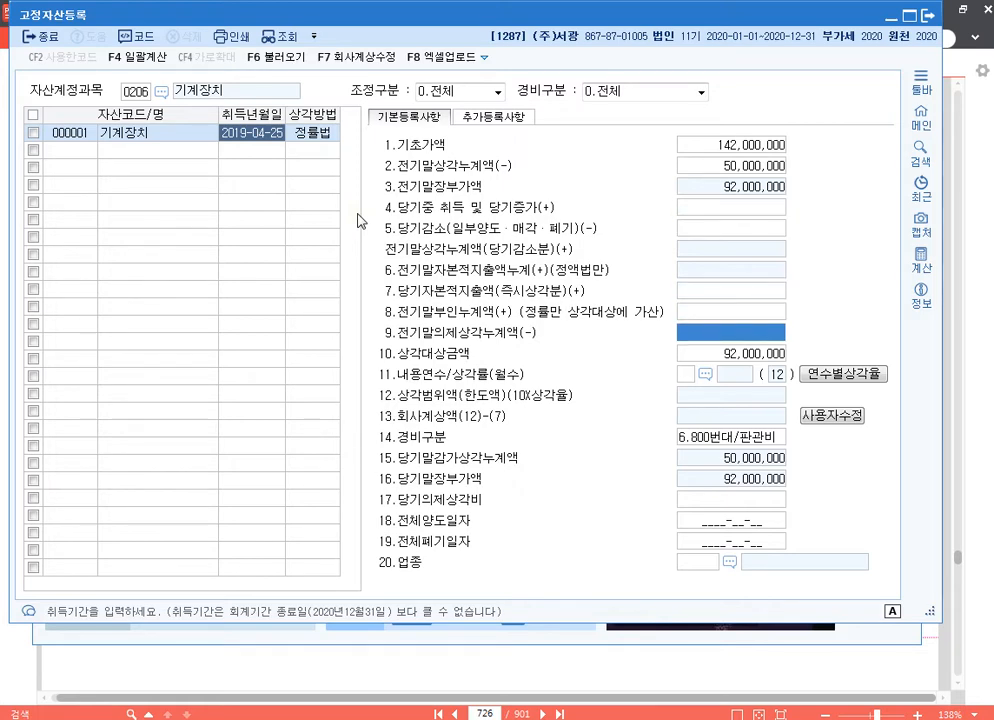
key(Up)
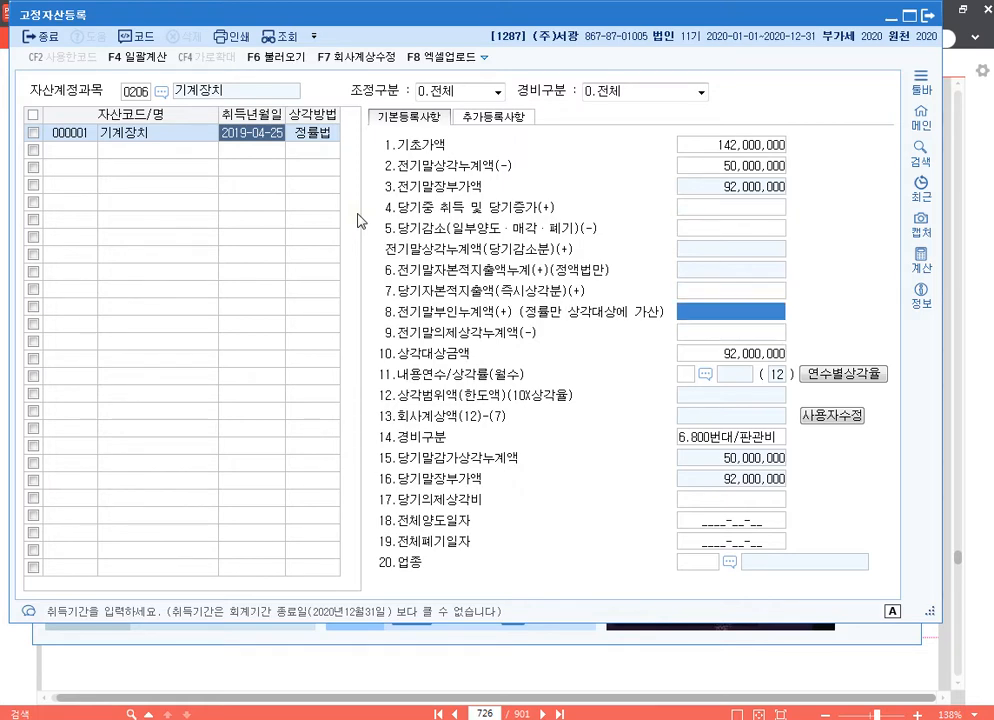
text(1)
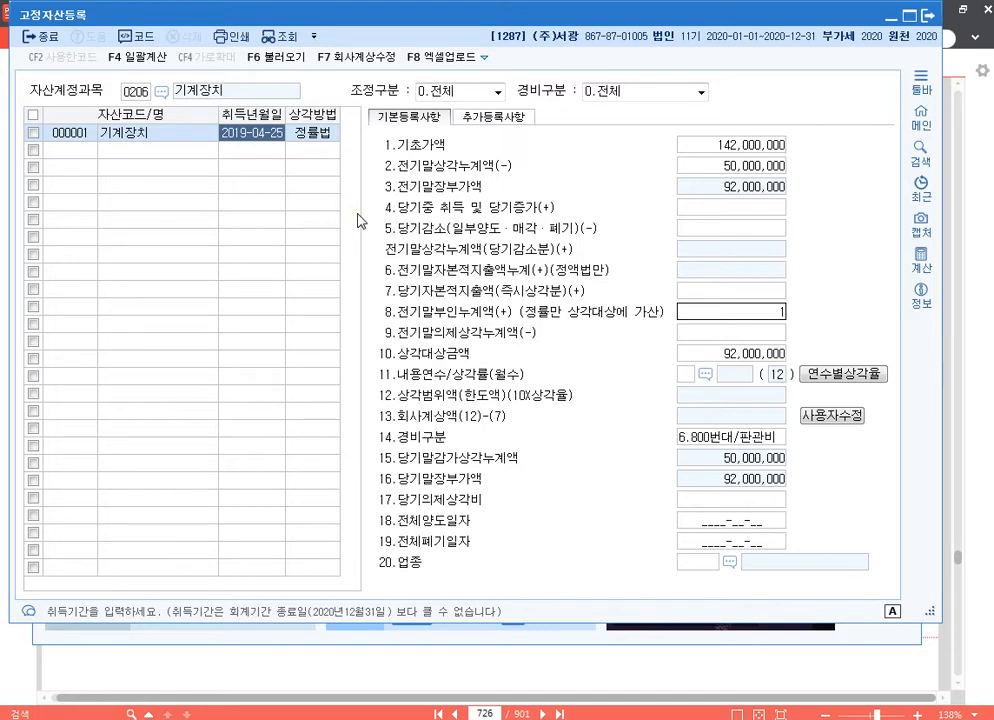
text(,968,500)
key(Return)
key(Return)
key(Return)
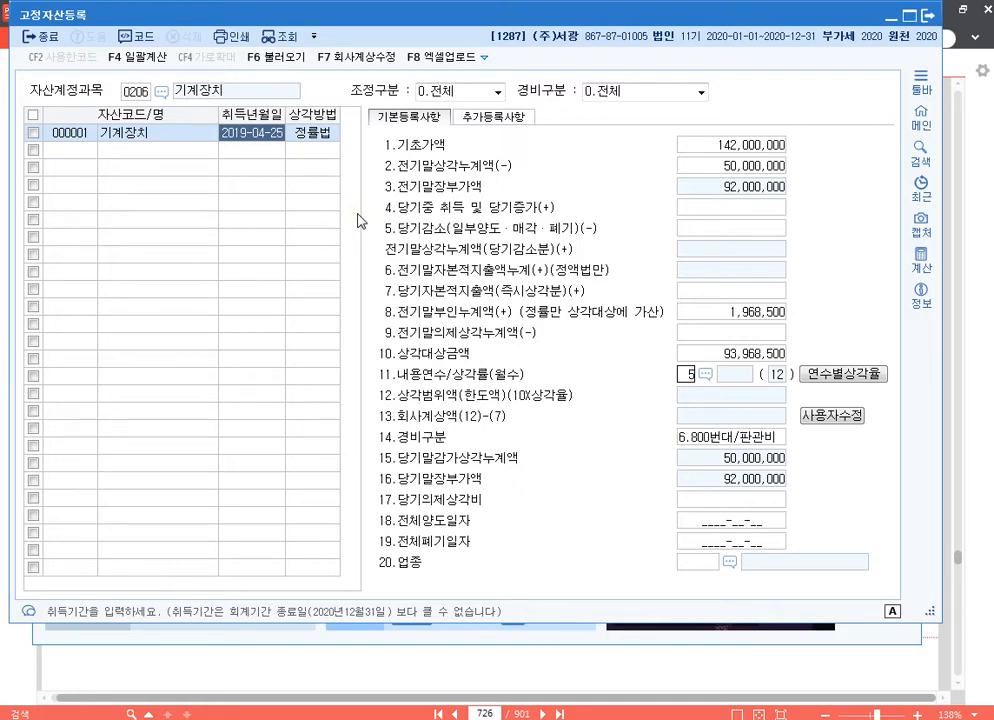
Step: Set the machine's 내용연수 to 5 years and its 경비구분 to 1.500번대/제조
text(5)
key(Return)
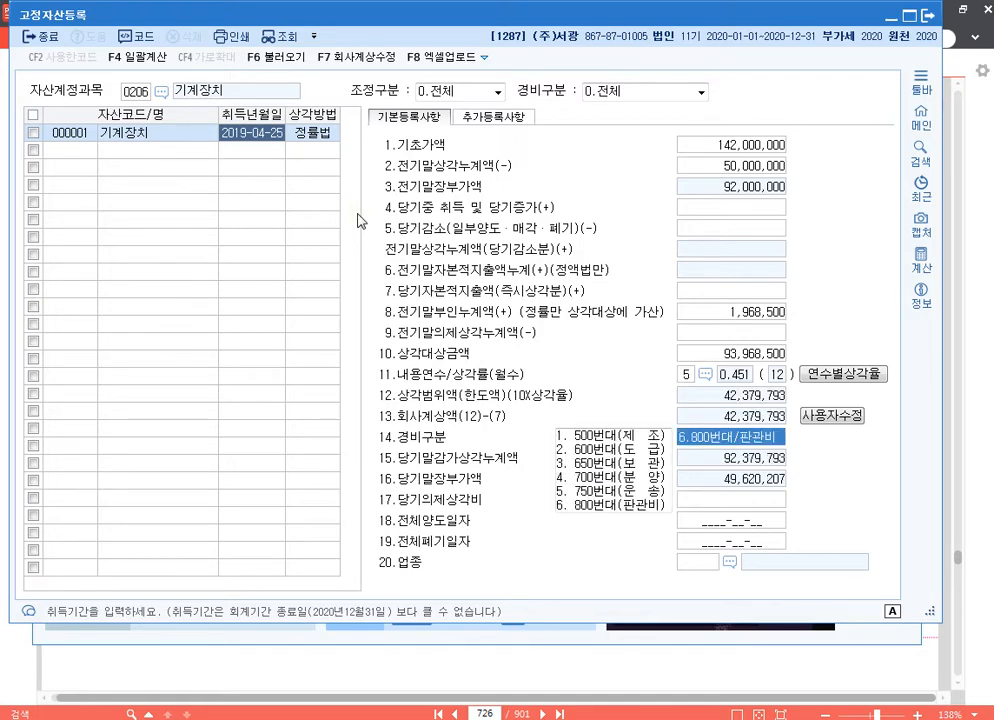
text(1)
key(Return)
key(Return)
key(Return)
key(Return)
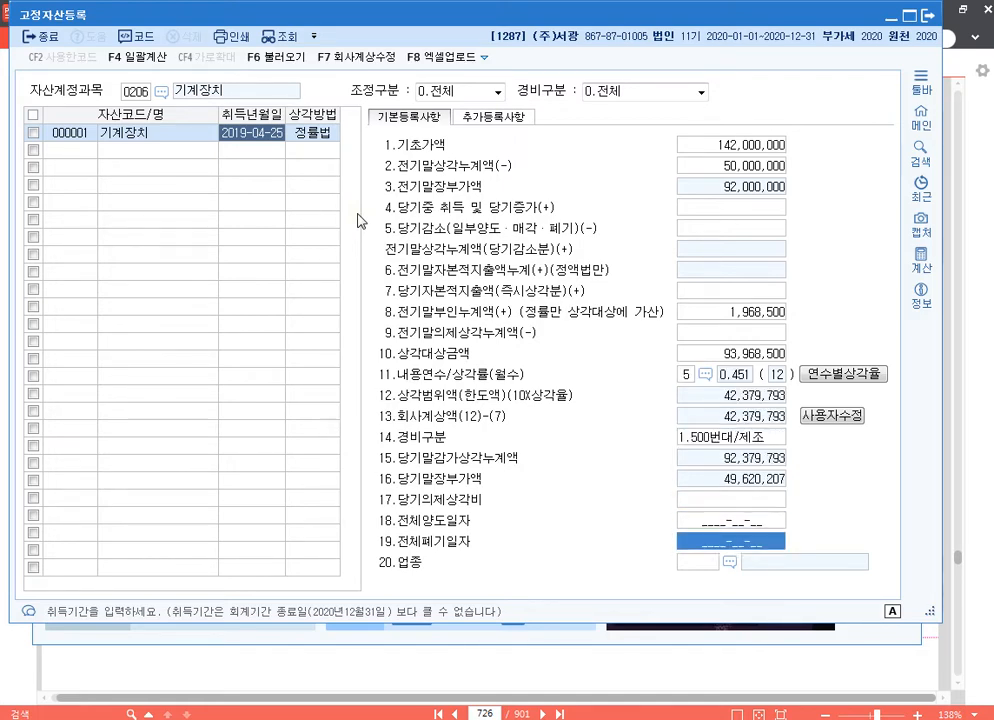
Step: Assign industry code 13 제조업 to the machine from the 업종 code list
key(F2)
key(Down)
key(Down)
key(Down)
key(Down)
key(Down)
key(Down)
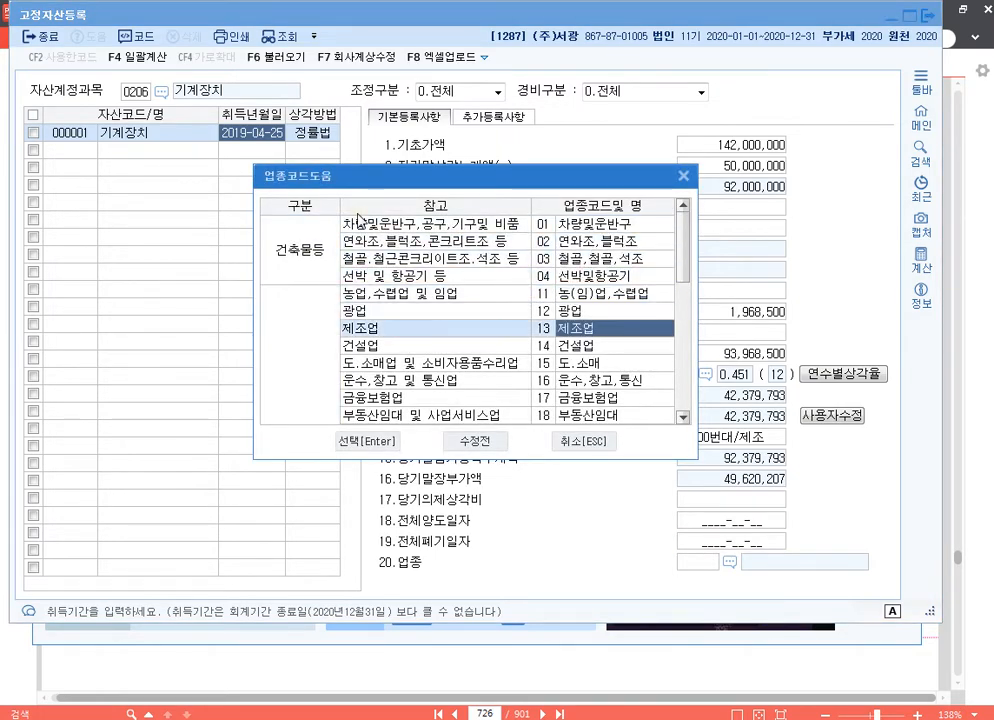
key(Return)
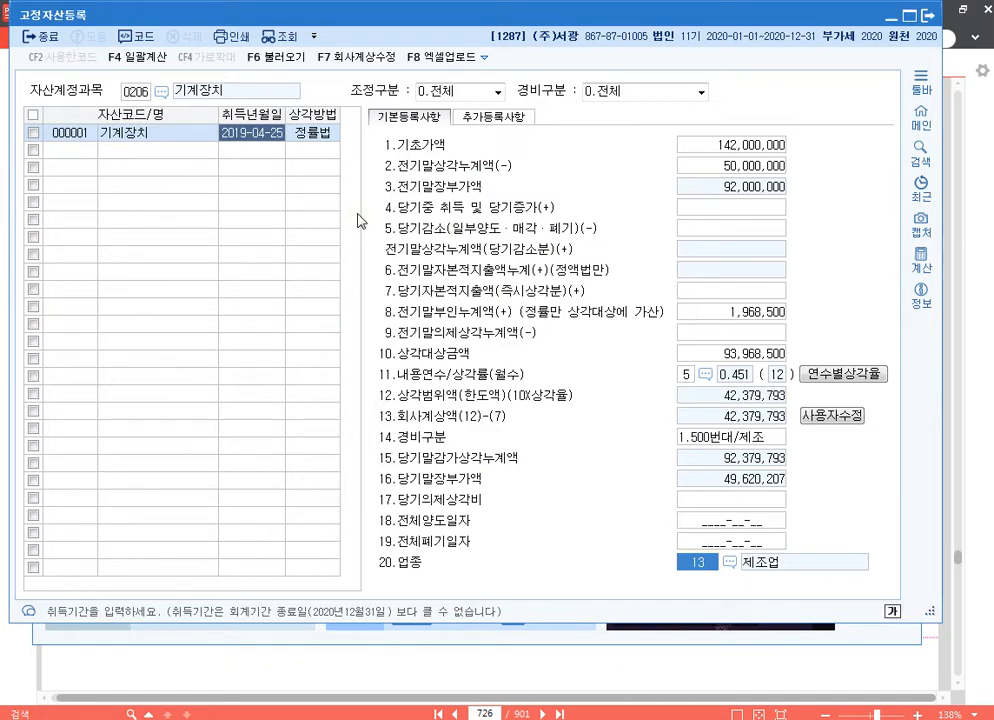
key(Return)
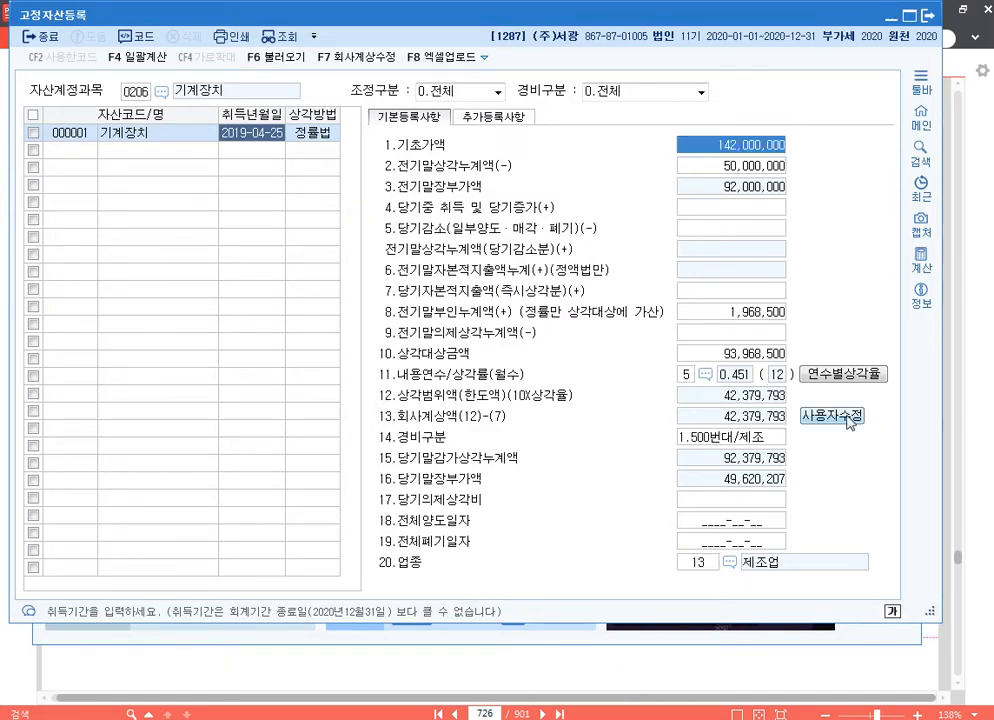
Step: Override the machine's 회사계상액 with 50,000,000 and close the fixed asset registration
click(775, 418)
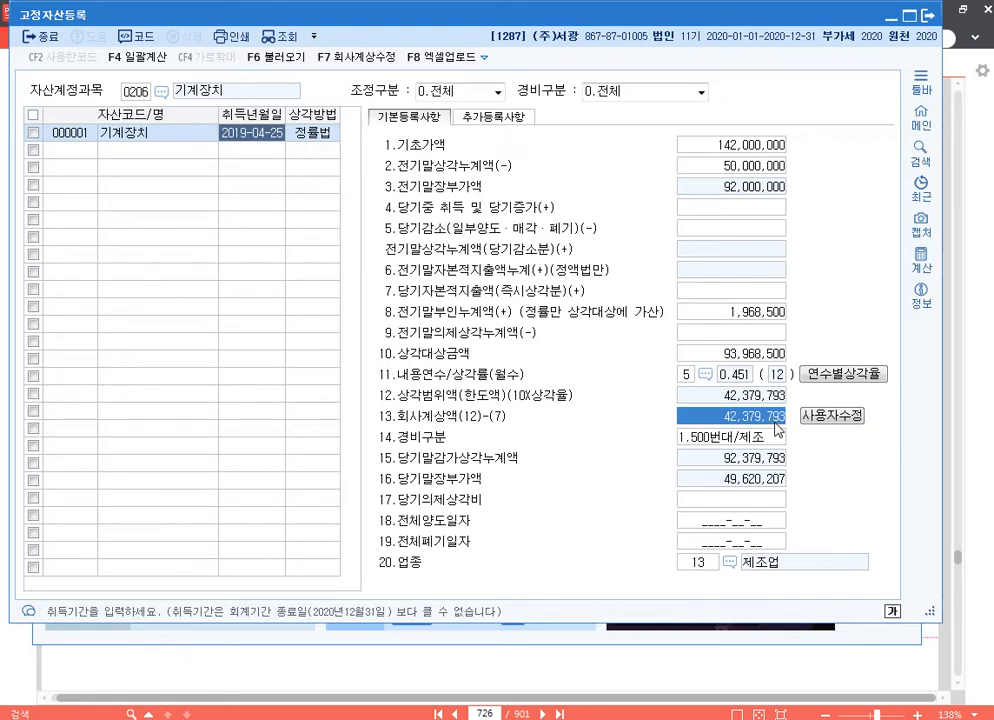
text(50000000)
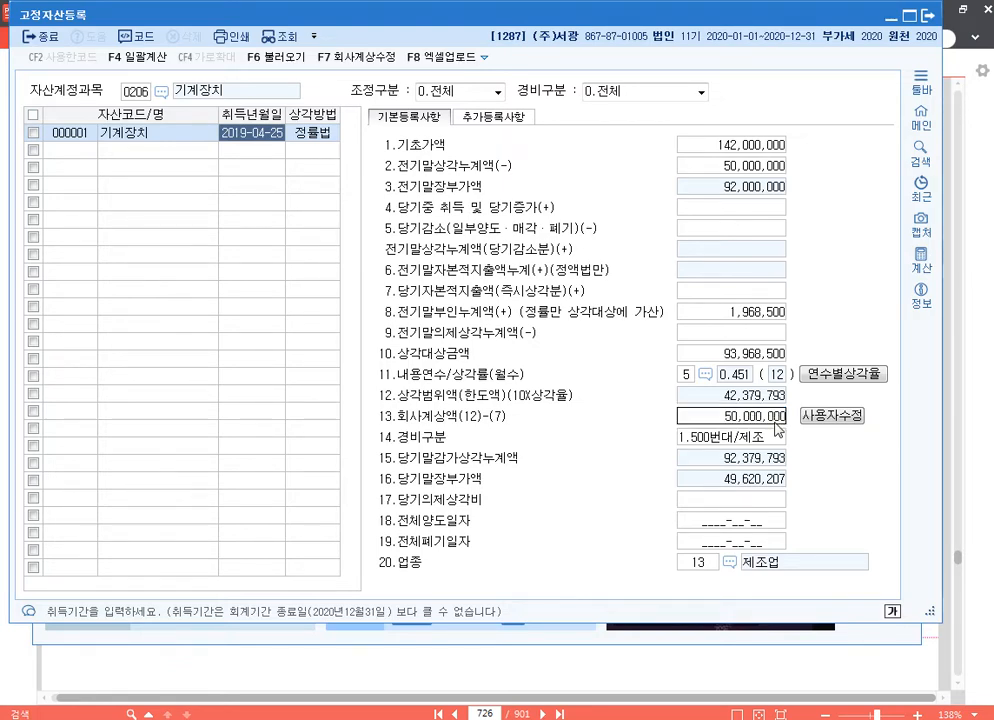
key(Return)
click(775, 422)
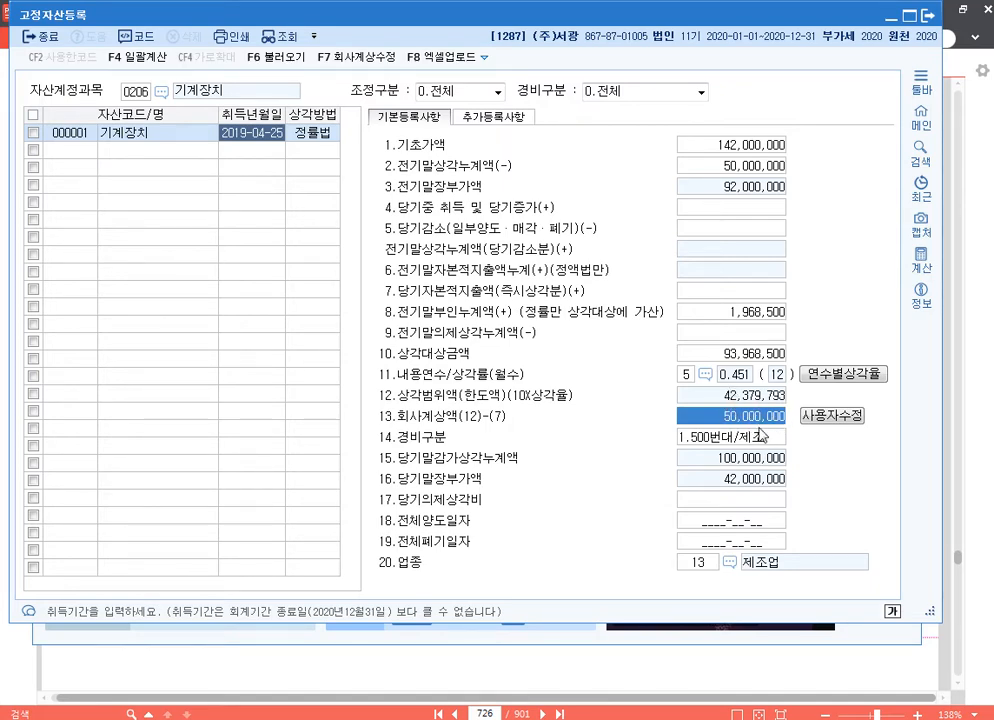
click(930, 18)
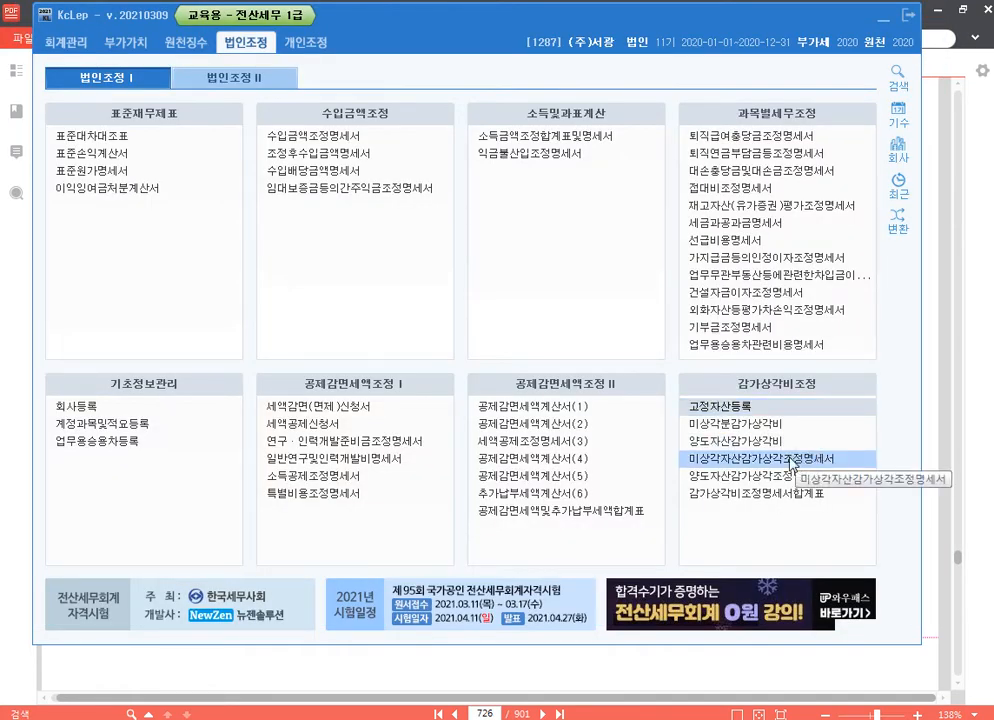
Step: Open the 미상각자산감가상각조정명세서 and load the registered machine's data into it
click(790, 460)
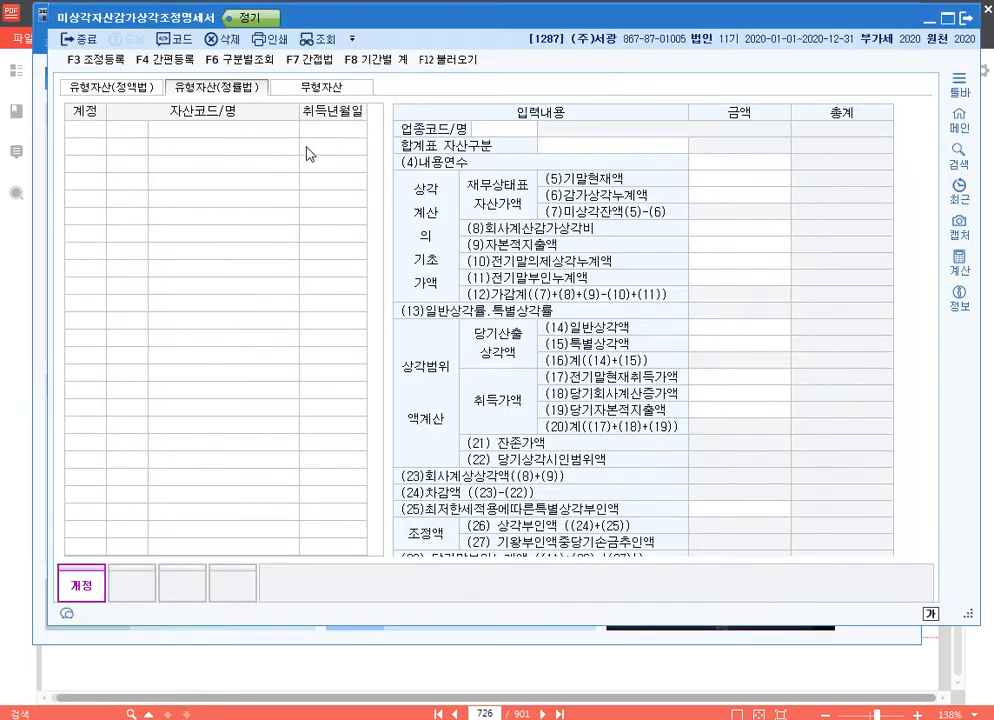
click(448, 59)
click(573, 350)
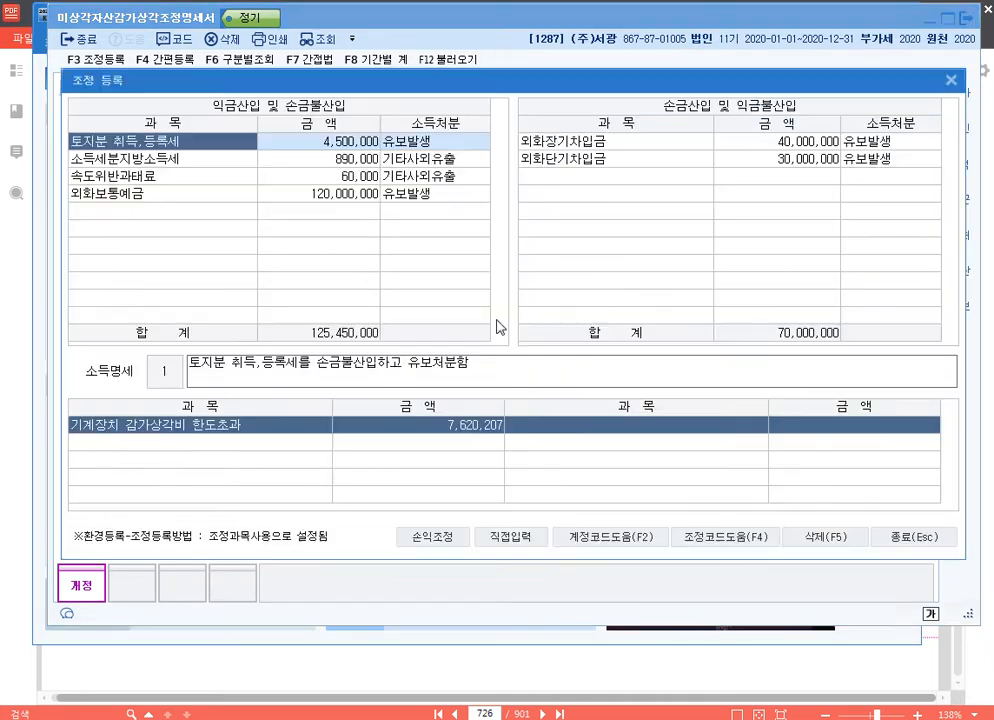
Step: Register 기계장치감가상각비한도초과 of 7,620,207 as a 유보발생 item under 익금산입 및 손금불산입, and close the statement
key(F3)
click(214, 211)
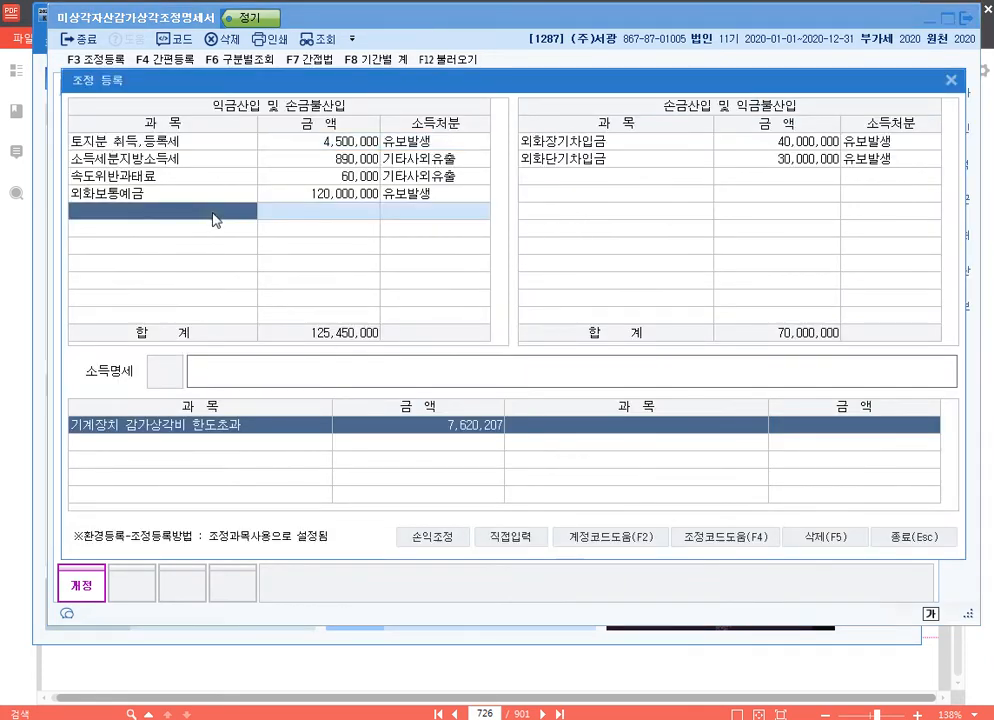
key(F4)
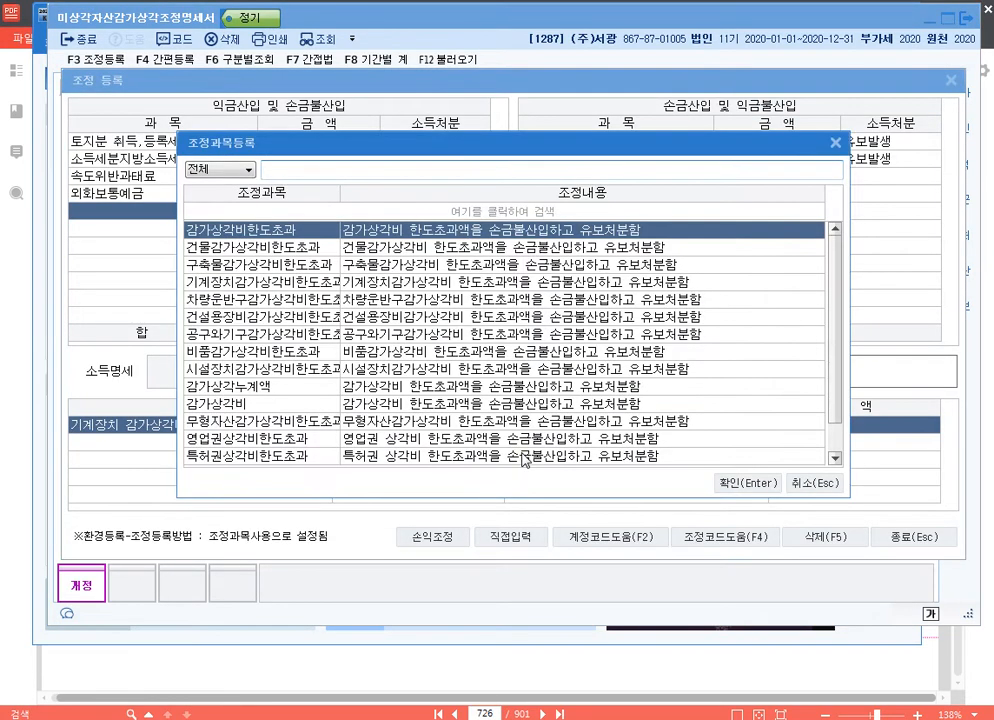
text(기계)
key(Return)
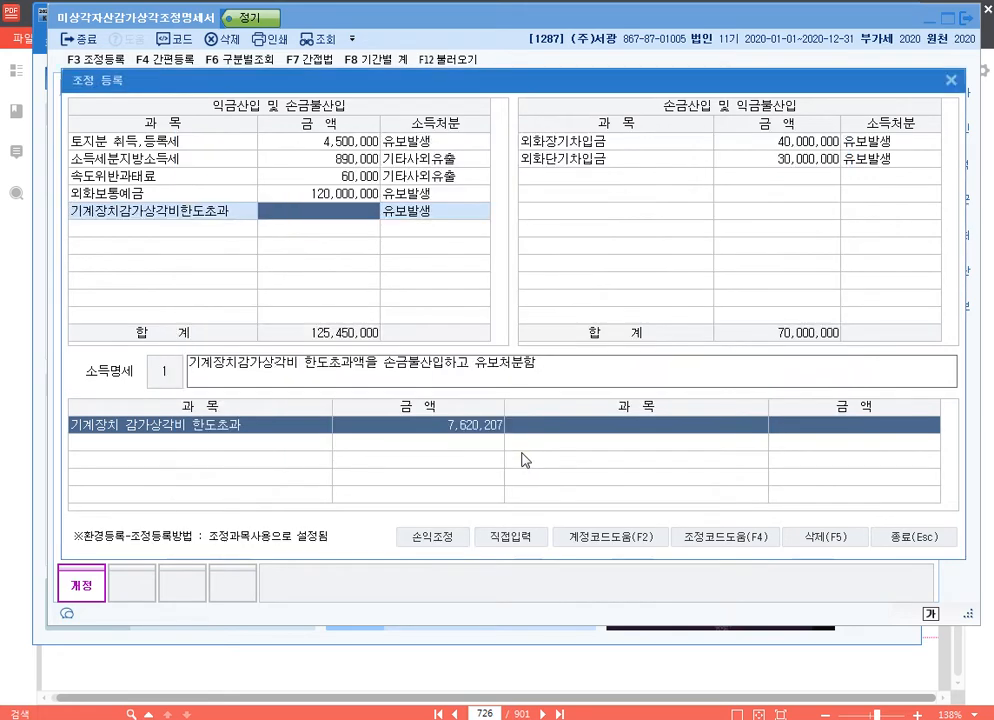
text(7,620,207)
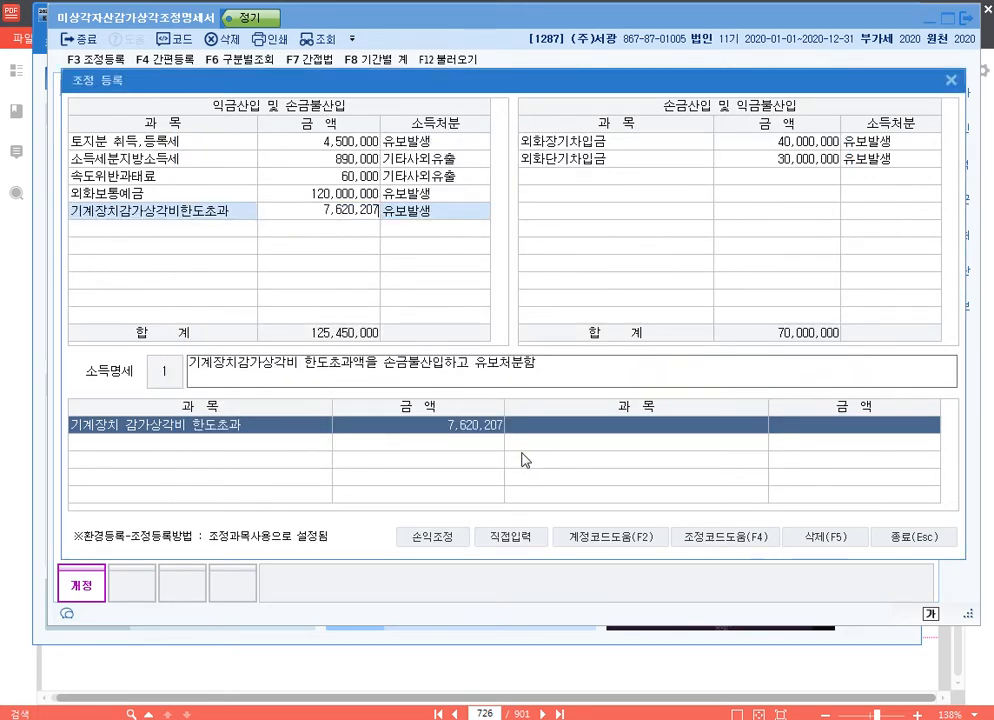
key(Return)
key(Return)
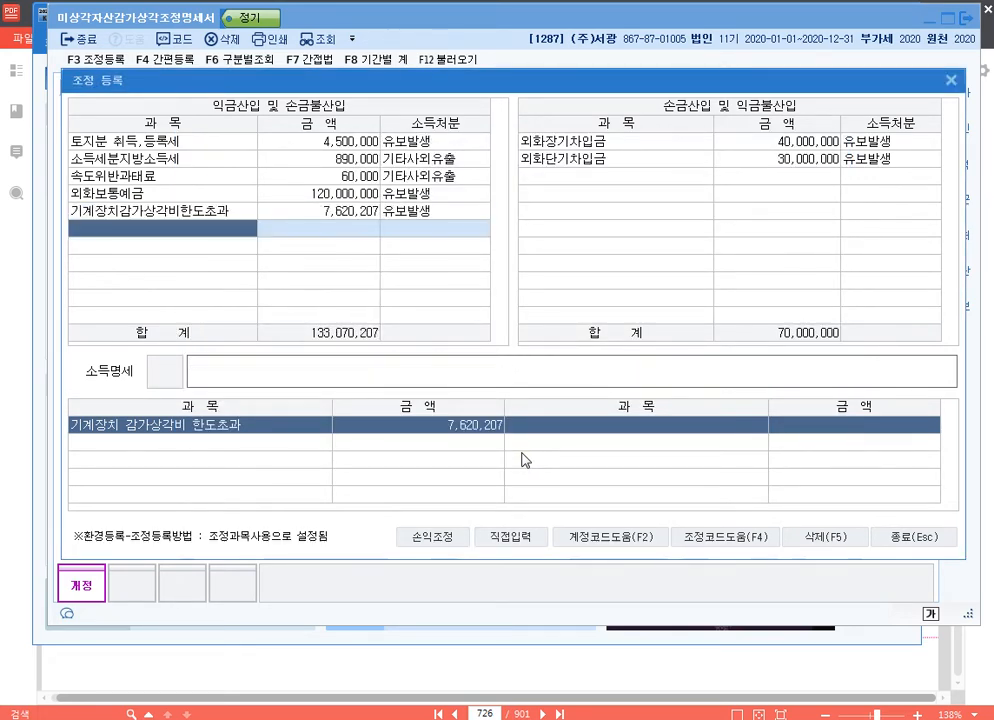
key(Up)
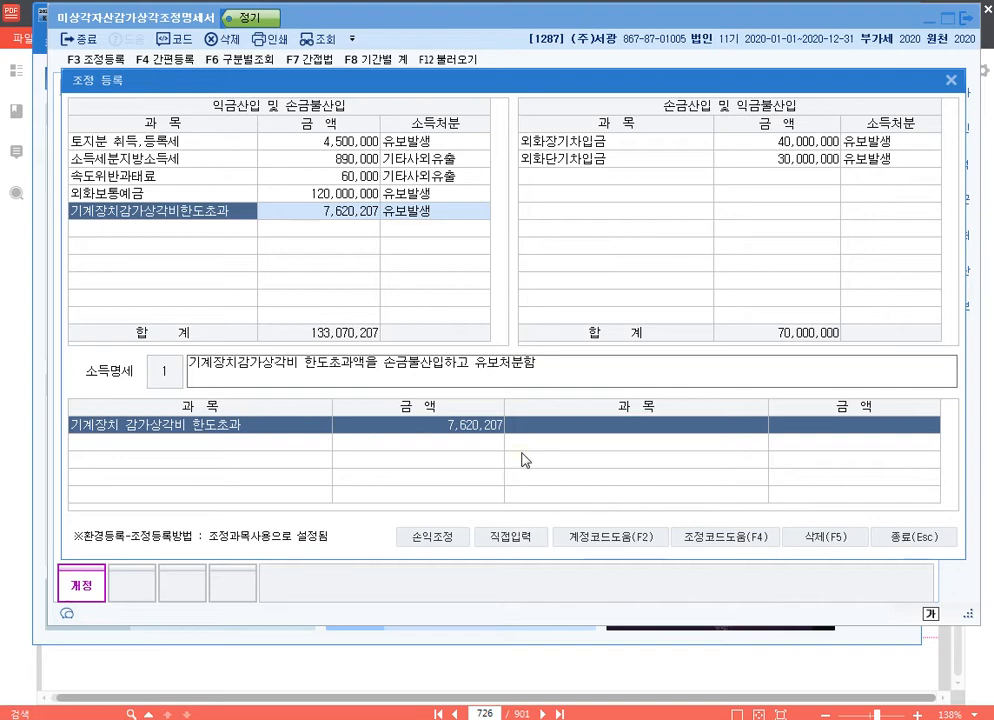
click(951, 79)
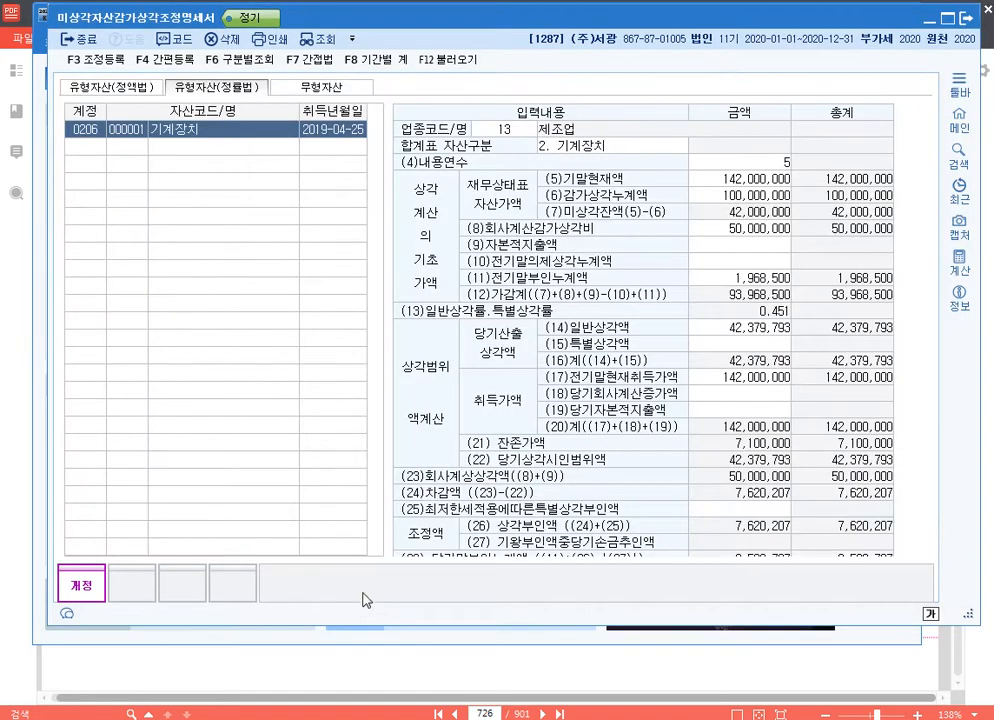
click(963, 19)
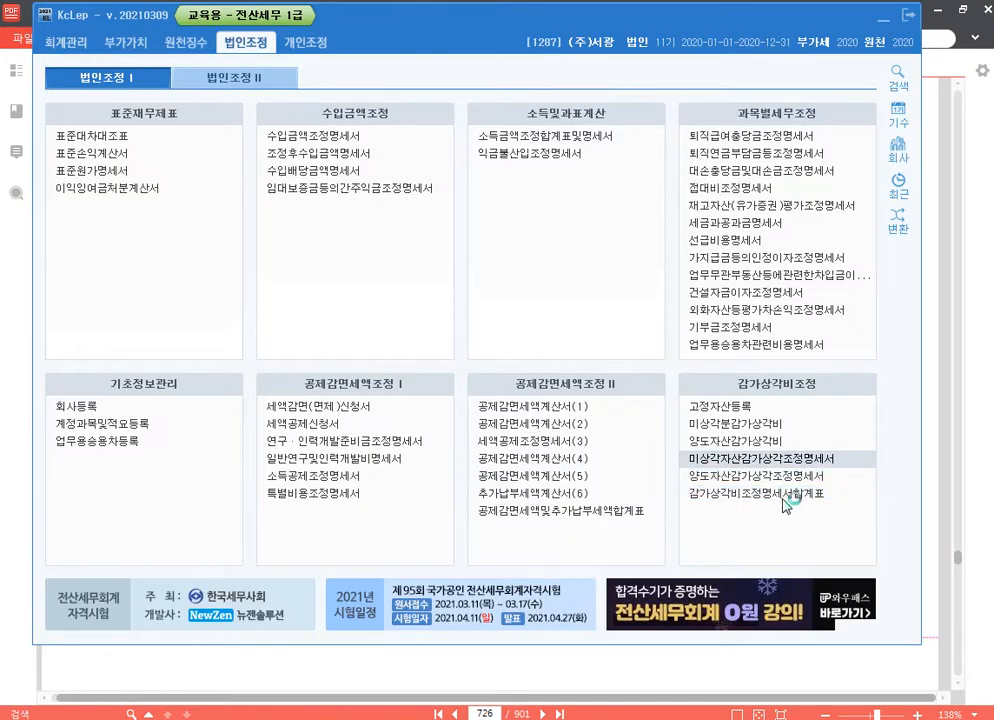
Step: Open the 감가상각비조정명세서합계표, load the adjustment data into it and save it
click(600, 389)
click(305, 58)
click(468, 342)
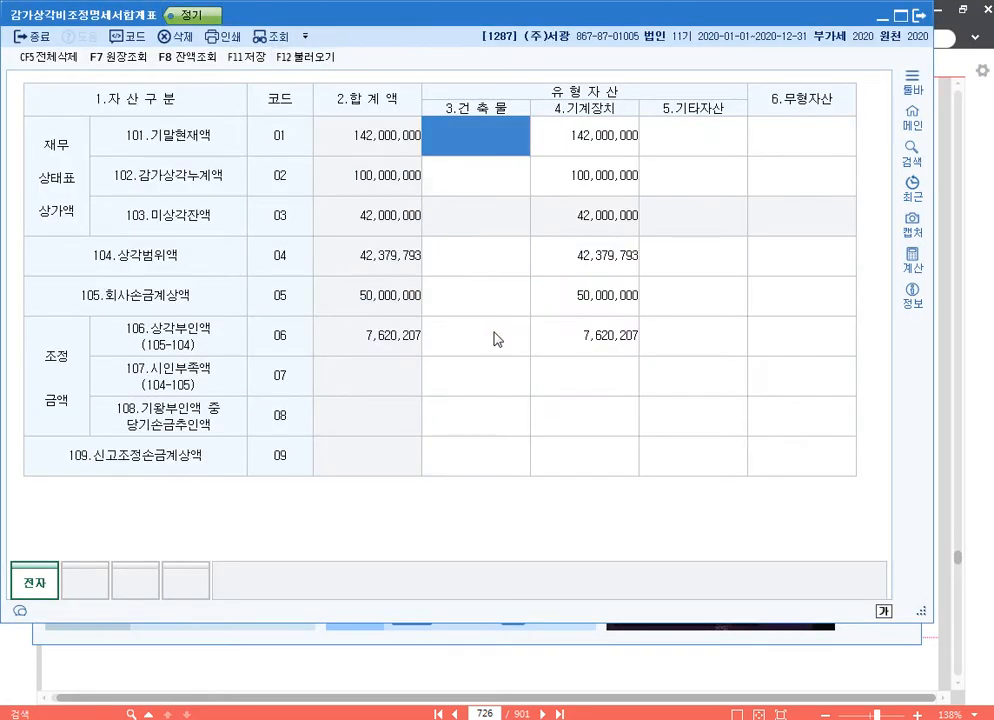
click(250, 60)
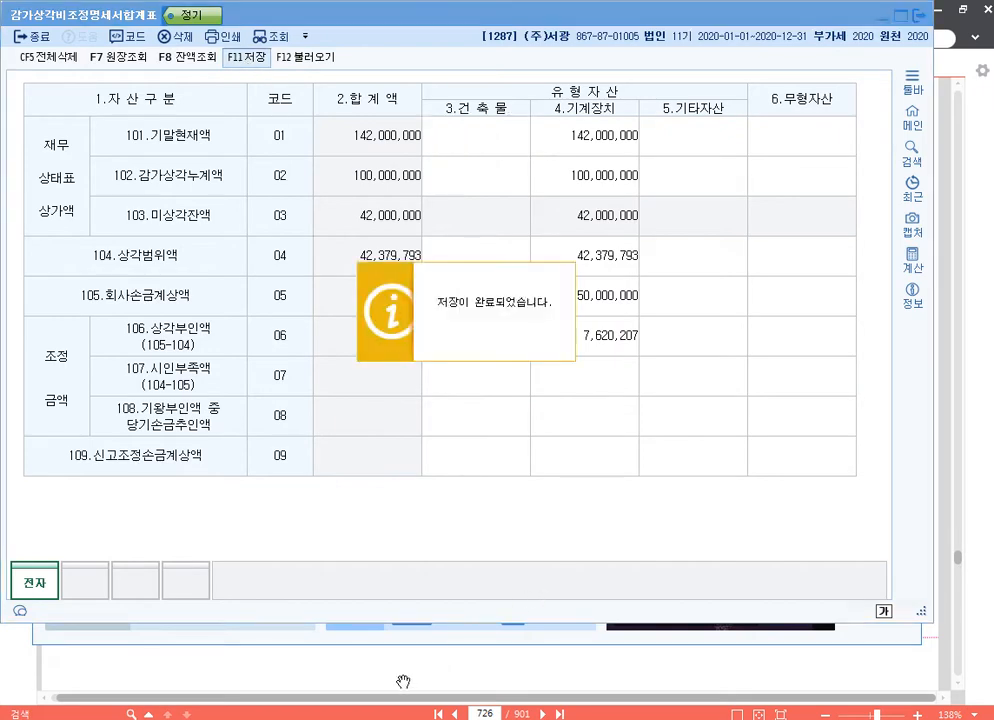
Step: Switch to the 20210317.hwp document and add a new line with p.737 and company code 1288 below p.726
mouse_move(283, 719)
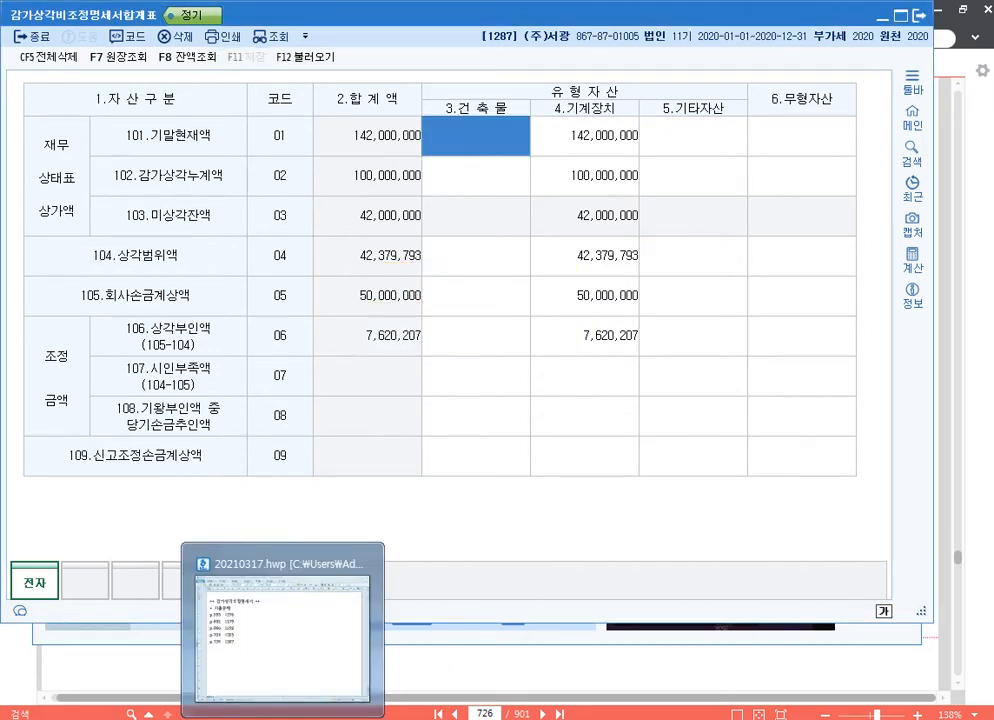
click(283, 635)
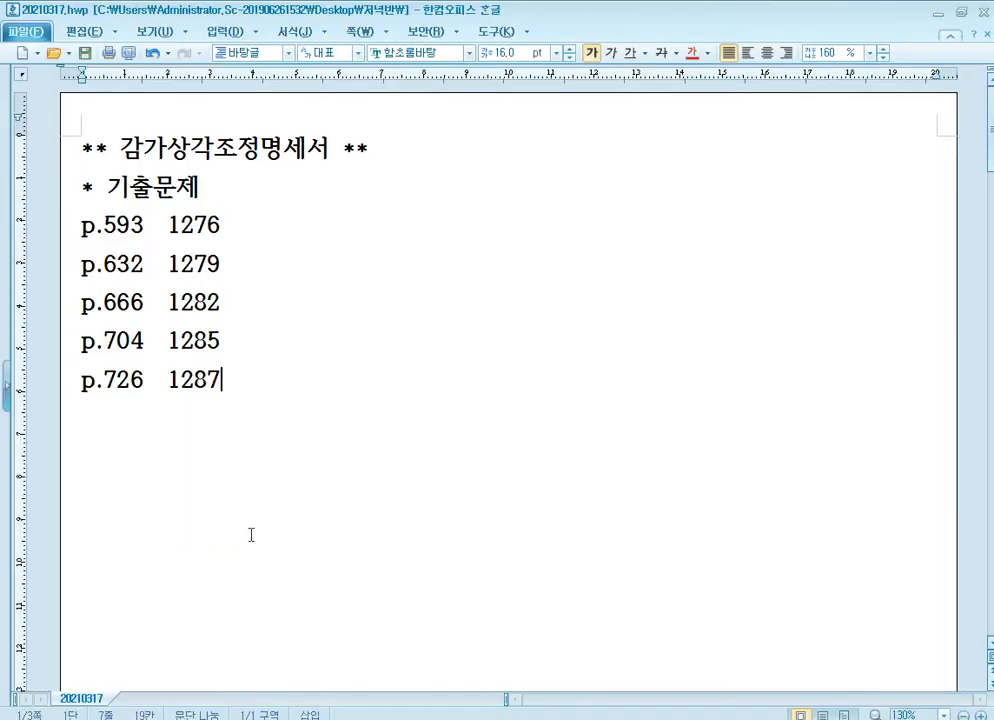
key(Return)
text(p.)
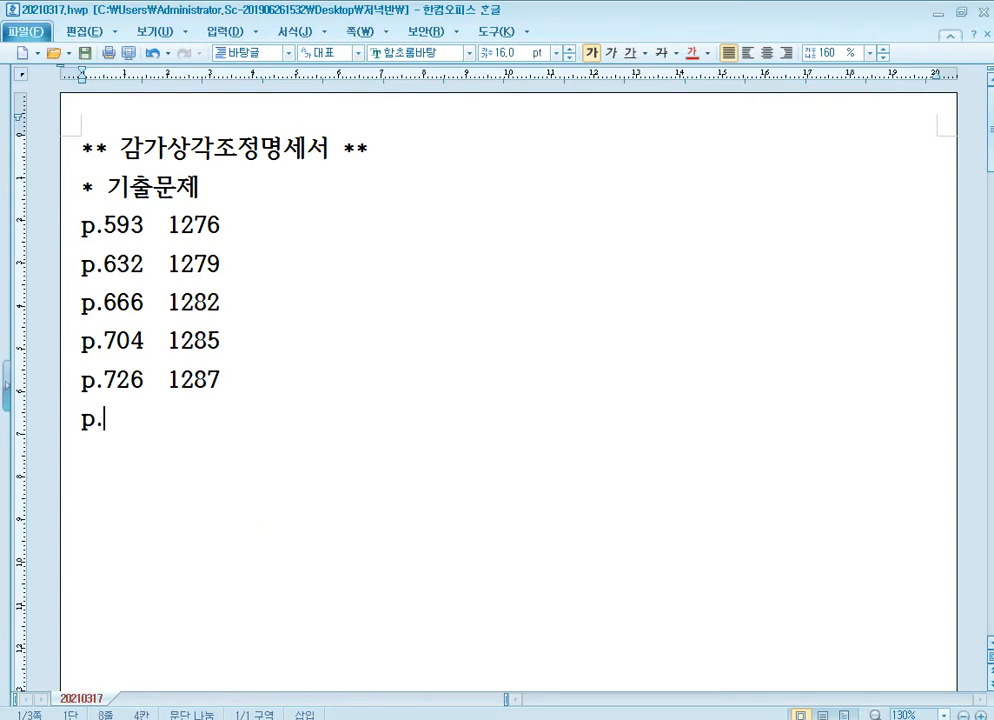
text(737)
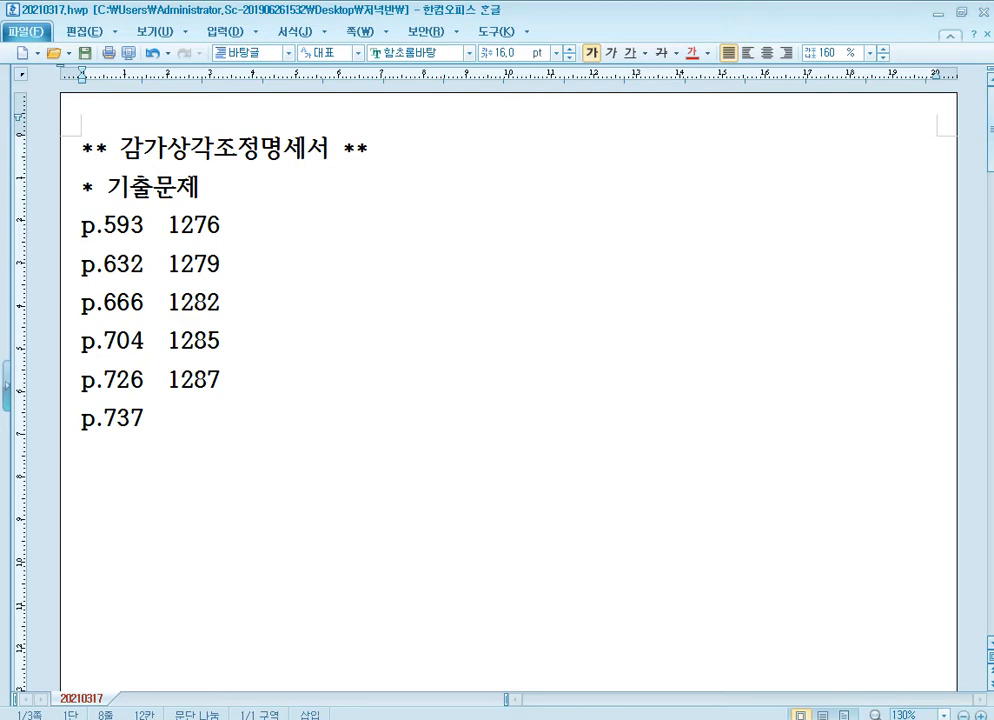
text(1288)
Step: Switch to the PDF textbook and go to question [3] on page 737
click(322, 718)
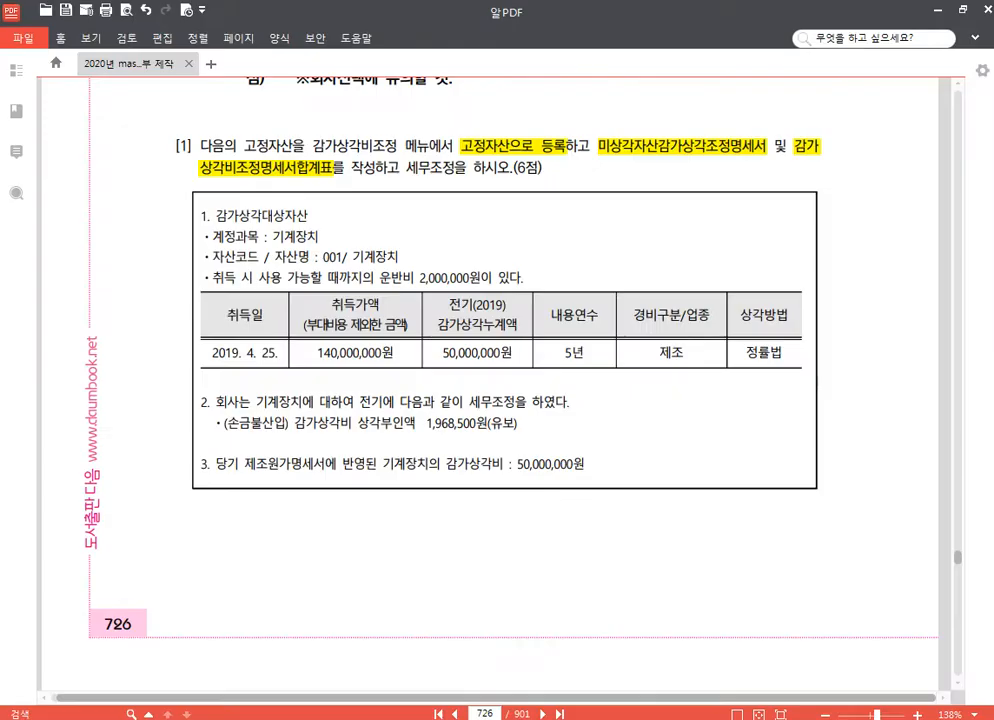
click(484, 713)
text(737)
key(Return)
scroll(573, 437, down, 5)
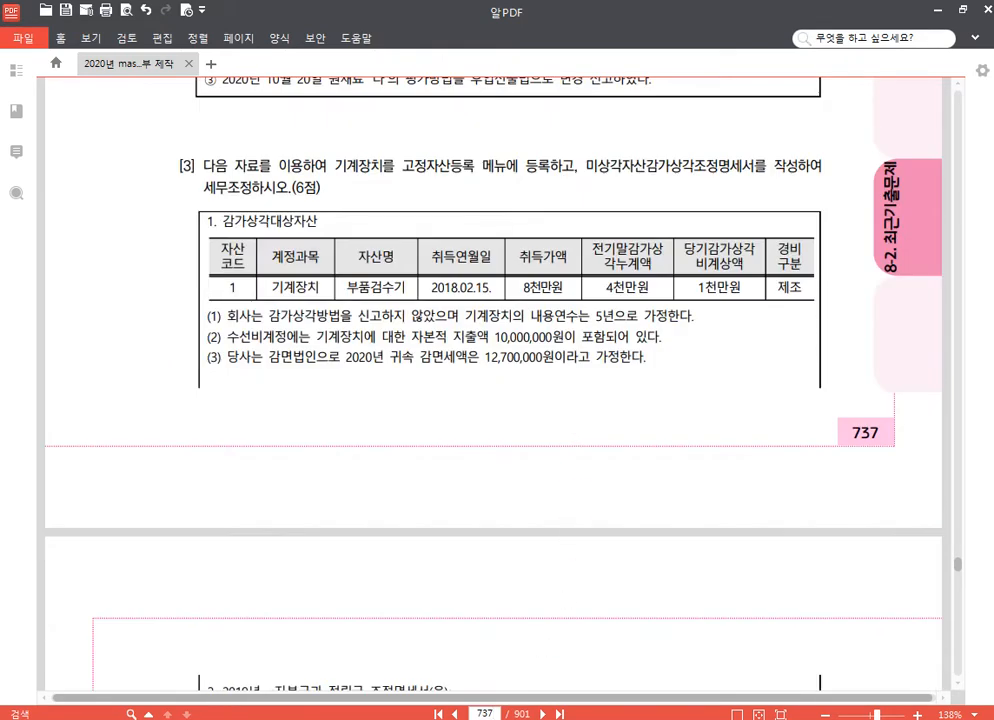
Step: Switch to KcLep and change the working company to 1288 (주)모두전자
key(alt+Tab)
click(899, 151)
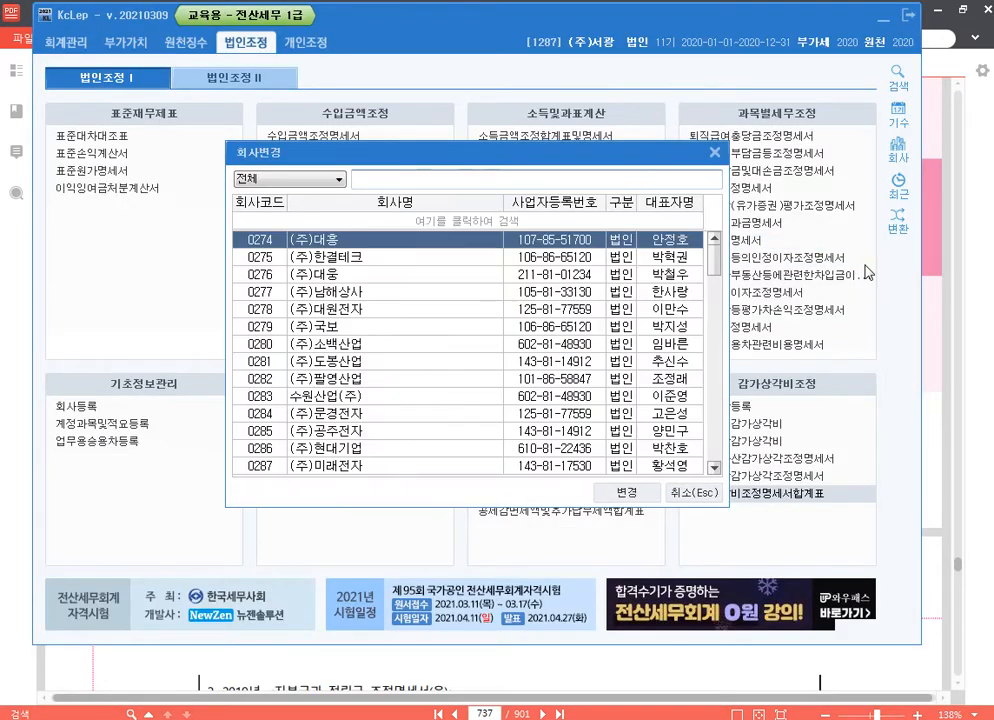
text(1288)
key(Down)
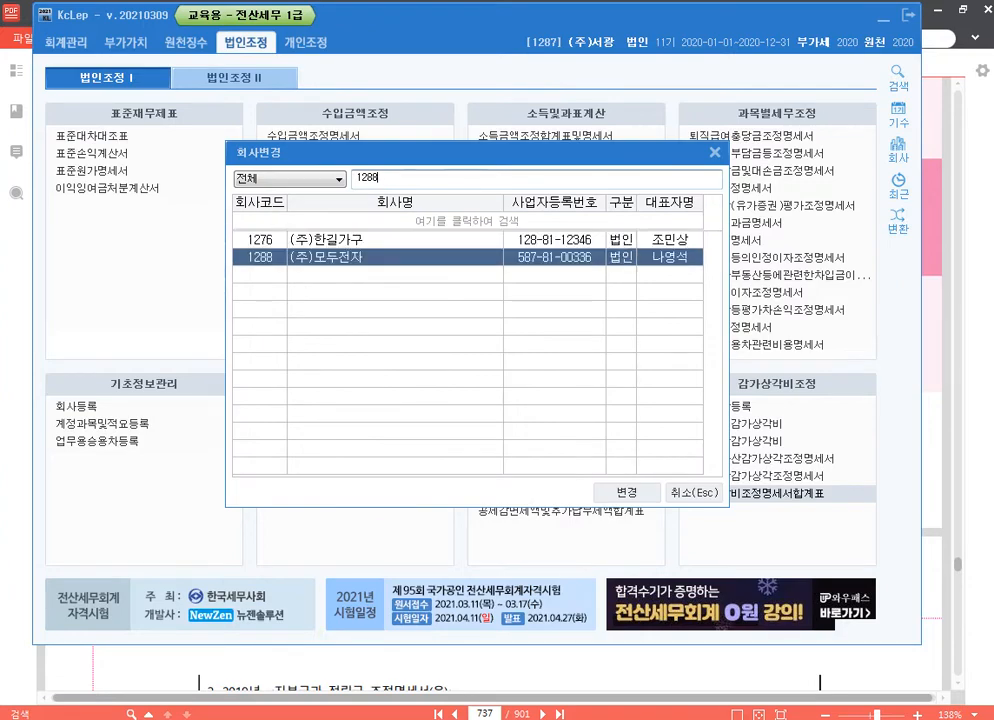
key(Return)
key(Return)
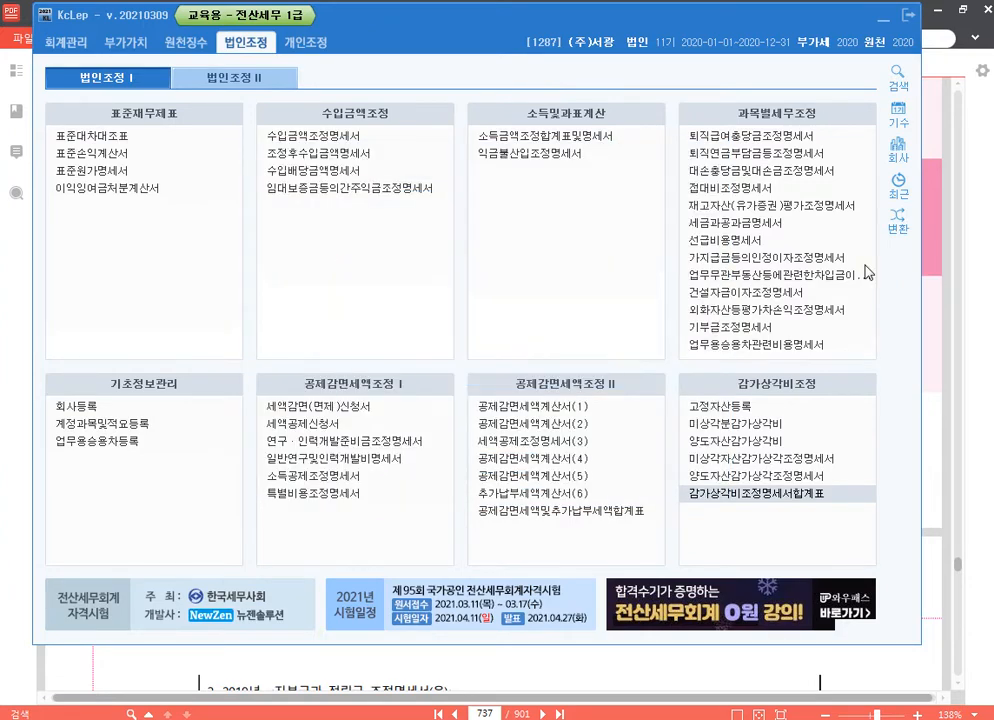
Step: Return to the PDF textbook and highlight 고정자산등록 and 미상각자산감가상각조정명 in question [3]
key(alt+Tab)
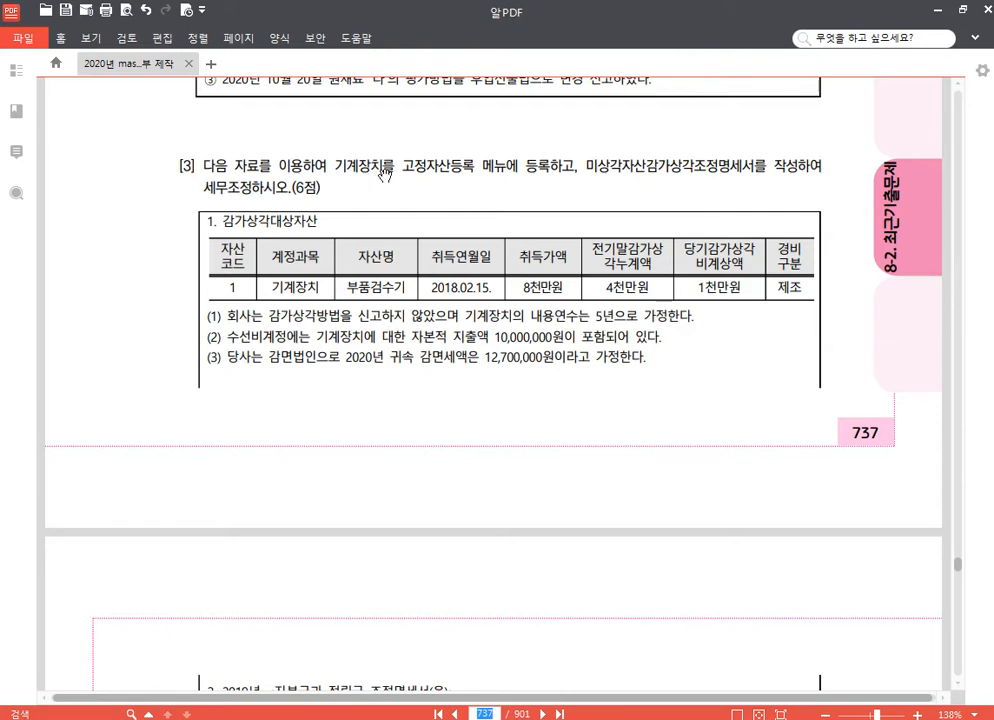
drag(404, 164, 481, 162)
click(480, 139)
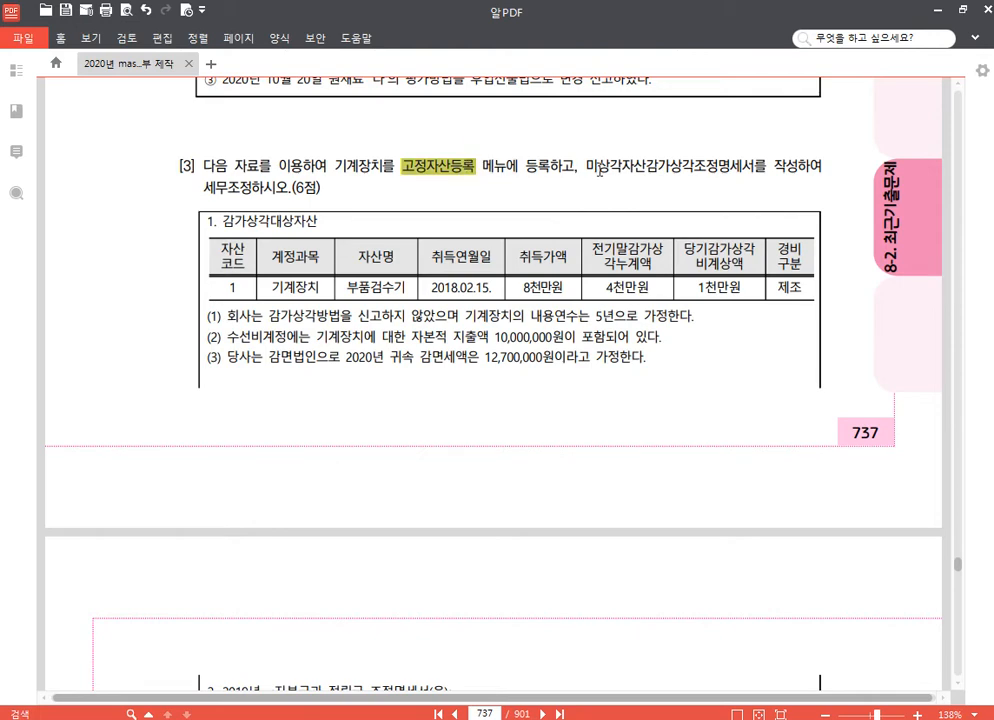
drag(586, 165, 729, 164)
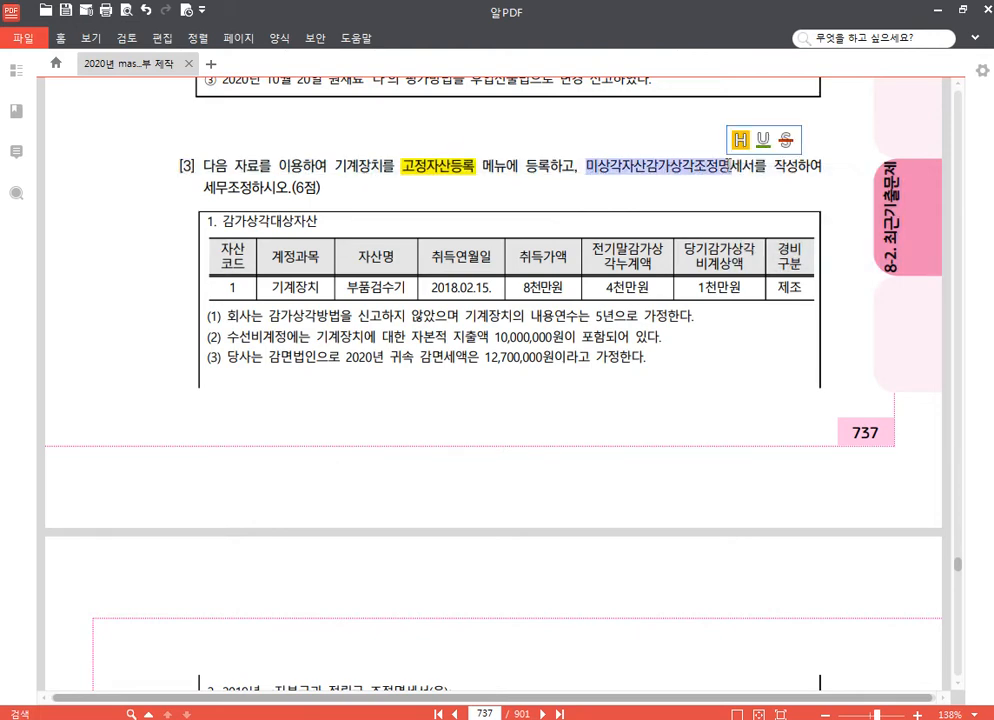
click(740, 100)
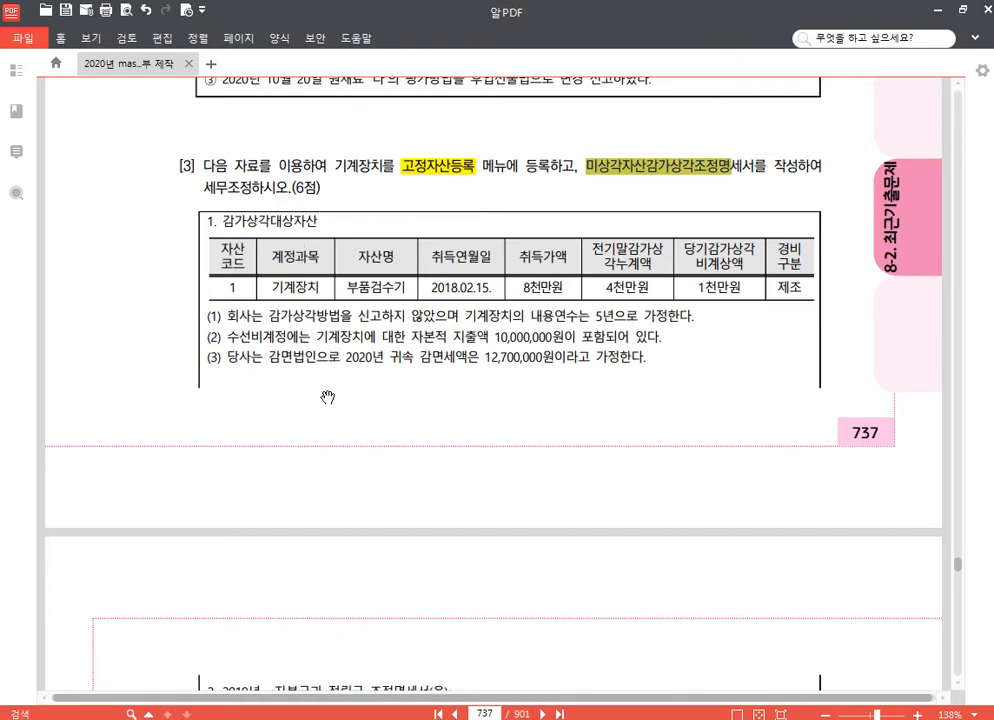
Step: Highlight 수선비 and 자본적 지출액 10,000,000원 in condition (2) of question [3]
scroll(324, 397, down, 1)
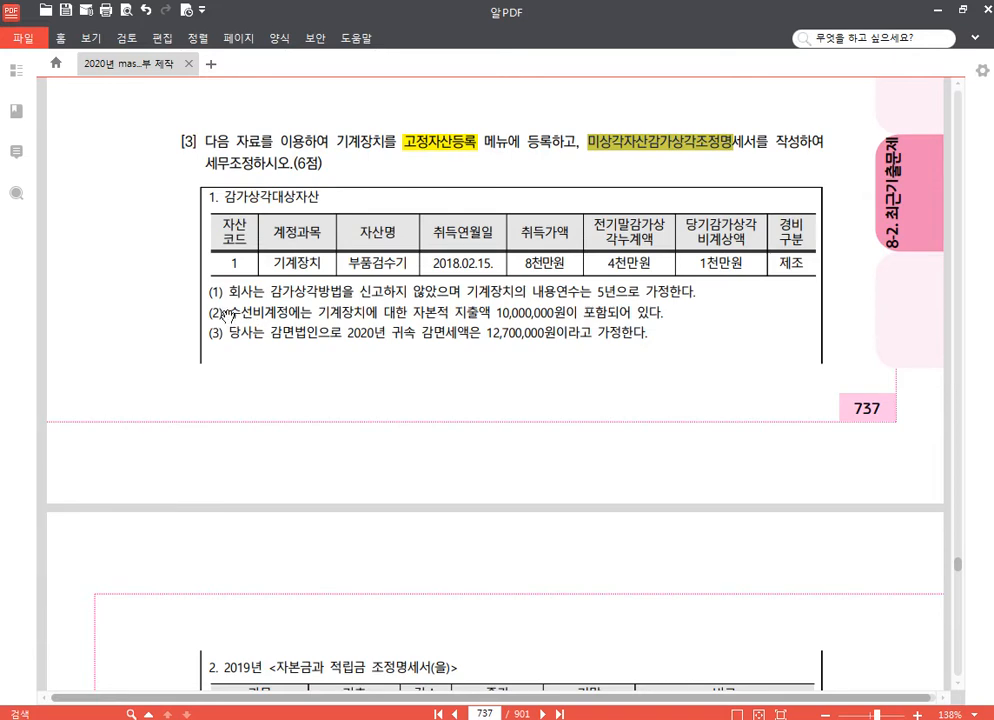
drag(229, 313, 263, 313)
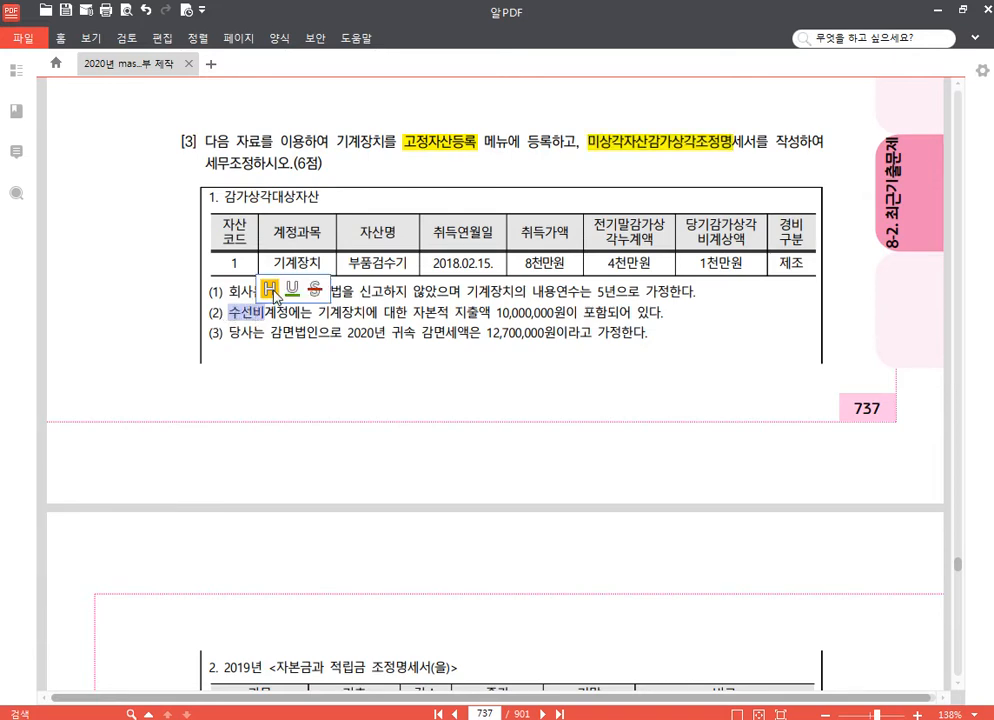
click(268, 289)
drag(414, 313, 562, 313)
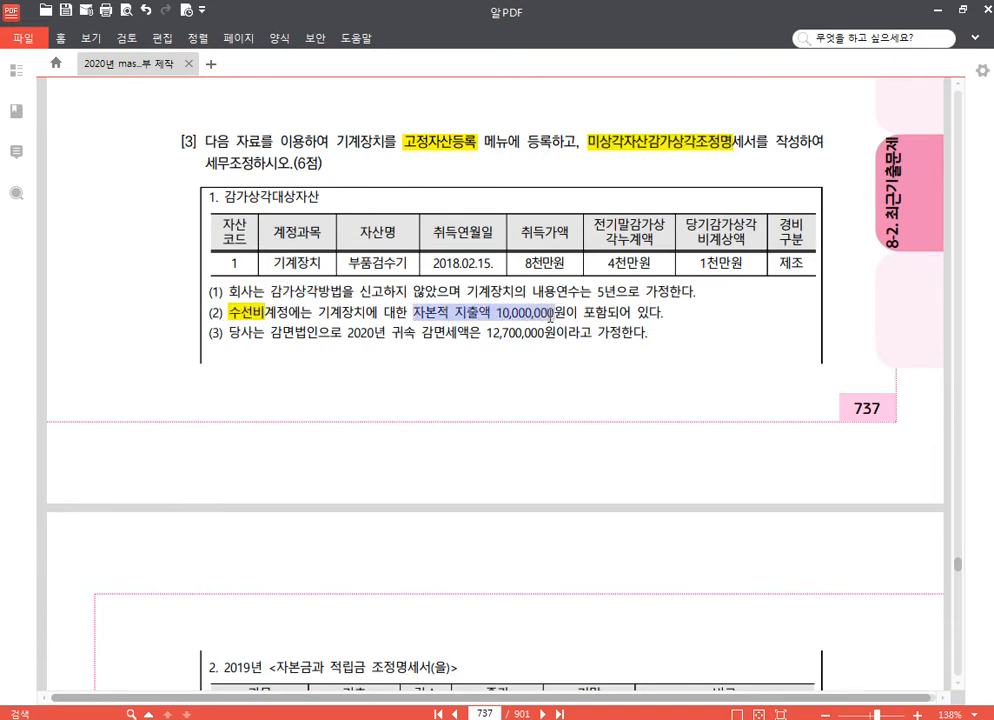
click(571, 292)
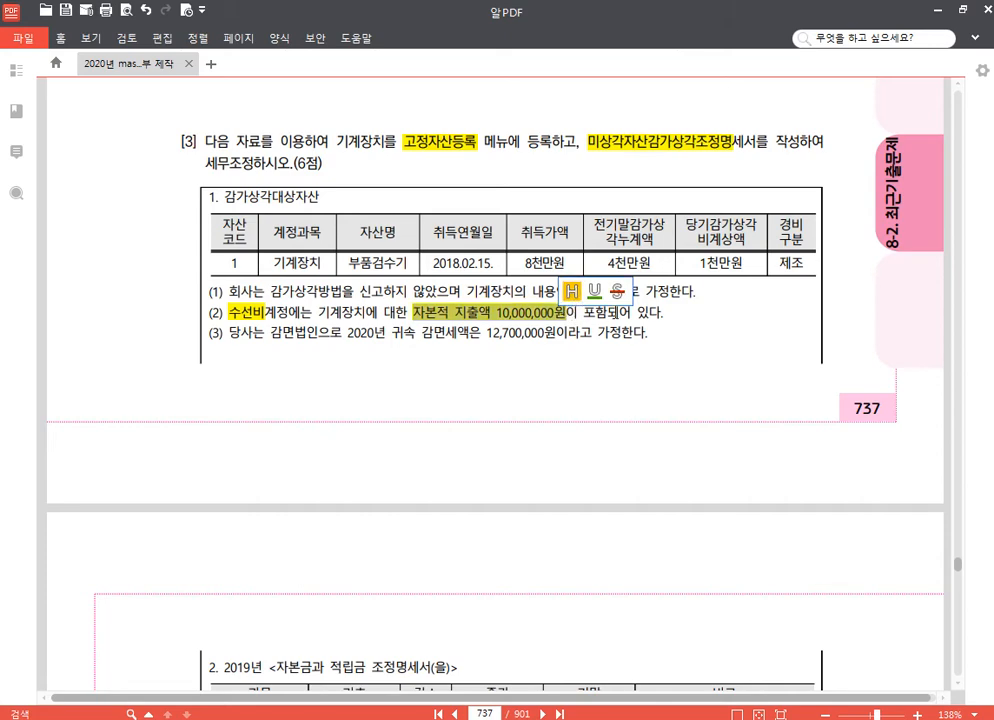
click(644, 316)
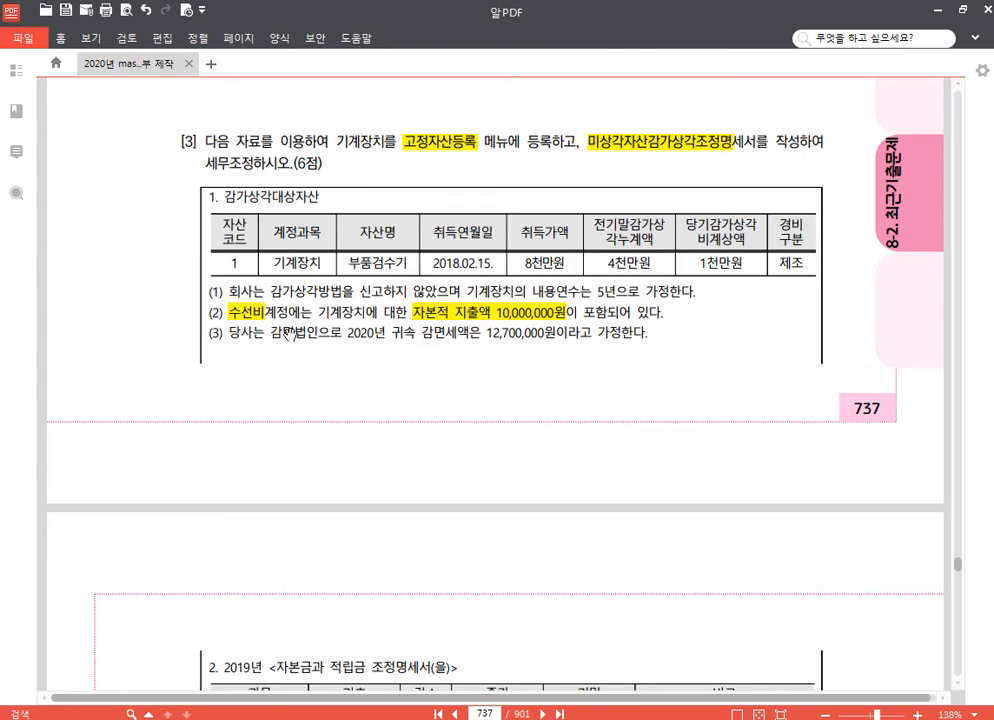
Step: Highlight 감면법인 and strike through 2020년 귀속 감면세액은 12,700,000원 in condition (3) of question [3]
drag(270, 333, 318, 334)
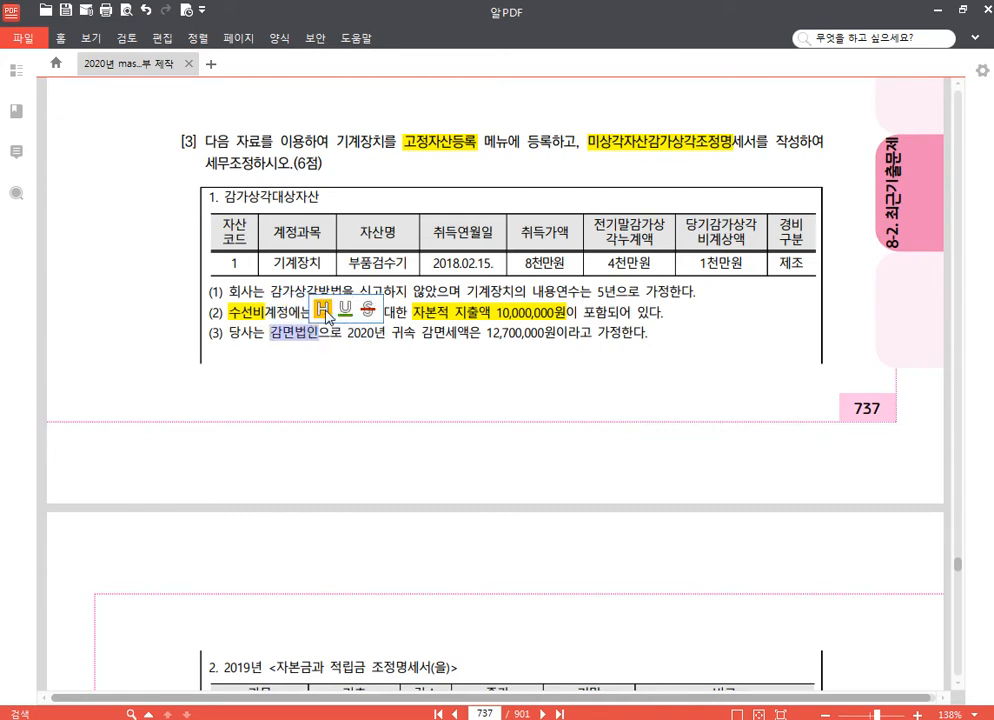
click(323, 310)
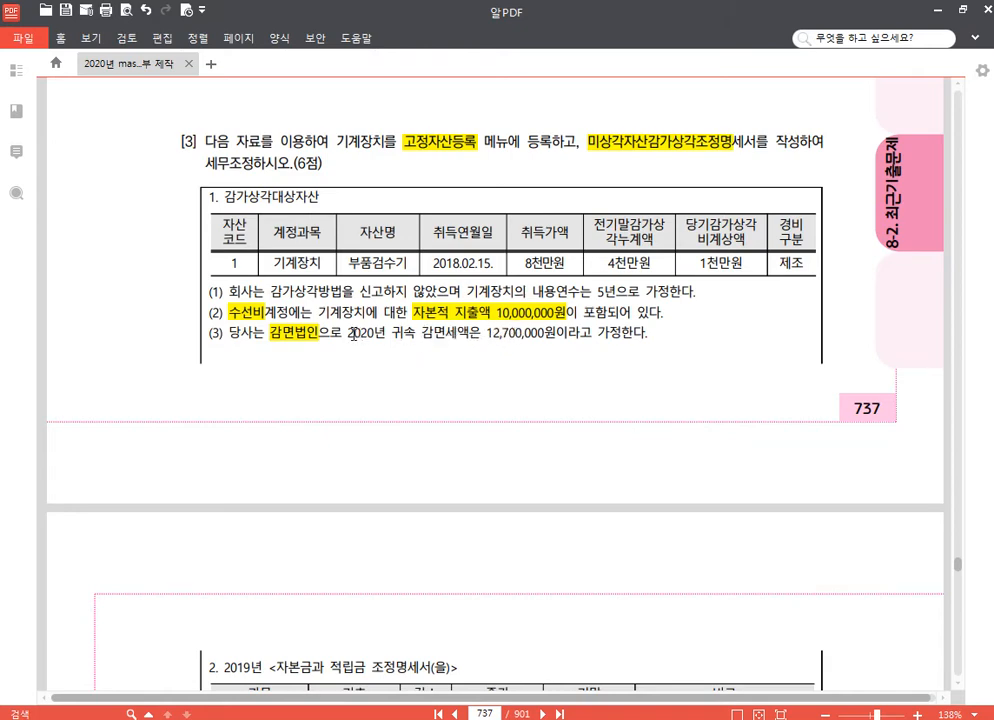
drag(349, 333, 553, 333)
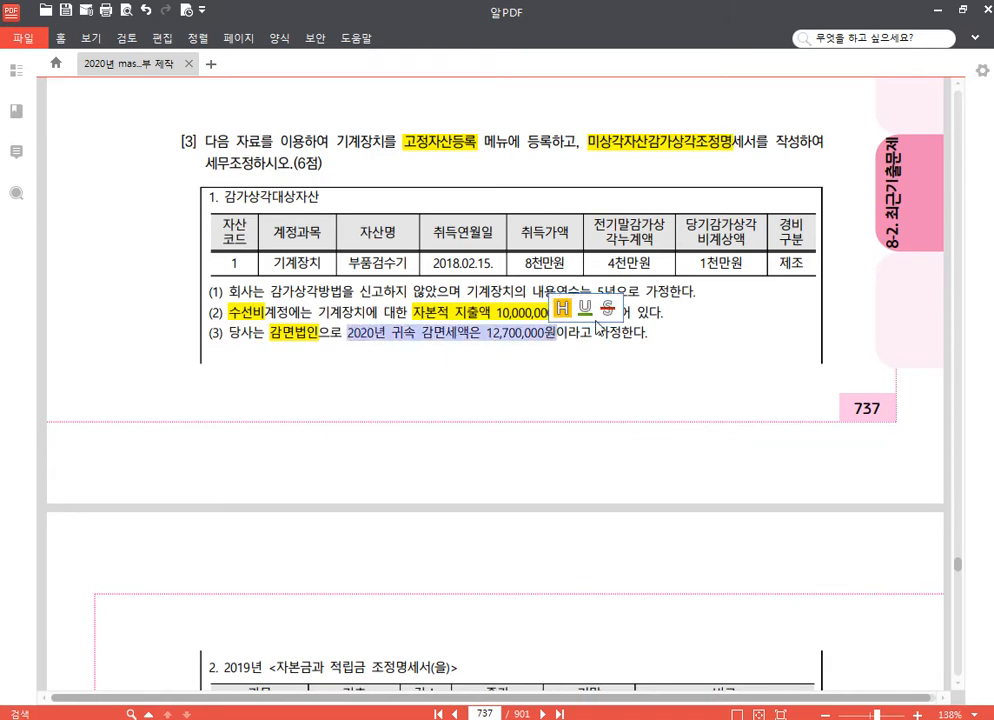
click(606, 306)
click(622, 341)
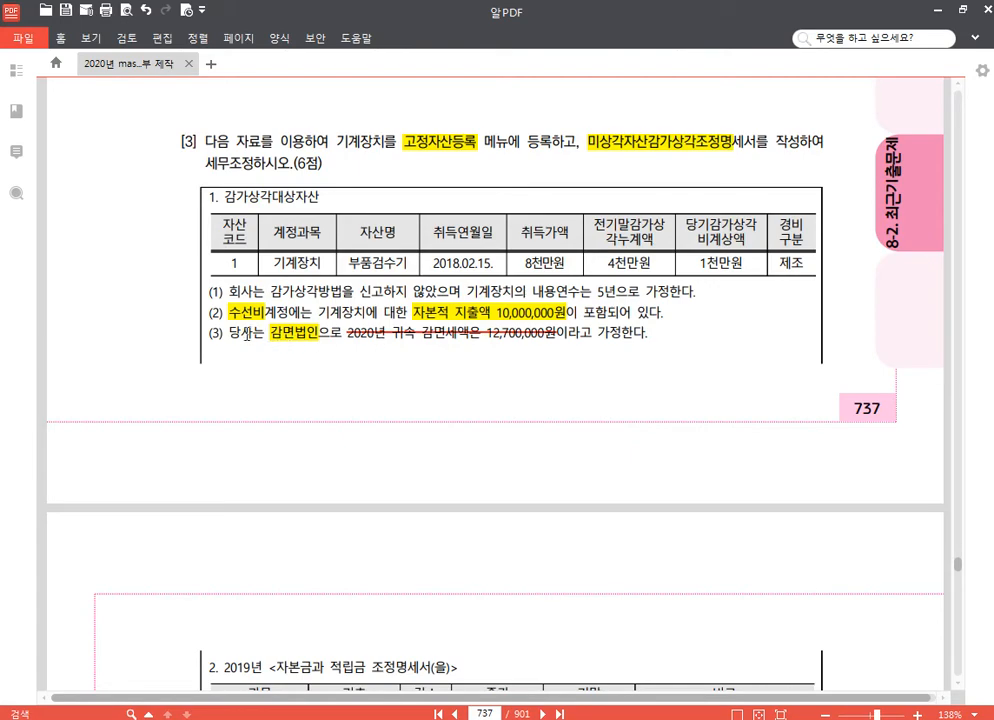
Step: Highlight the 기말 amount -3,800,000원 in the 2019년 자본금과 적립금 조정명세서(을) table on page 738
scroll(435, 372, down, 3)
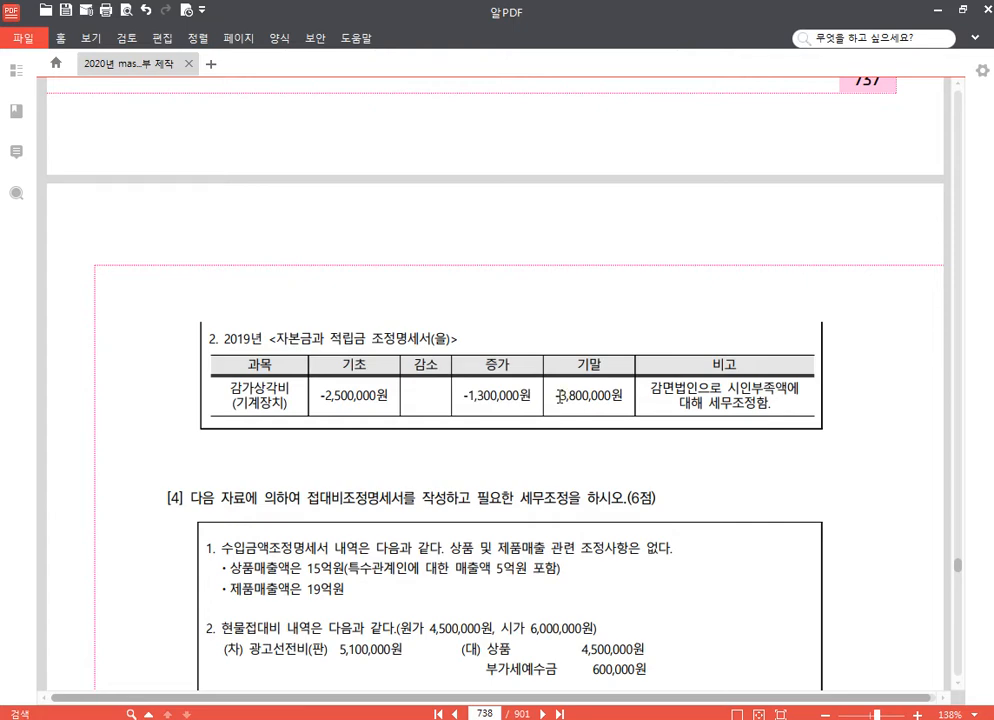
drag(557, 397, 626, 397)
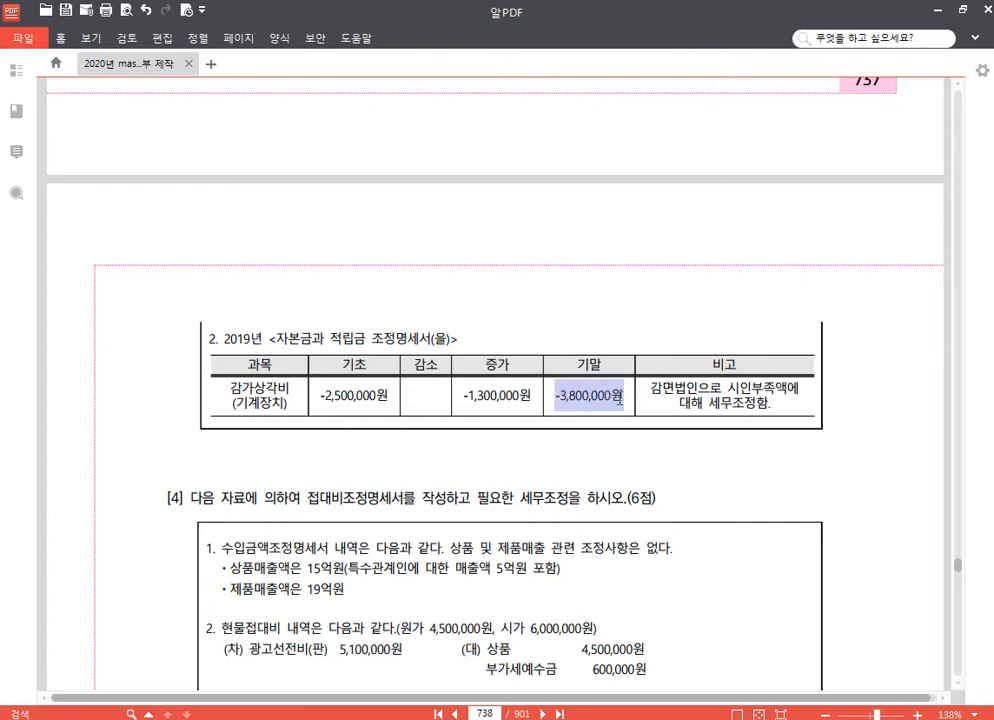
click(631, 370)
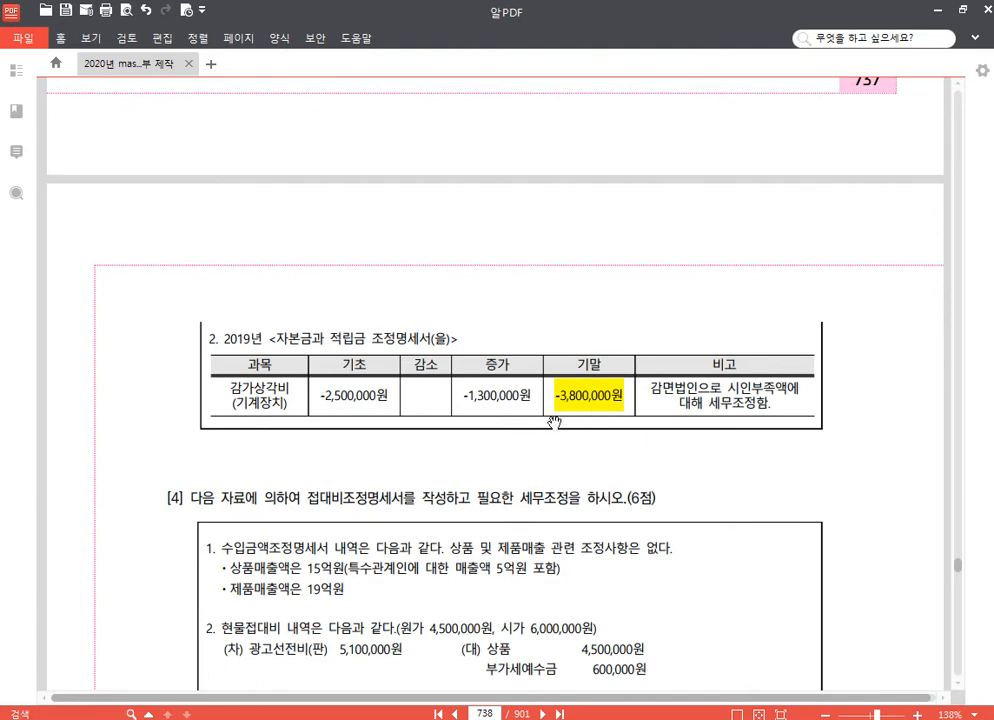
scroll(544, 381, up, 2)
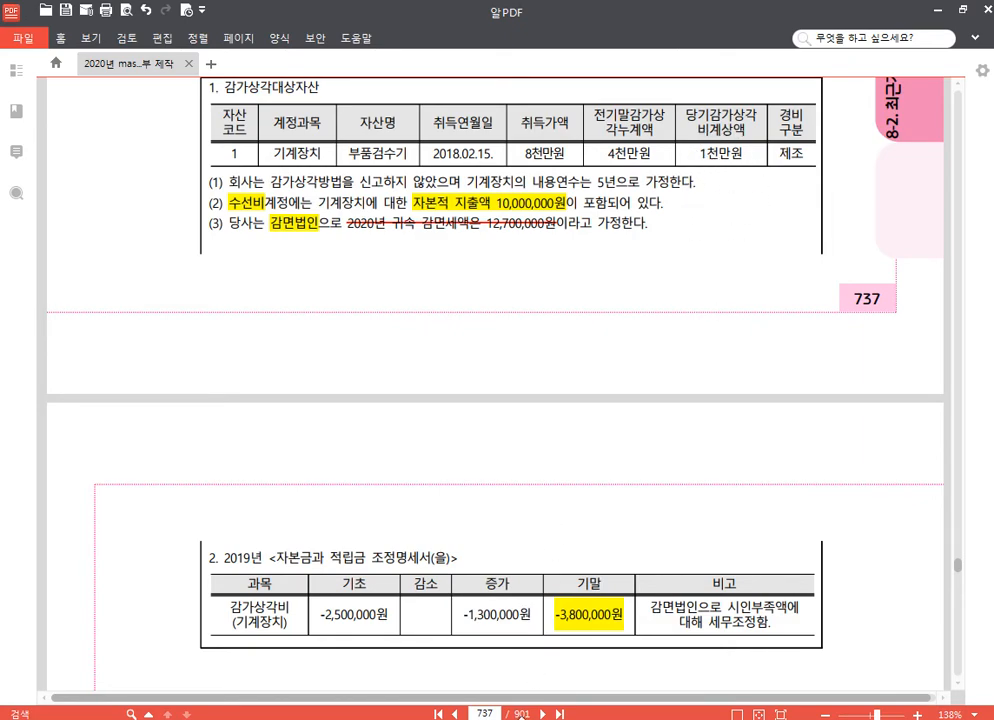
Step: Switch to KcLep, open 고정자산등록 and set the asset account to 0206 기계장치
click(450, 718)
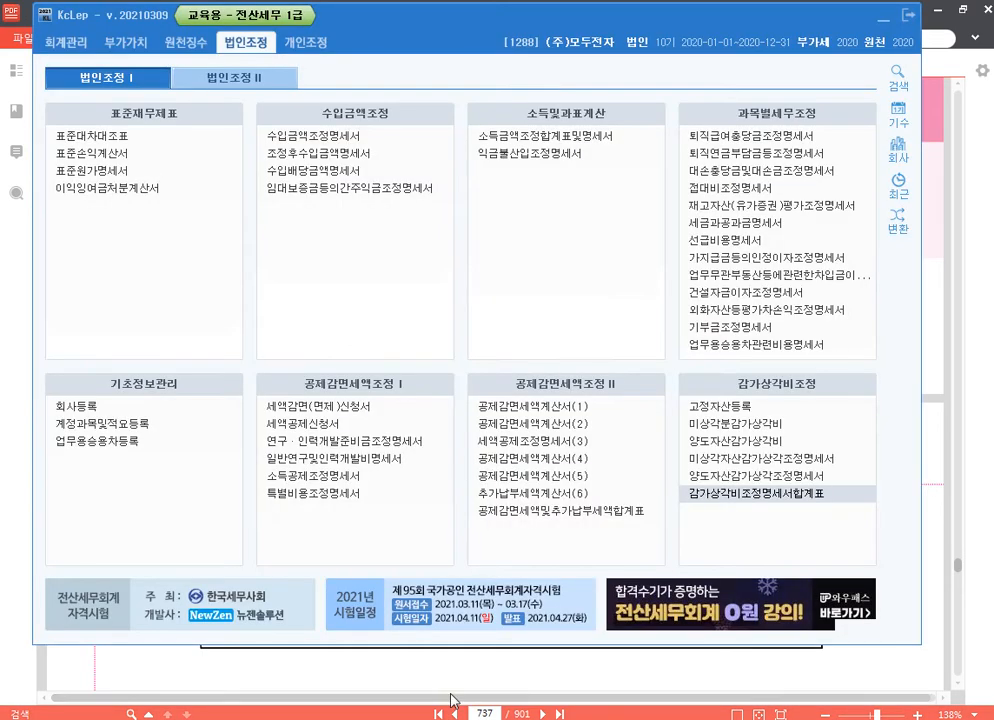
click(733, 407)
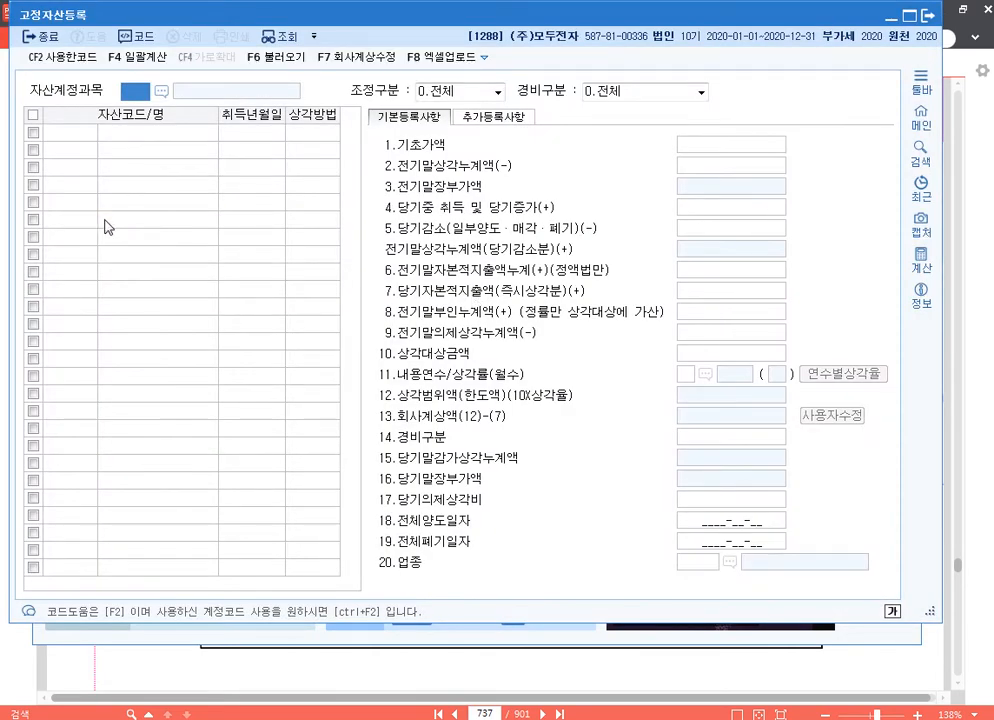
text(0206)
key(Return)
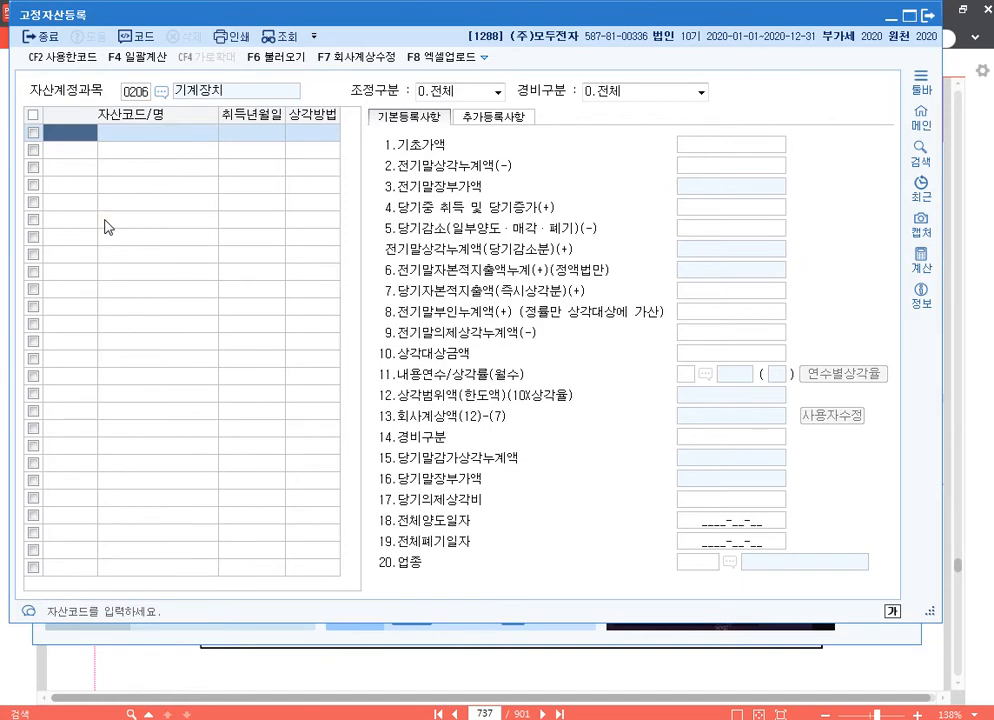
Step: Register a machine with asset code 1, name 부품검수기 and acquisition date 2018-02-15
text(1)
key(Return)
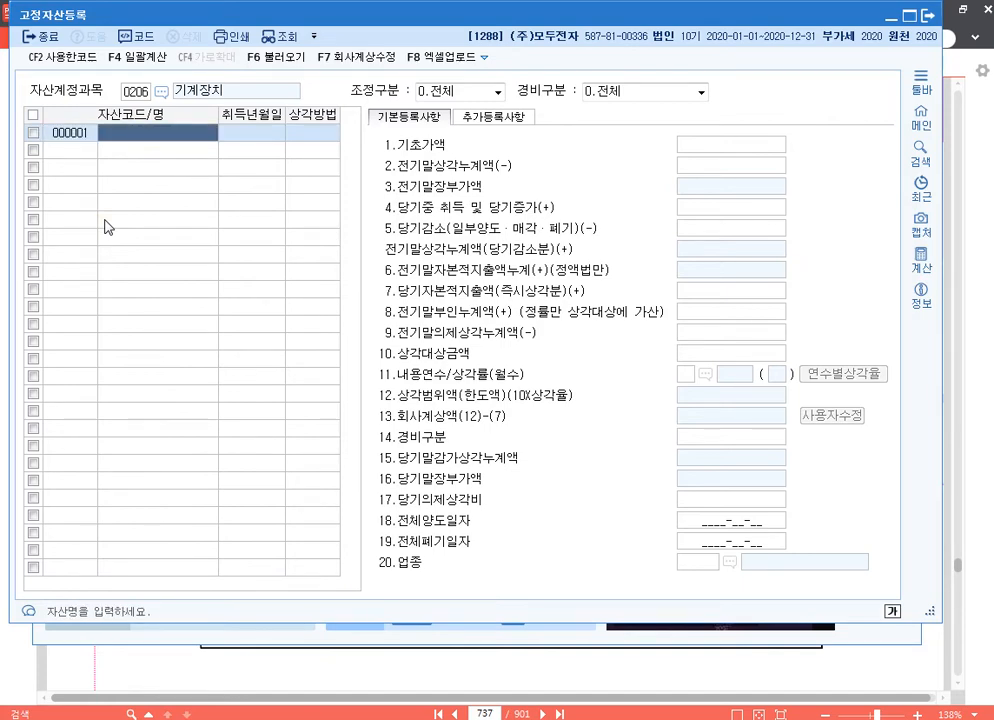
text(부품)
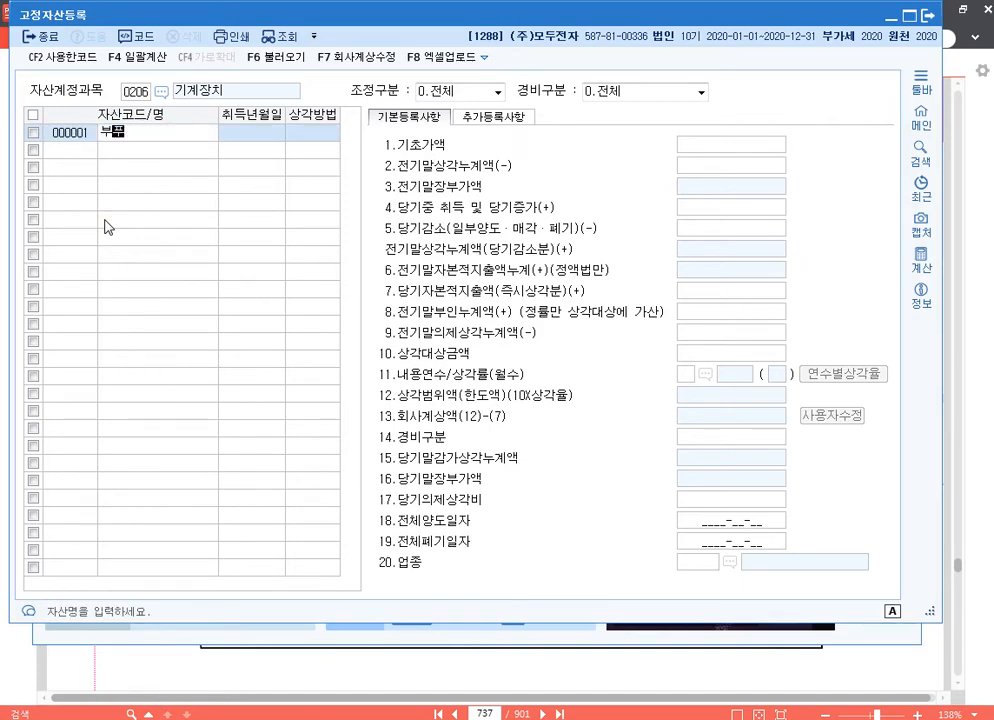
text(검ㅅ기)
key(Return)
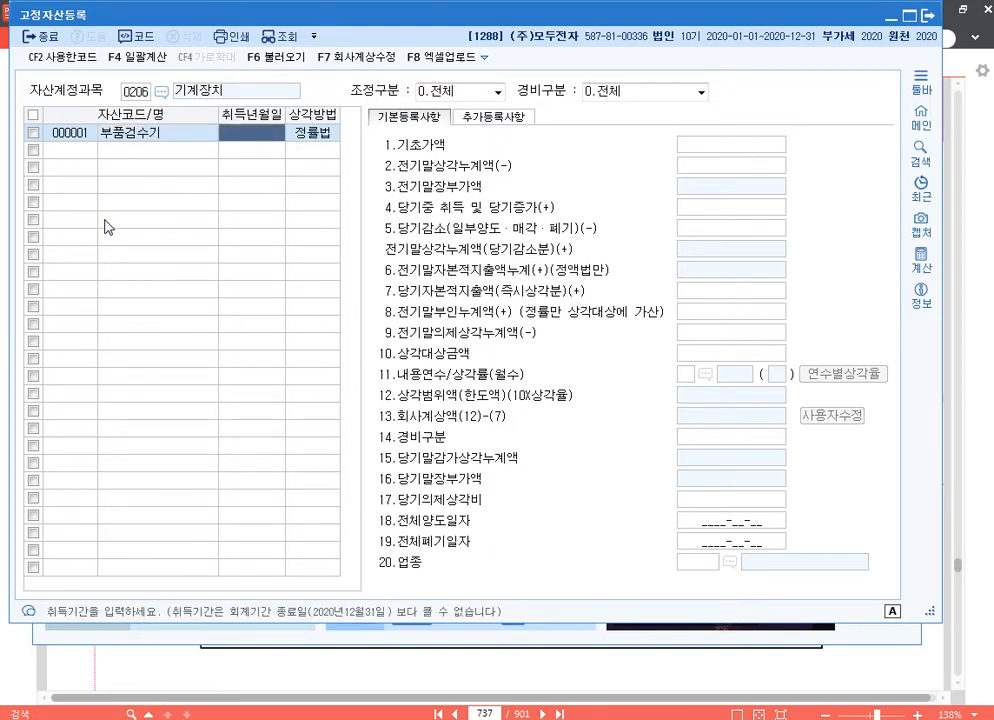
text(2)
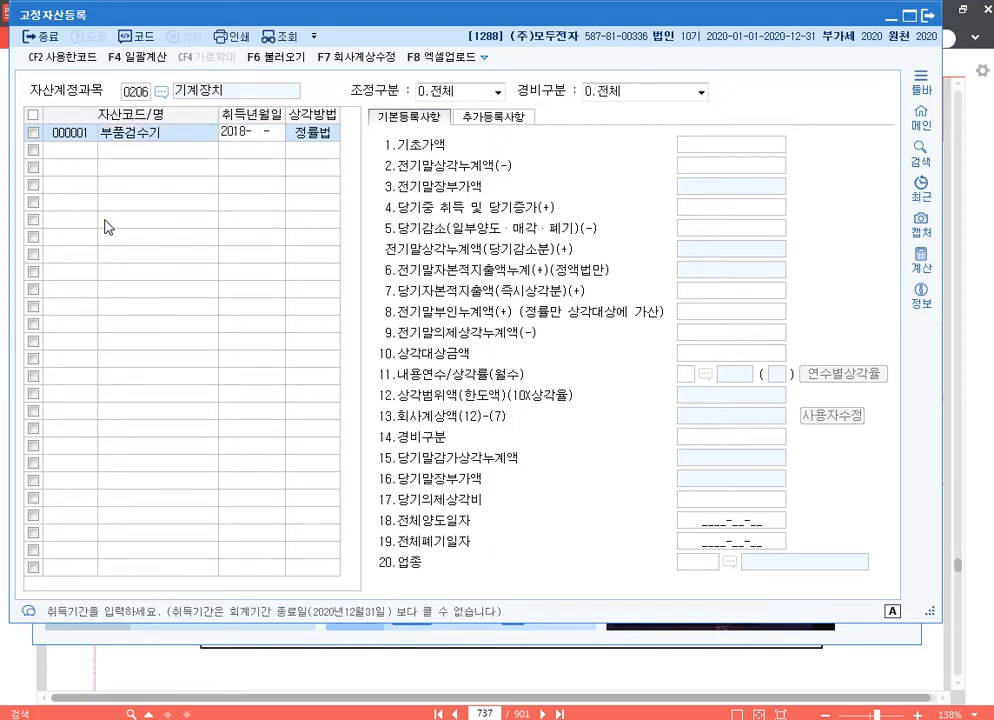
text(018-02-15)
key(Return)
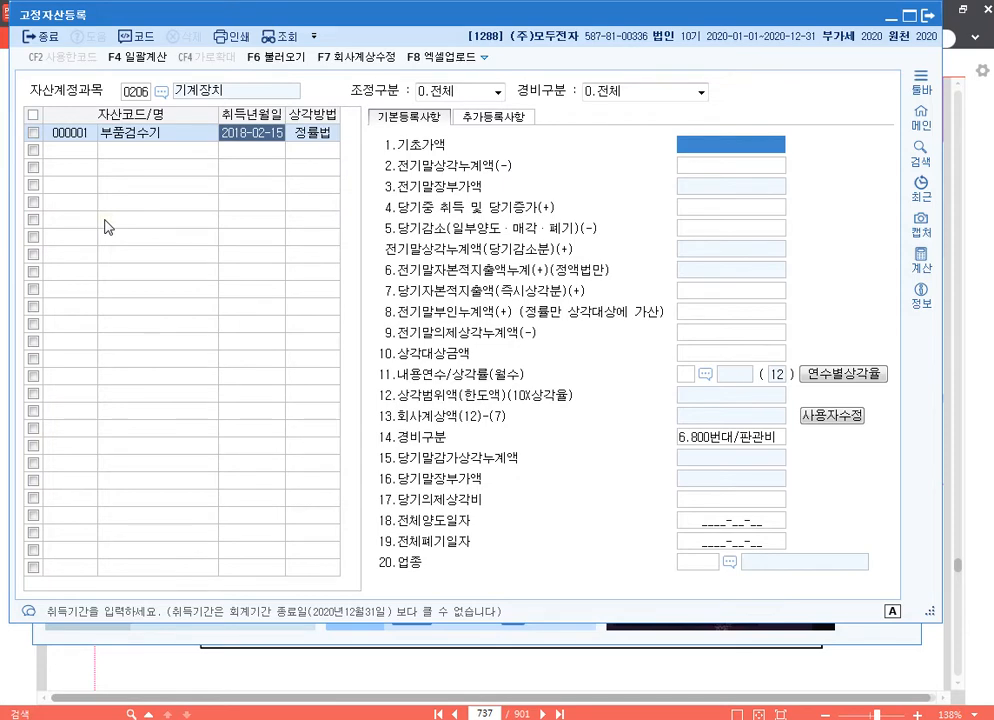
Step: Set 부품검수기's 기초가액 to 80,000,000 and 전기말상각누계액 to 40,000,000
text(80000000)
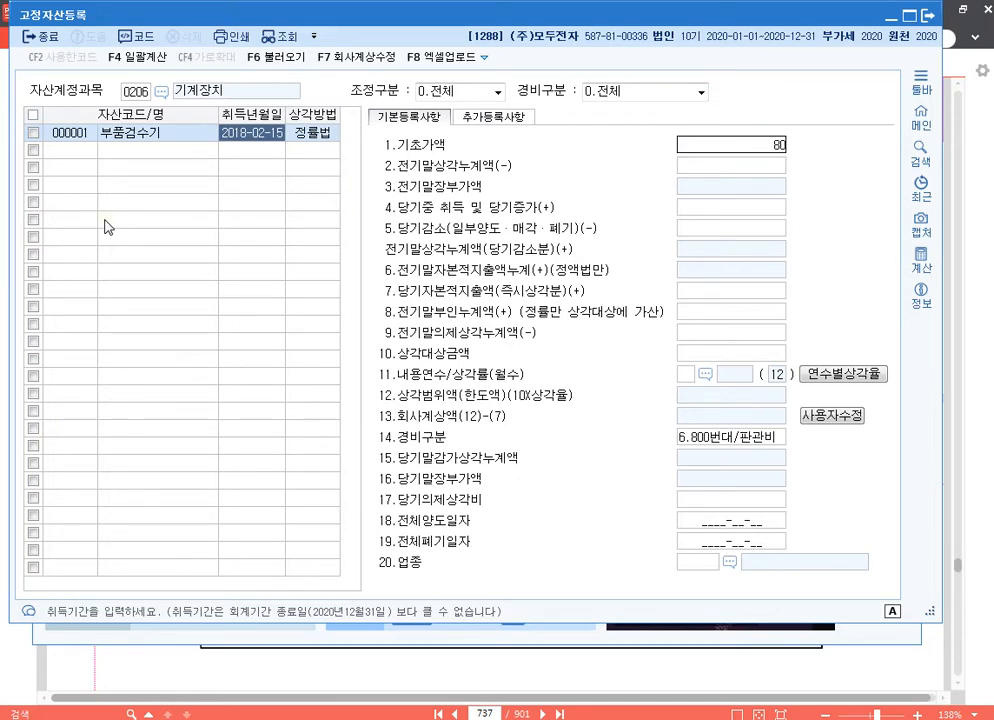
key(Return)
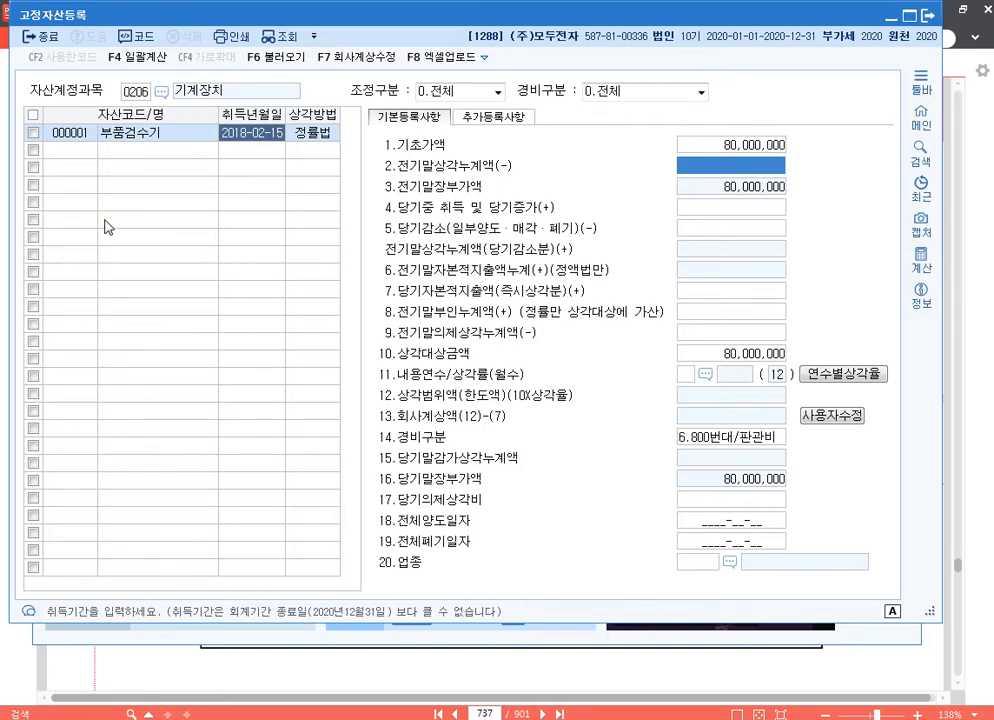
text(40000000)
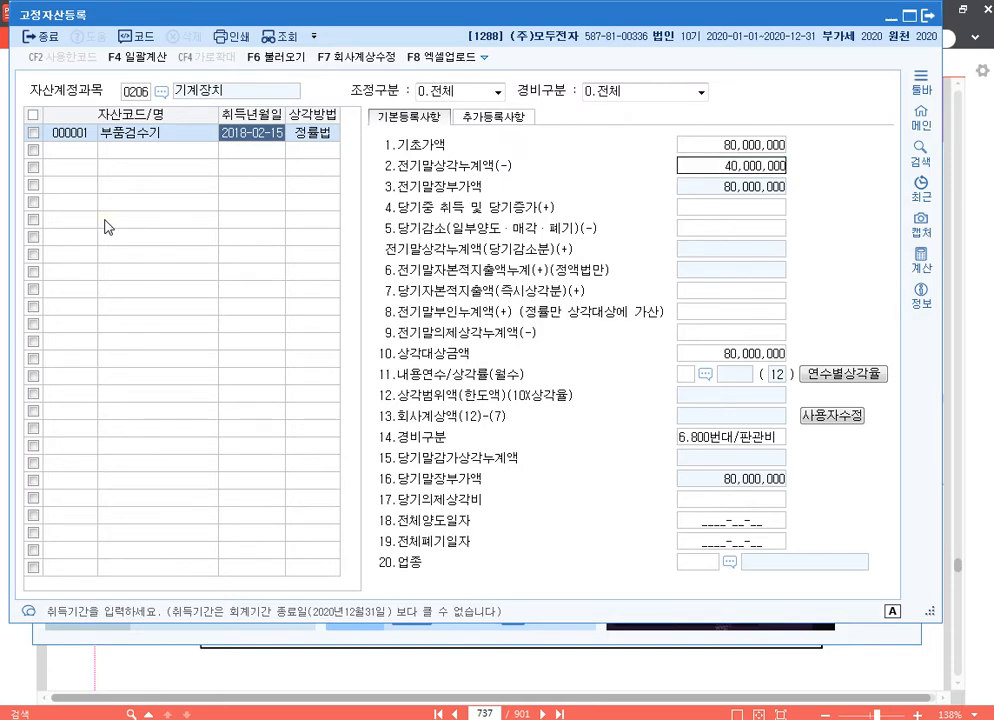
key(Return)
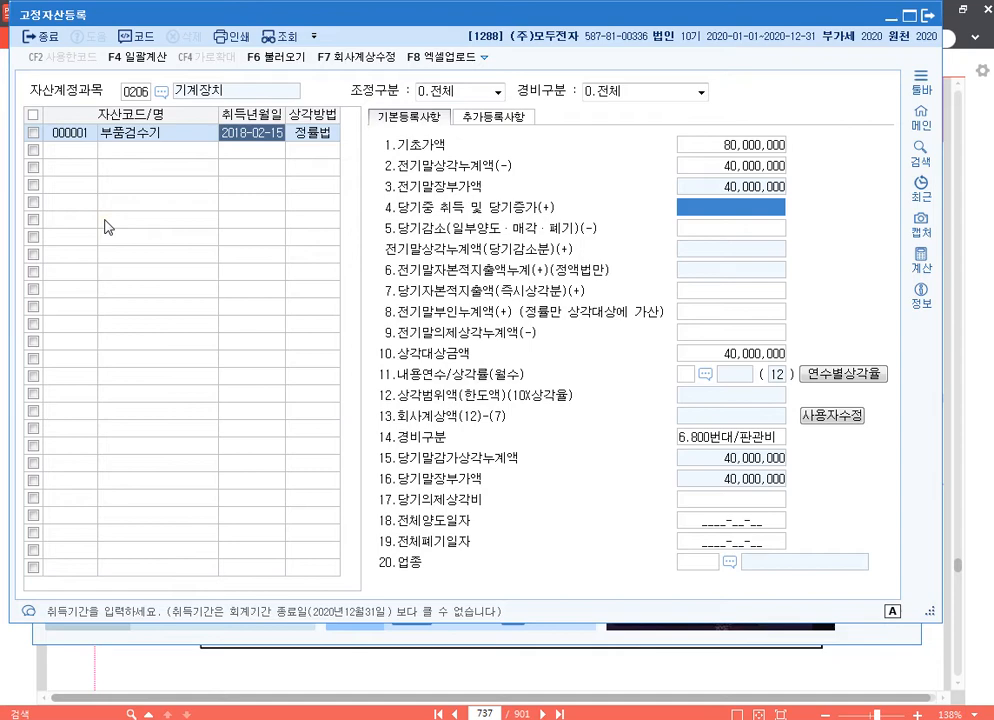
Step: Enter 10,000,000 as 당기자본적지출액(즉시상각분) and 3,800,000 as 전기말의제상각누계액 for 부품검수기
key(Return)
key(Return)
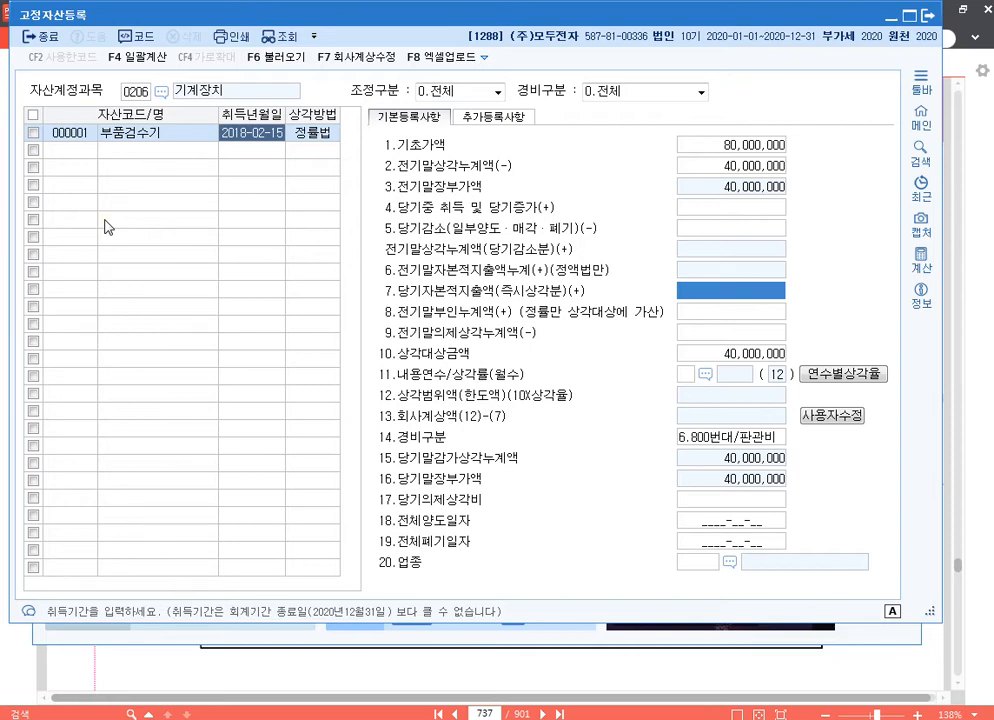
text(10000000)
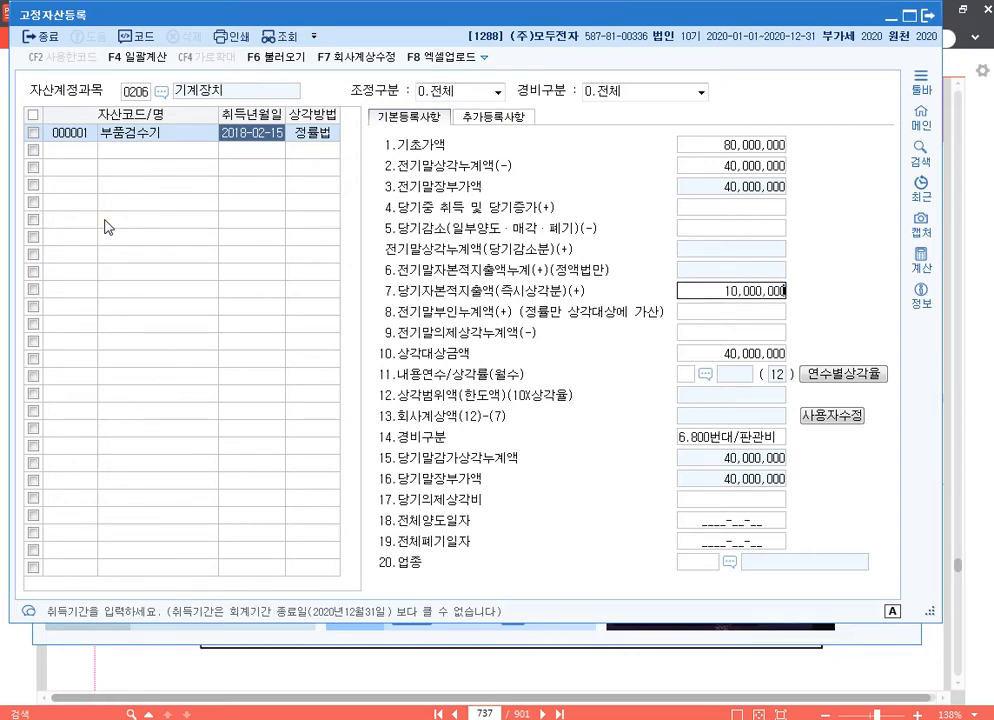
key(Return)
key(Return)
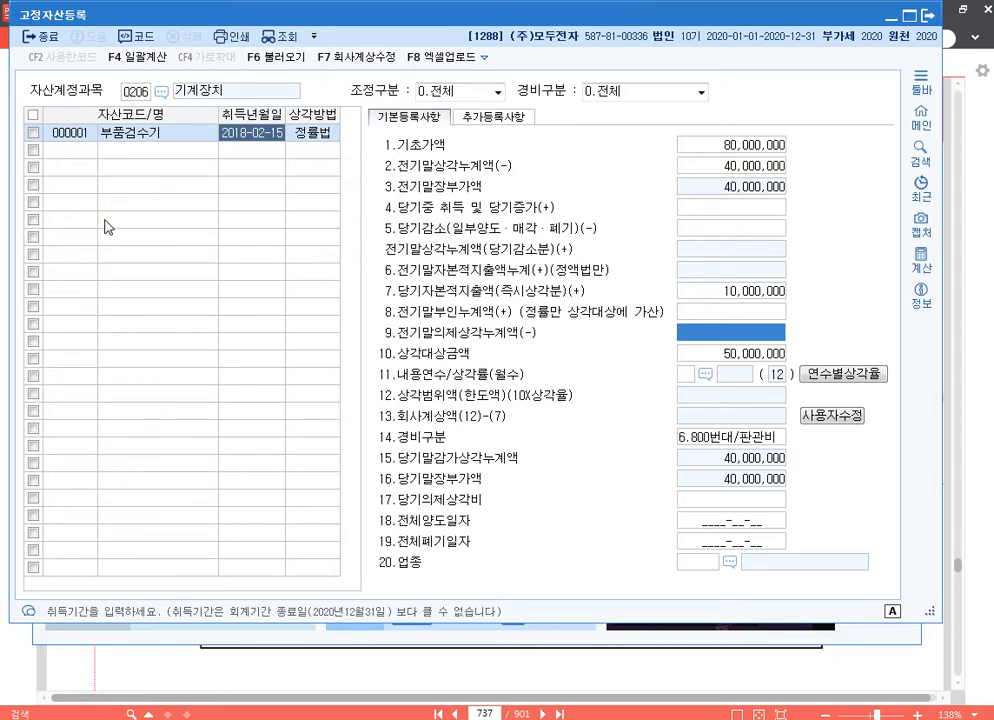
text(3800000)
key(Return)
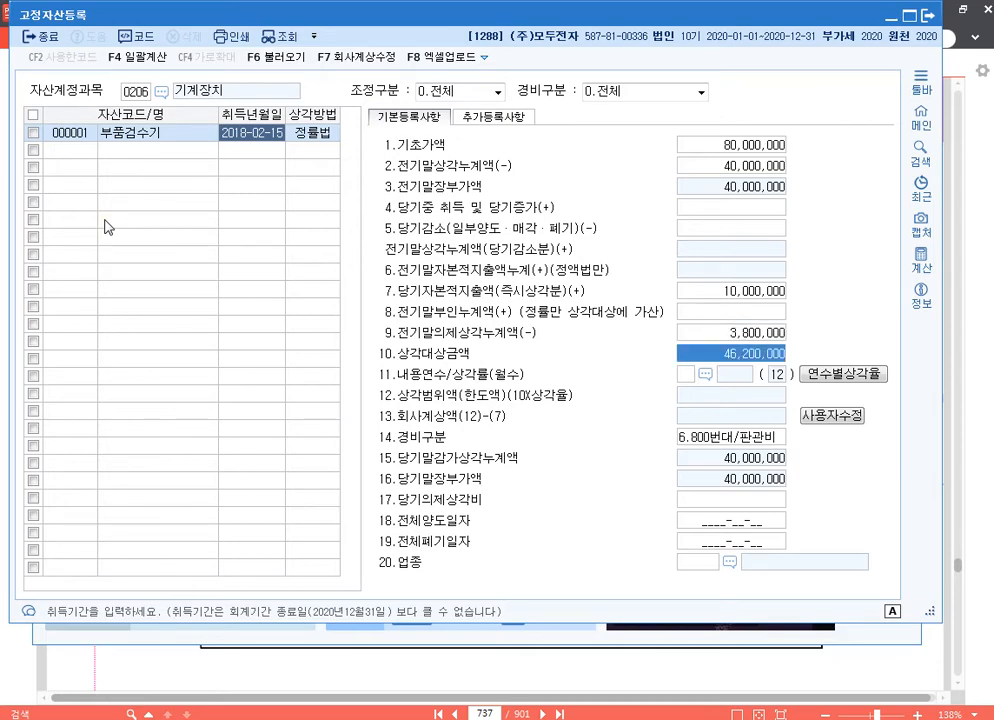
Step: Set the machine's 내용연수 to 5 years and its 경비구분 to 1.500번대/제조
key(Return)
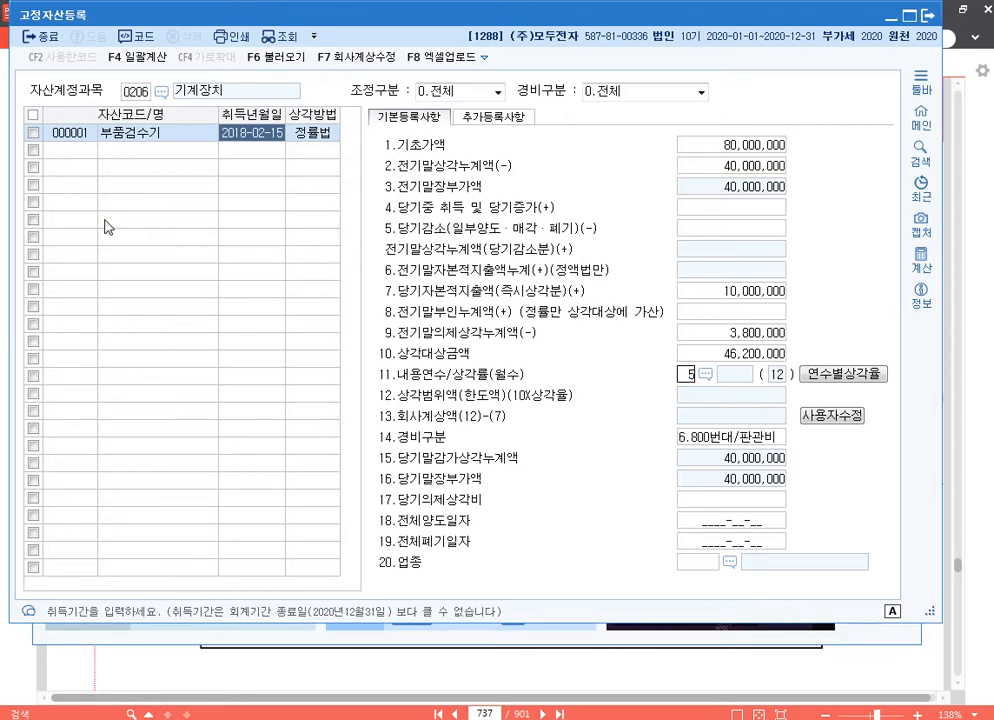
text(5)
key(Return)
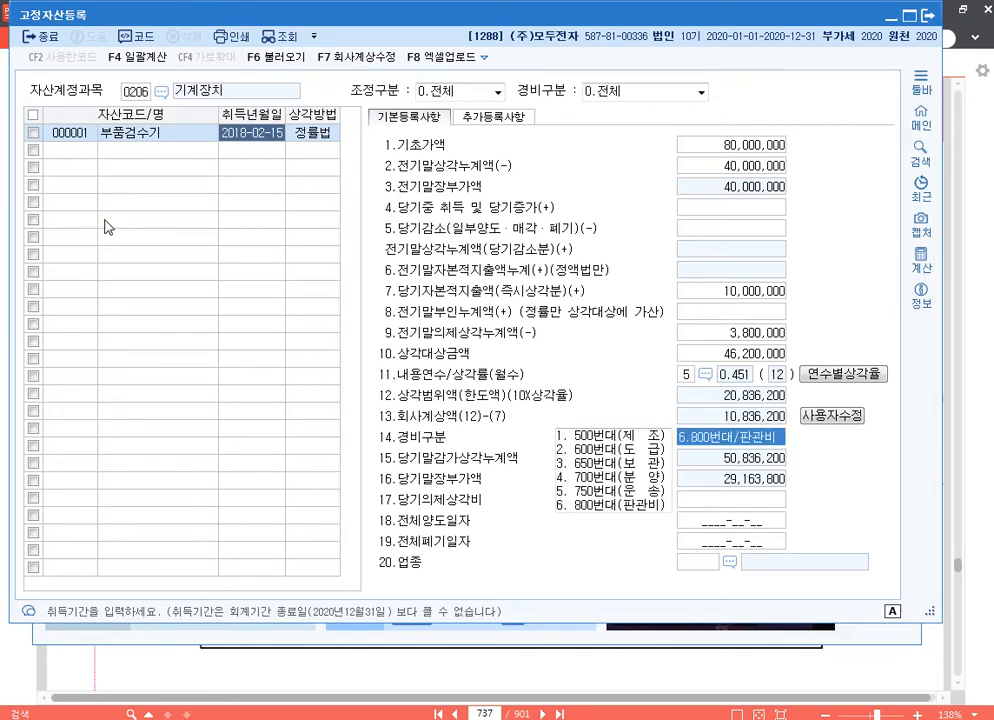
text(1)
key(Return)
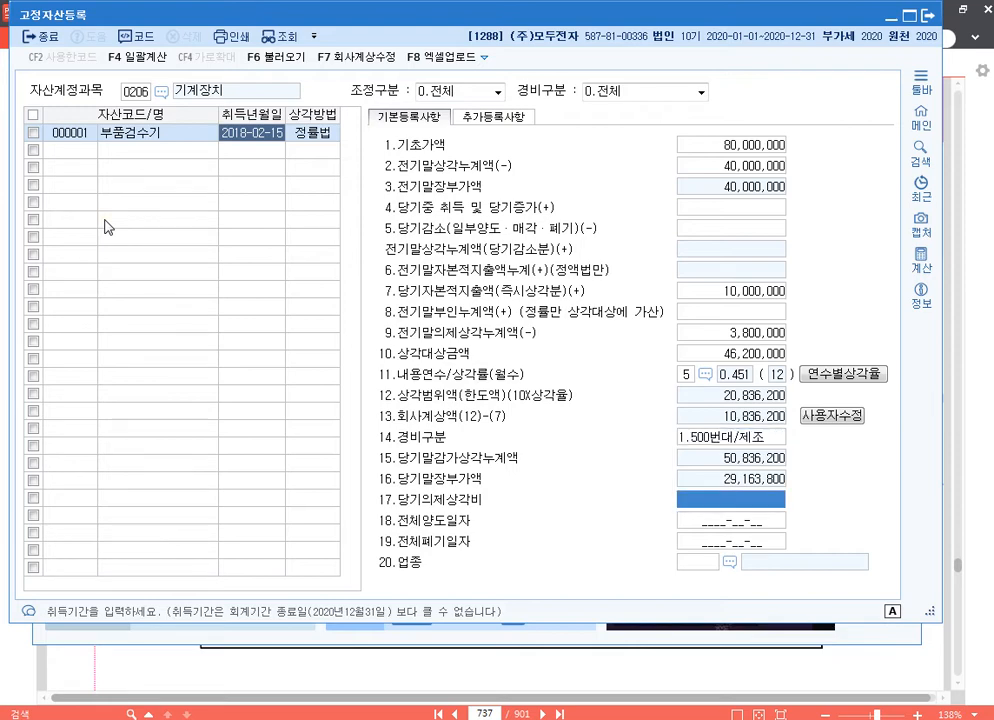
key(Return)
key(Return)
key(Return)
key(Return)
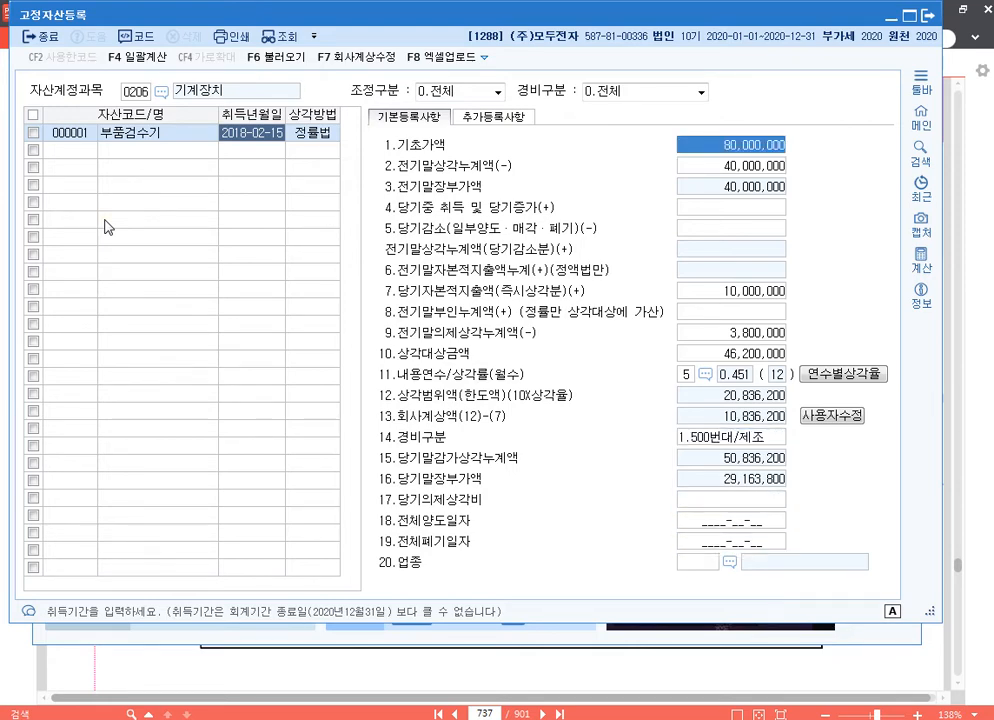
Step: Override the machine's 회사계상액 with a user-entered amount of 10,000,000
click(832, 417)
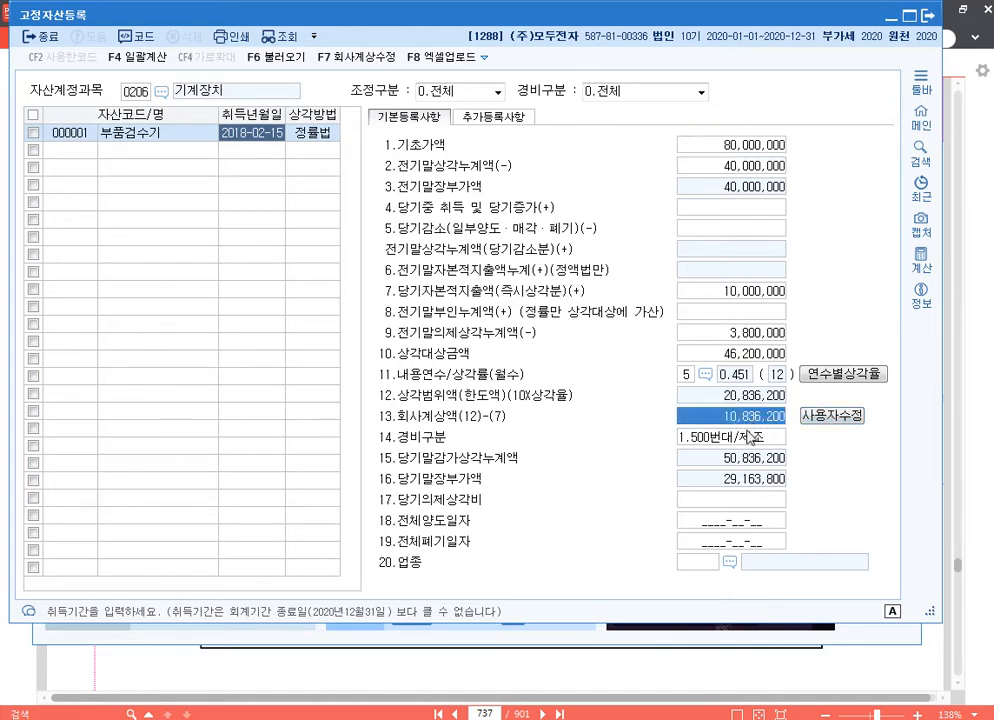
text(10000000)
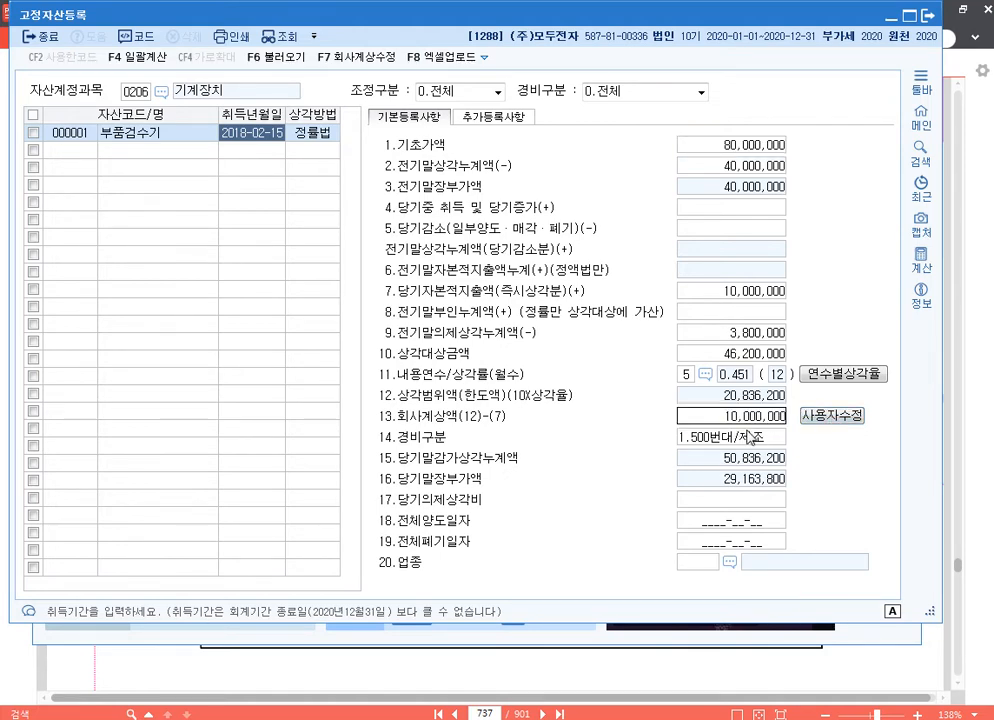
key(Return)
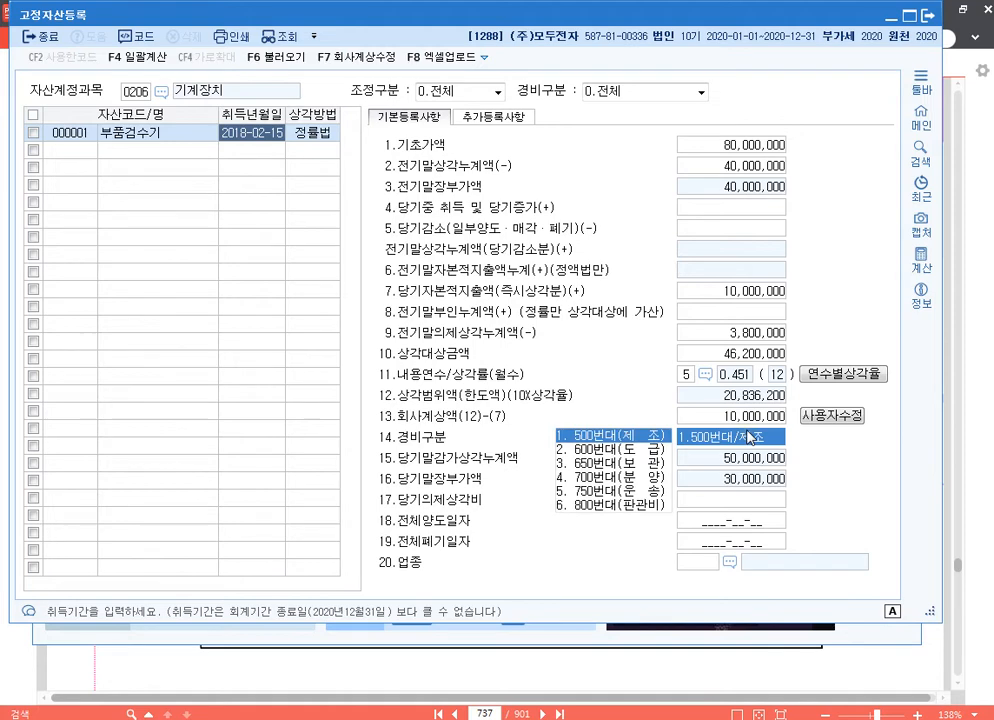
click(758, 500)
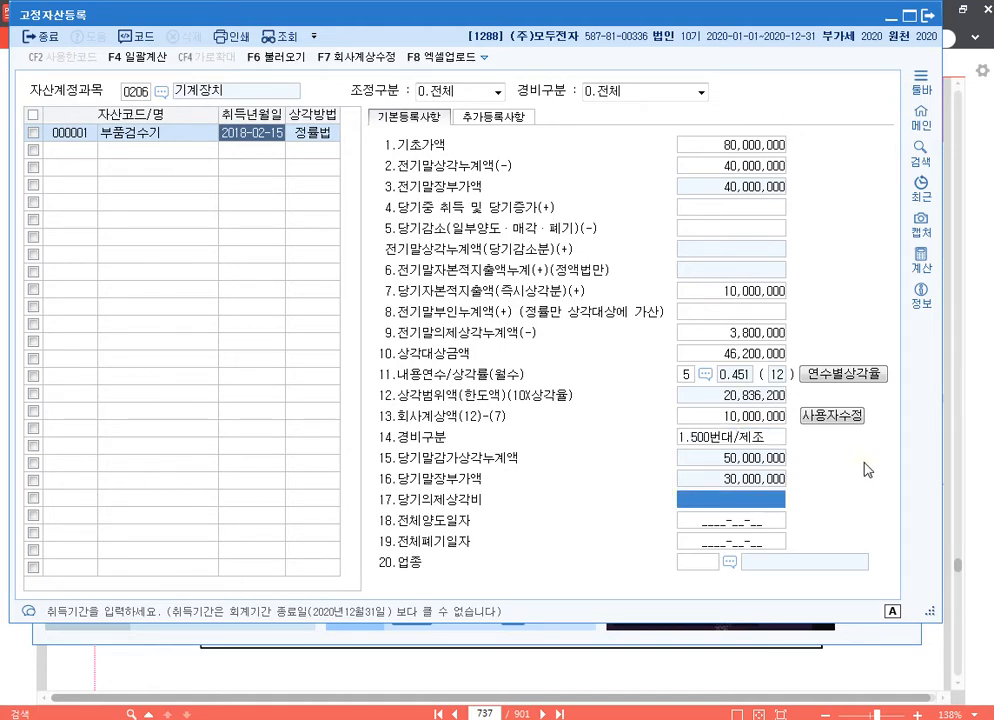
Step: Box the 회사계상액 and 당기자본적지출액 rows in red with the screen pen and clear the annotations
key(F12)
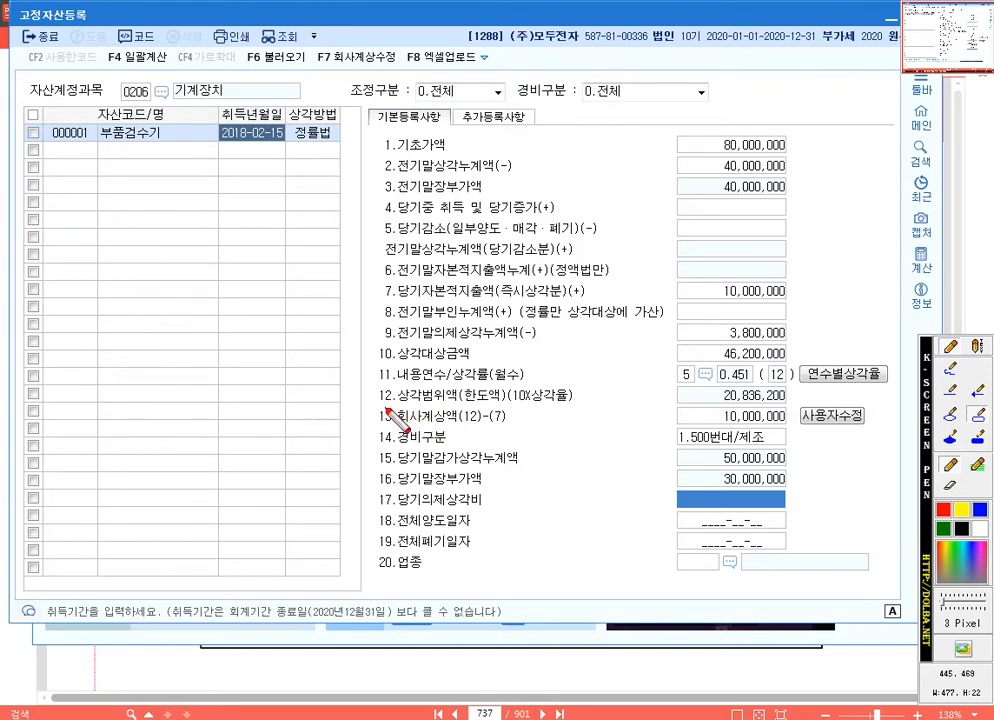
mouse_move(381, 409)
mouse_down()
mouse_move(620, 400)
mouse_move(785, 415)
mouse_move(791, 426)
mouse_up()
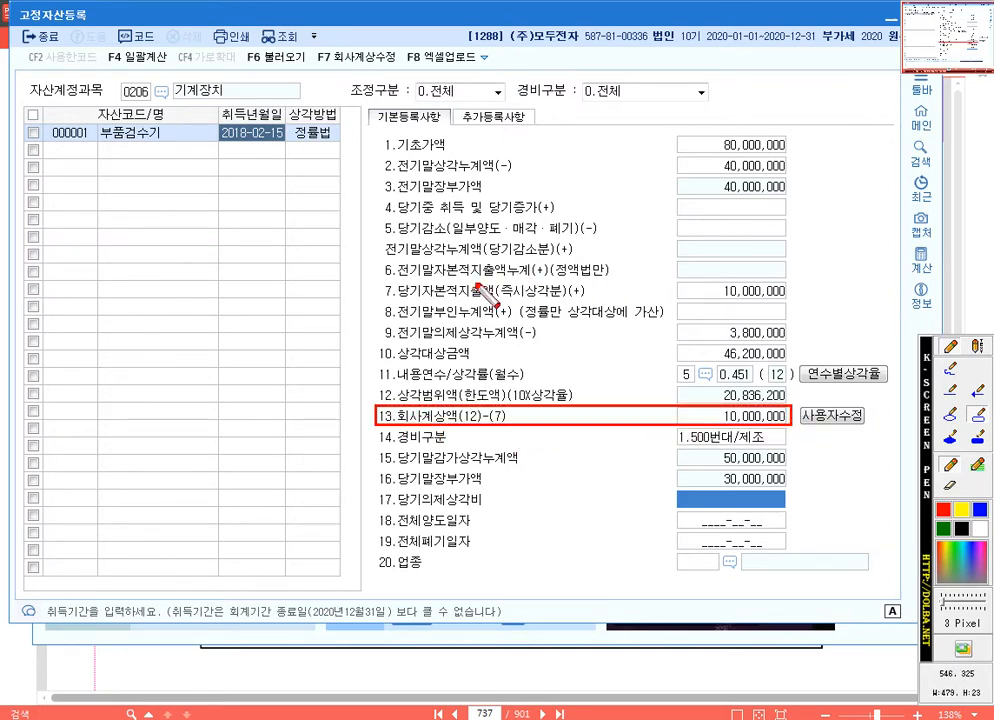
mouse_move(376, 280)
mouse_down()
mouse_move(399, 293)
mouse_move(725, 318)
mouse_move(797, 309)
mouse_up()
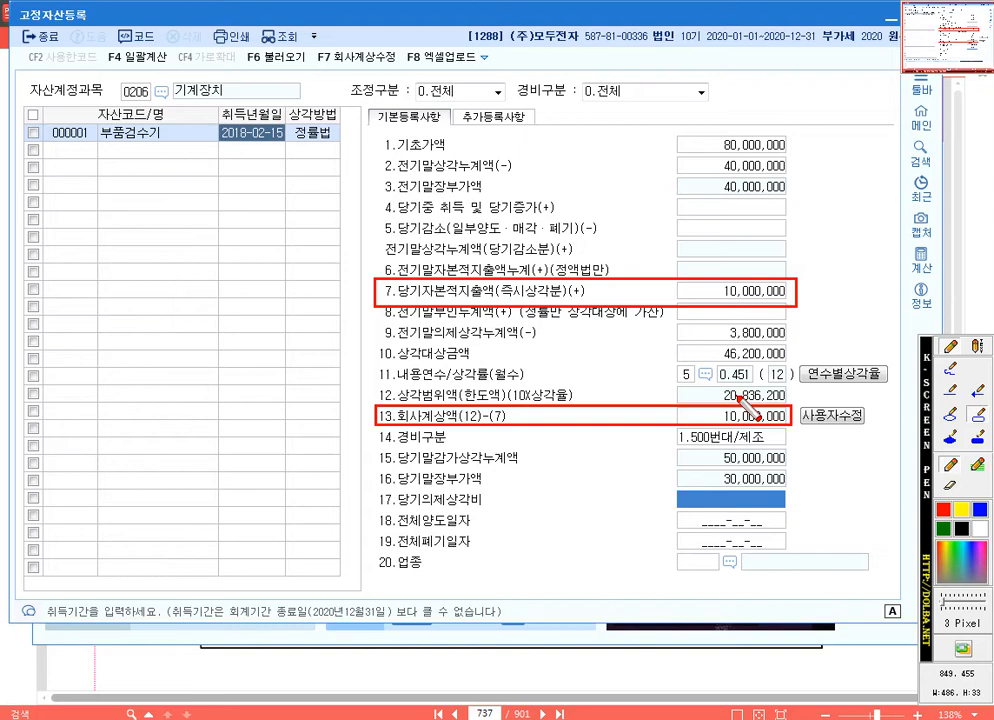
key(Escape)
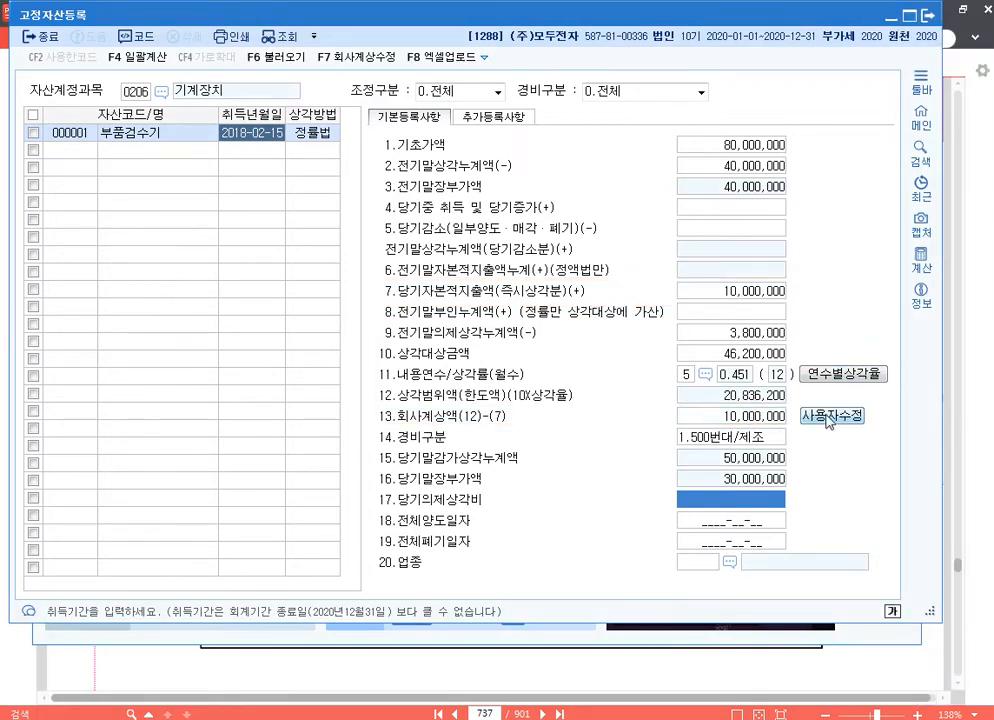
Step: Revert the machine's 회사계상액 with 사용자수정, re-enter 10,000,000 as its amount, and move to 당기의제상각비
click(840, 416)
click(627, 357)
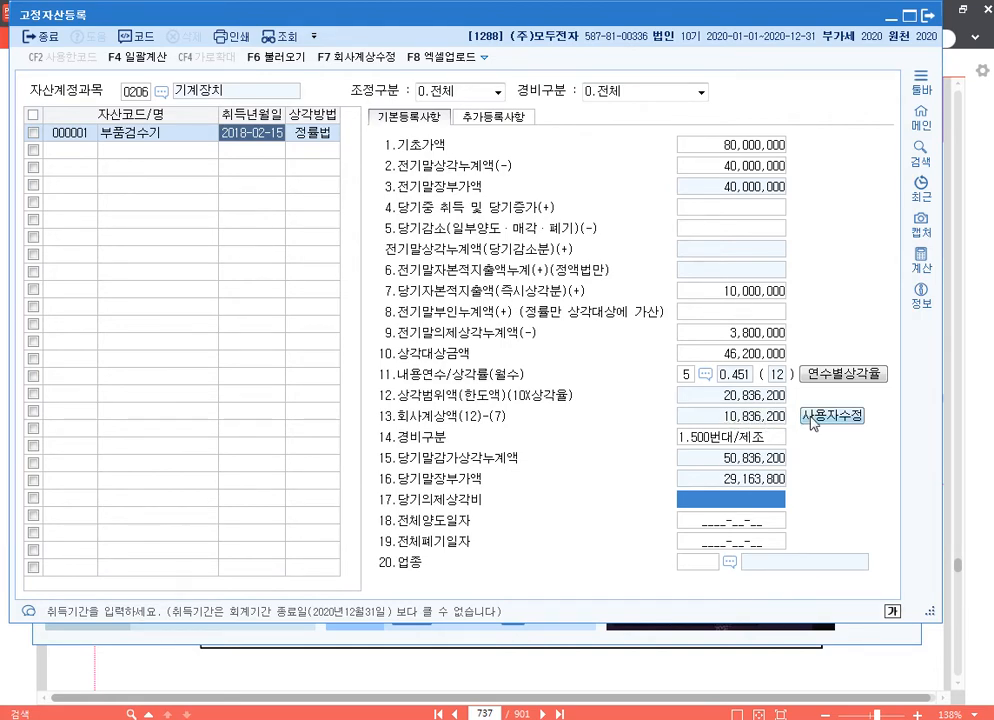
click(755, 420)
text(10000000)
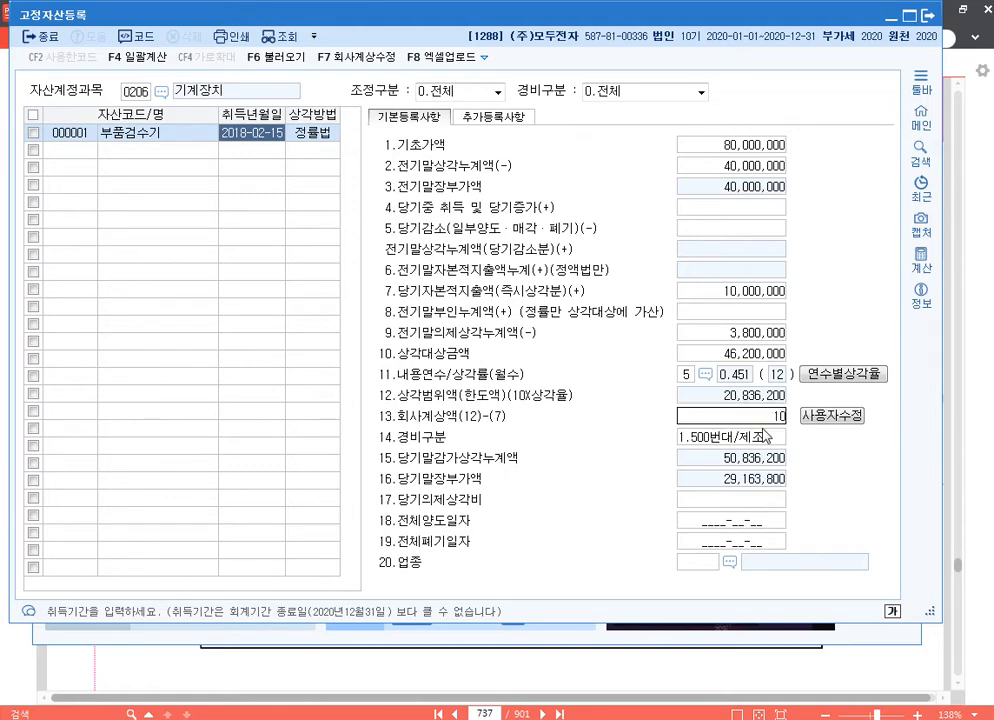
key(Return)
click(757, 422)
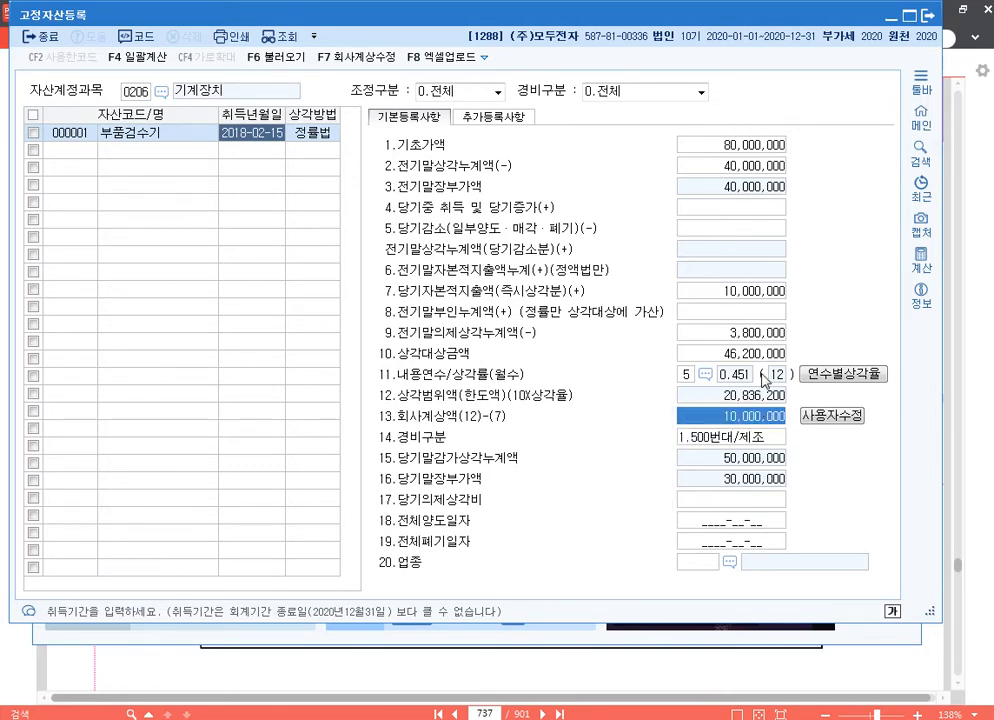
click(762, 420)
click(753, 500)
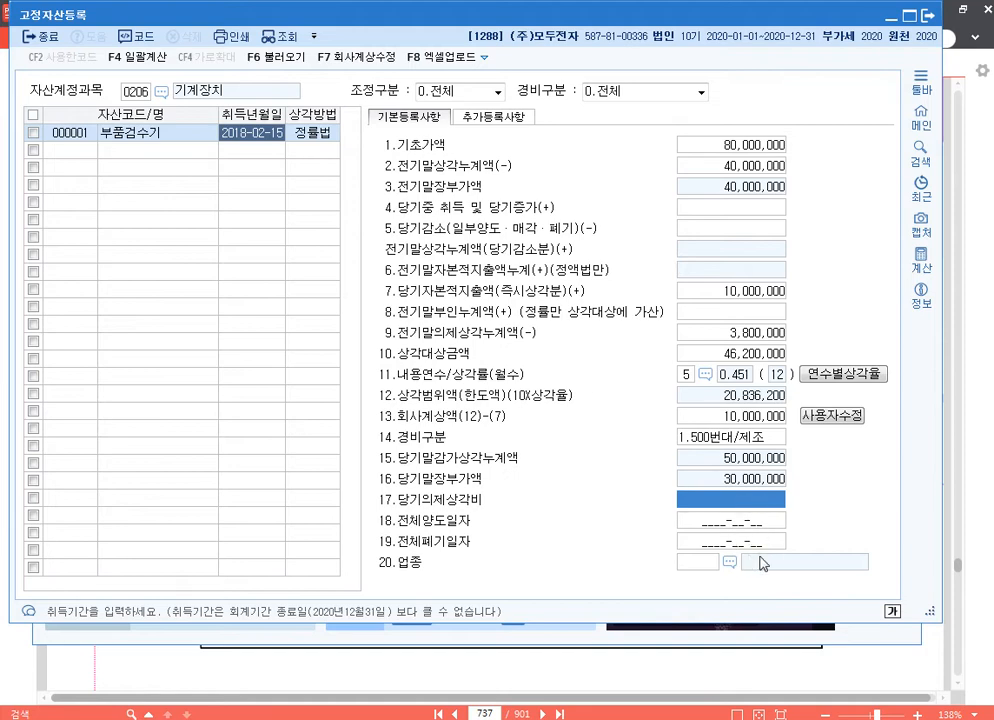
Step: Box the 기본등록사항 entries through 당기말장부가액 in red with the screen pen and clear the annotation
key(ctrl+F12)
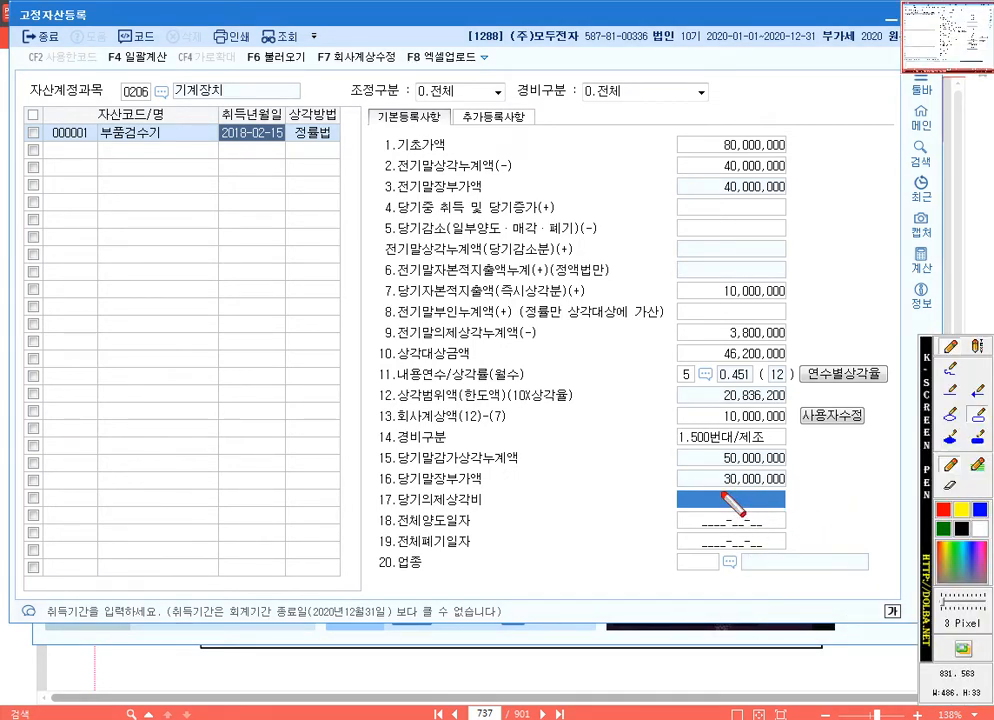
mouse_move(366, 104)
mouse_down()
mouse_move(282, 78)
mouse_move(395, 264)
mouse_move(638, 358)
mouse_move(829, 488)
mouse_move(890, 487)
mouse_up()
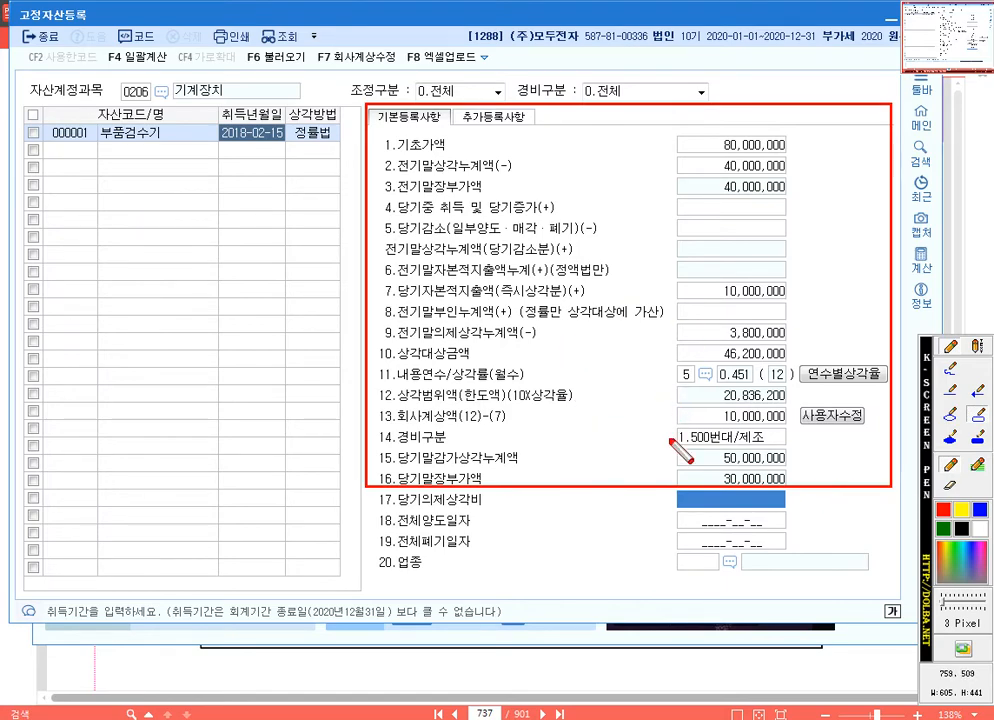
key(Escape)
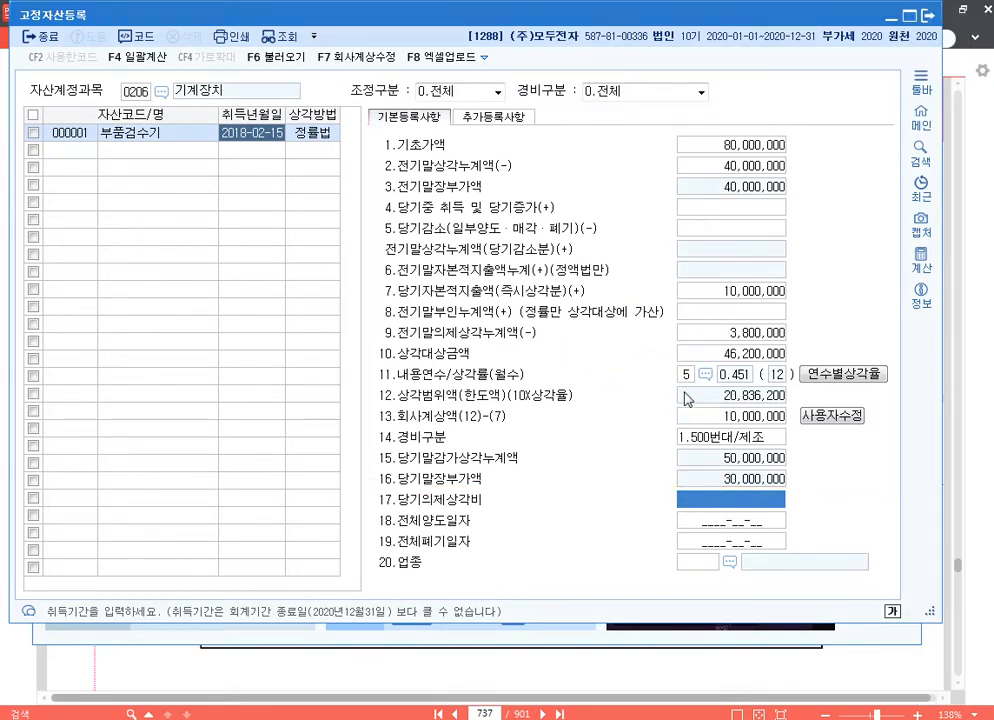
Step: Open 미상각자산감가상각조정명세서 and load the registered fixed-asset data into it
key(Escape)
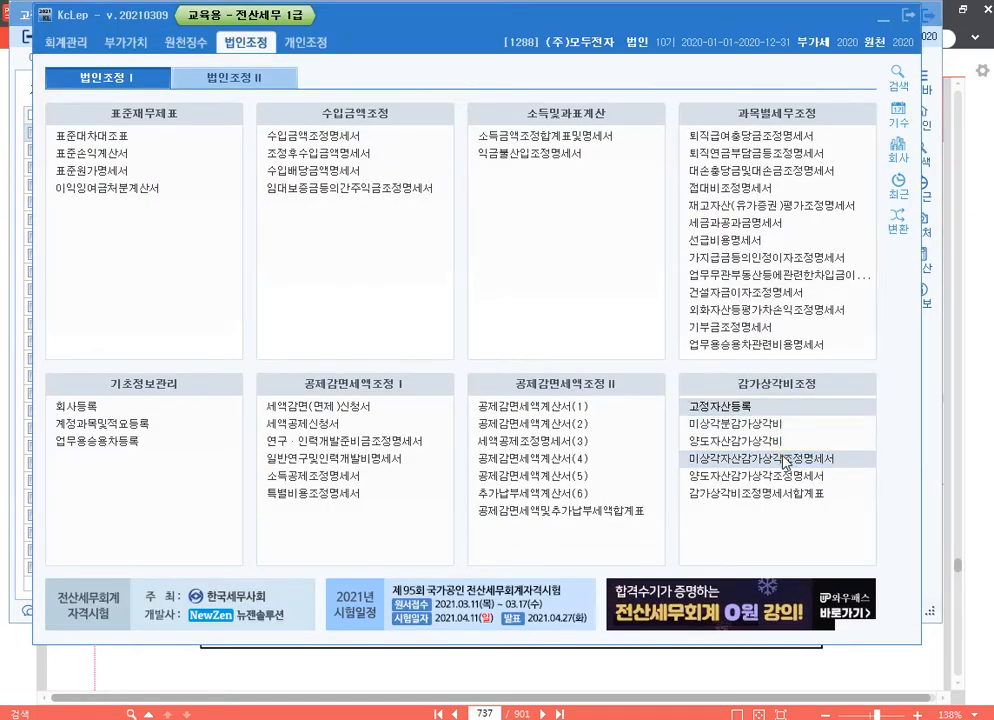
click(770, 458)
click(448, 59)
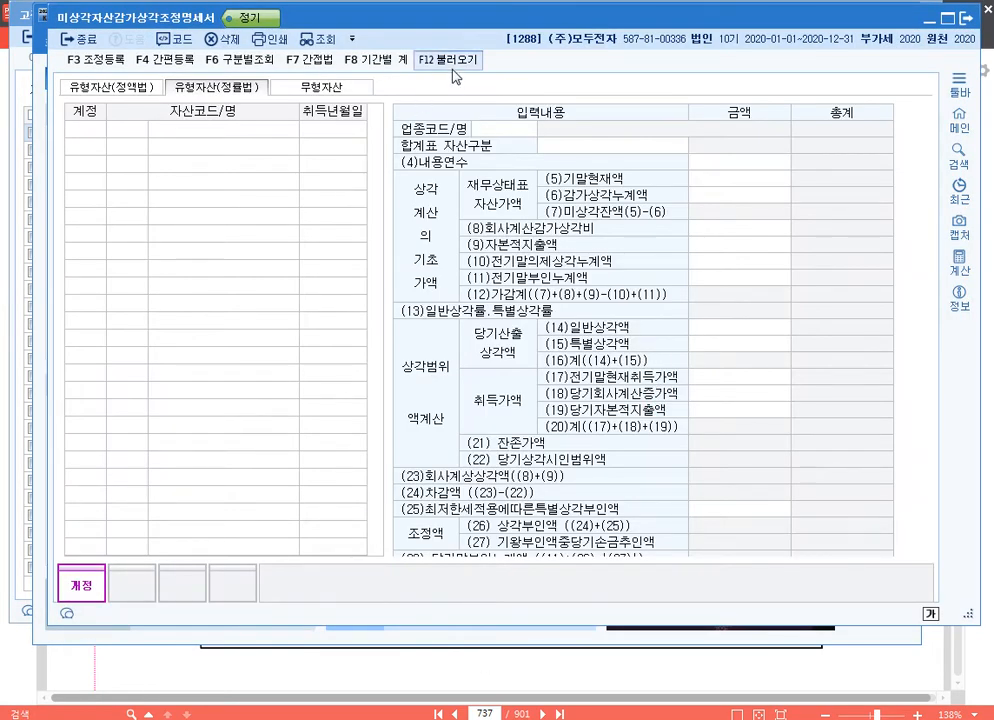
click(574, 355)
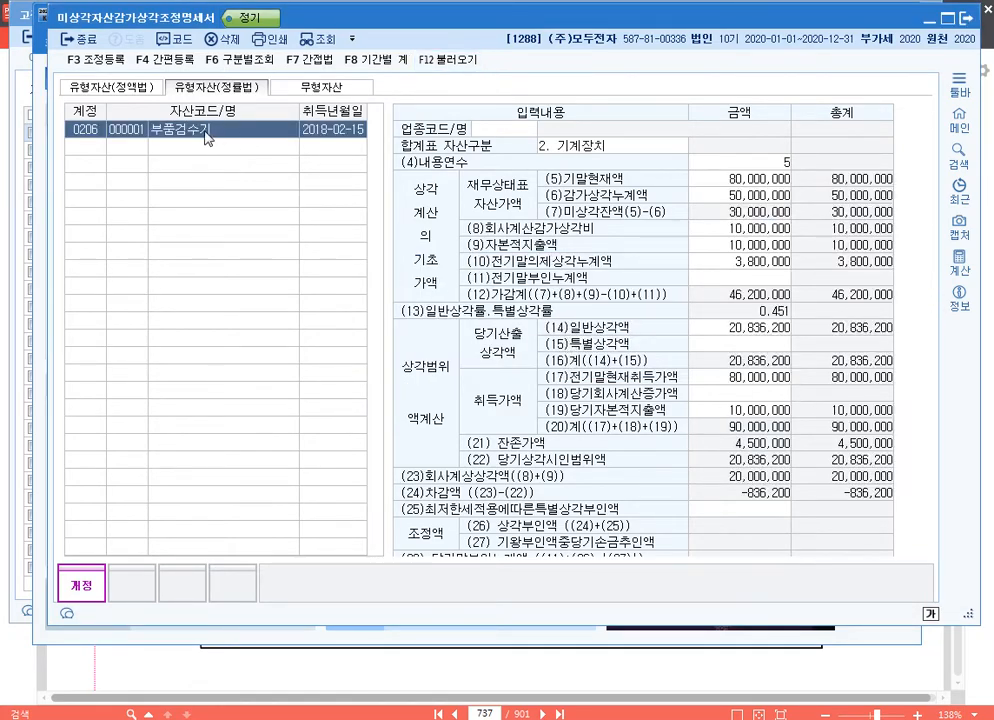
Step: Box the 당기상각시인범위액 and 회사계상상각액 rows of 부품검수기 in red with the screen pen and clear the annotation
click(739, 508)
scroll(795, 500, down, 3)
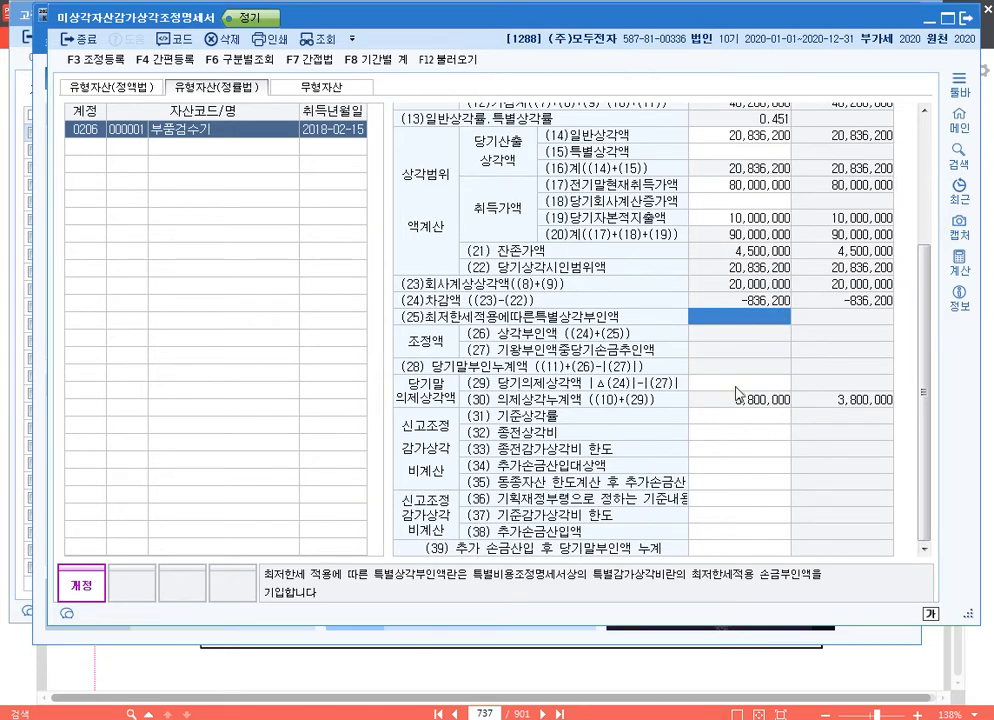
key(F9)
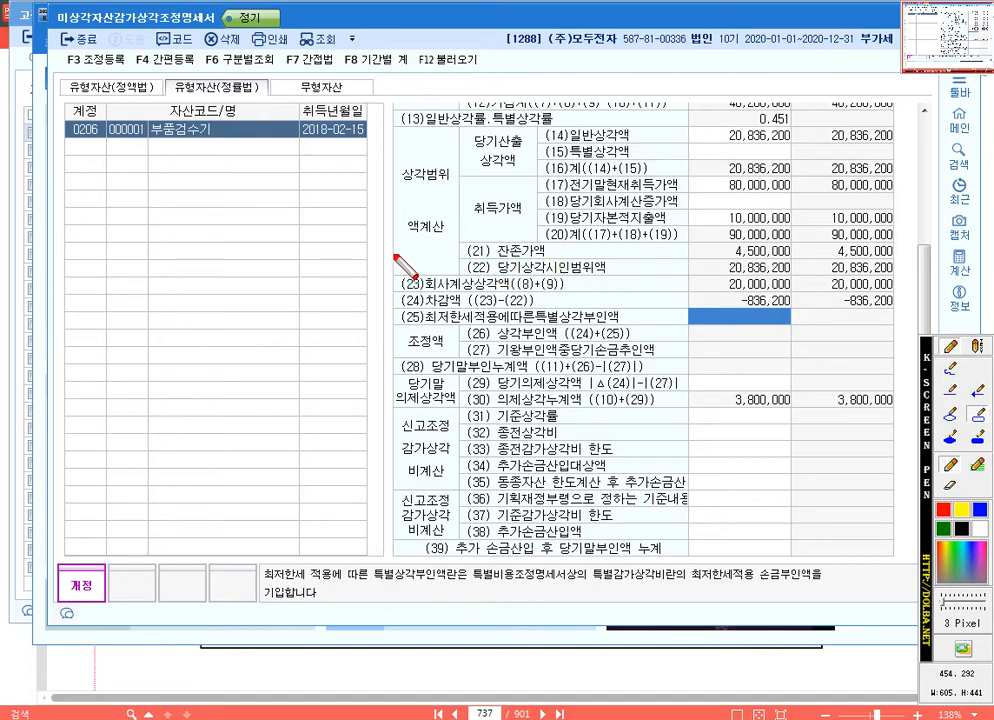
drag(392, 257, 795, 295)
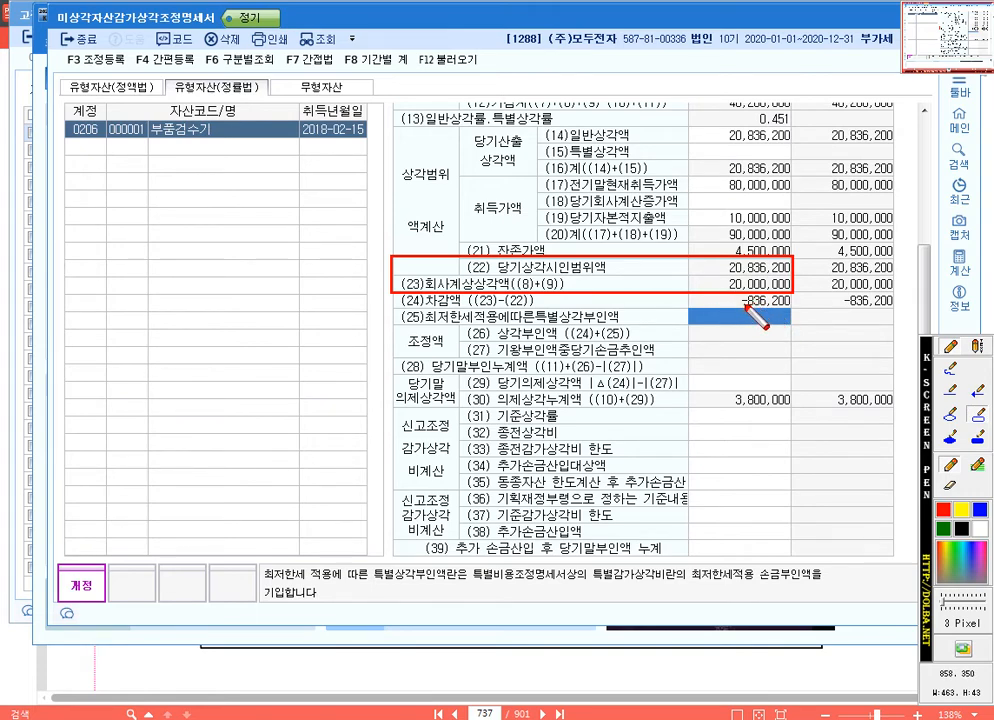
key(Escape)
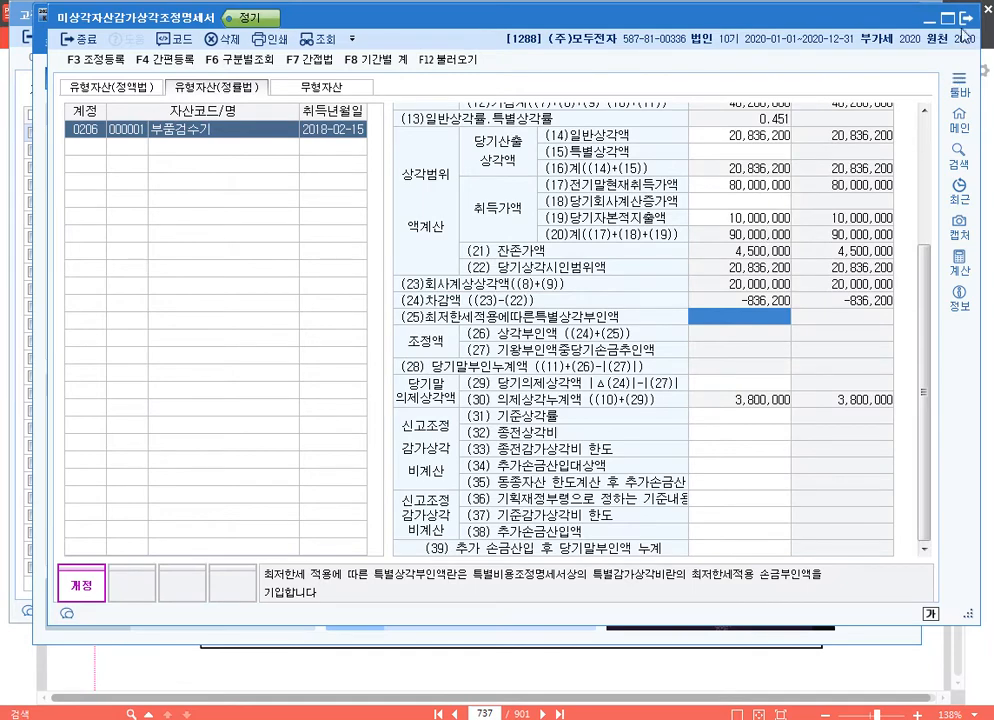
Step: Return to 고정자산등록 and enter 836,200 as 부품검수기's 당기의제상각비
key(Escape)
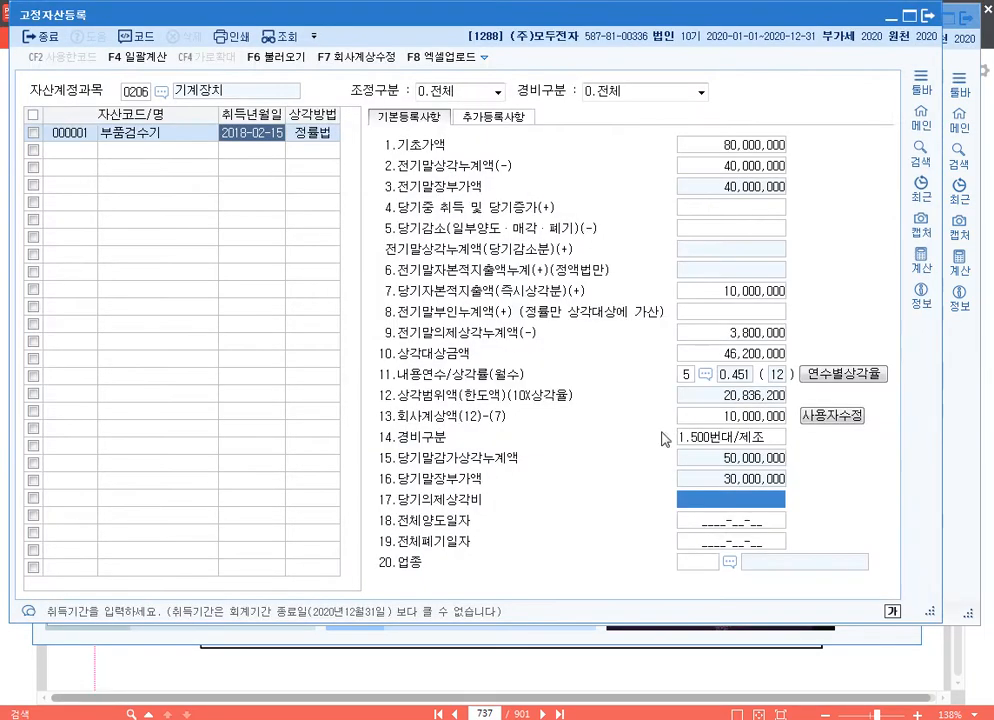
text(836200)
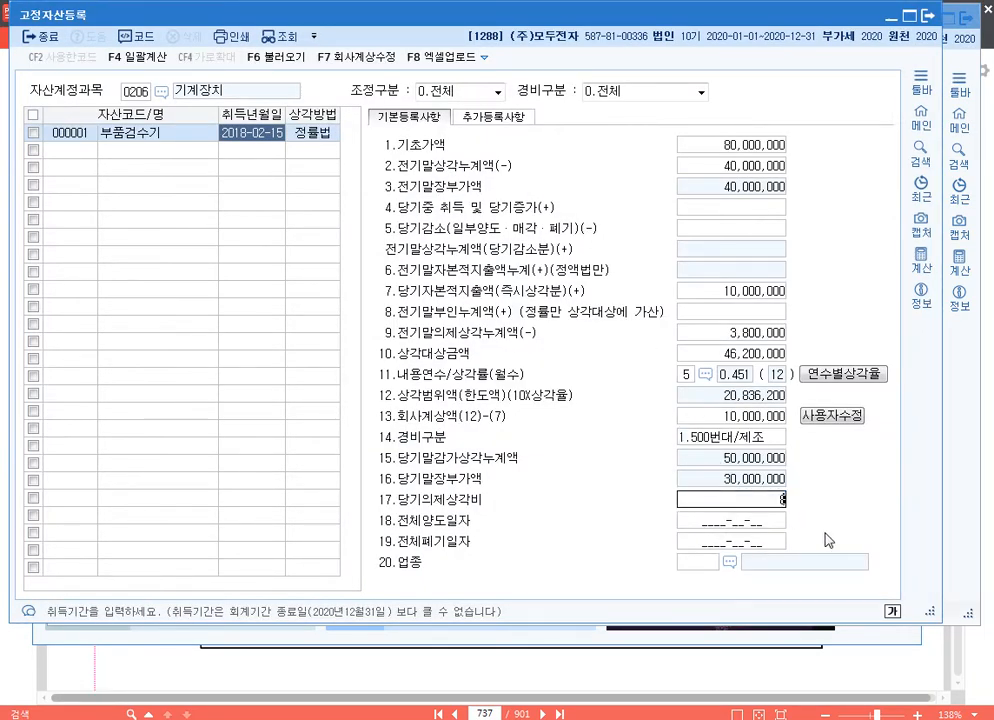
key(Return)
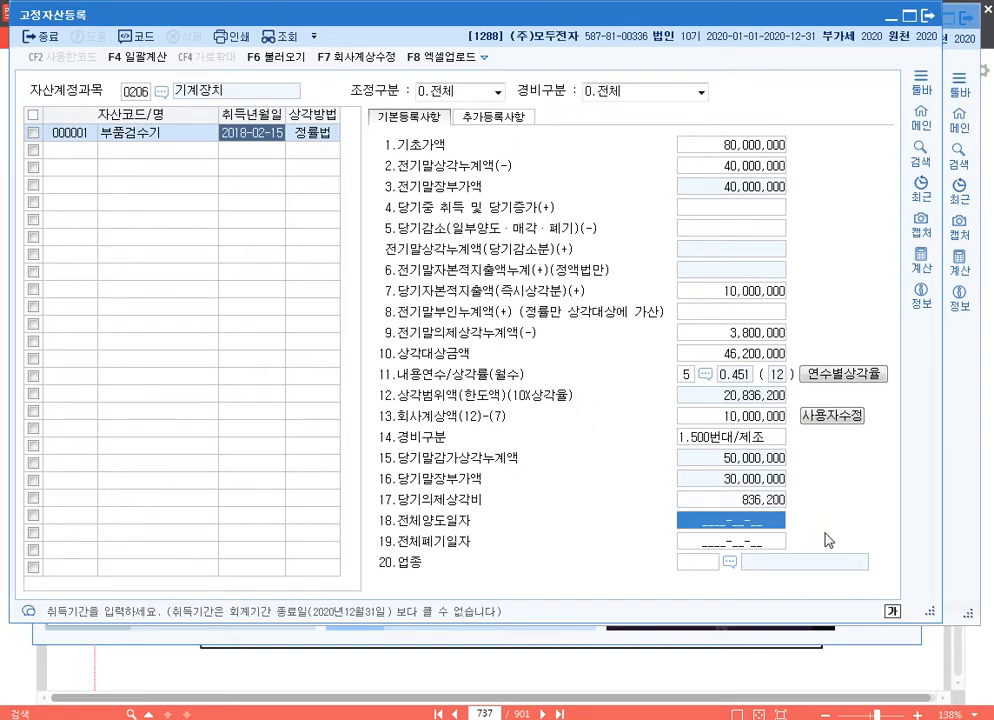
key(Up)
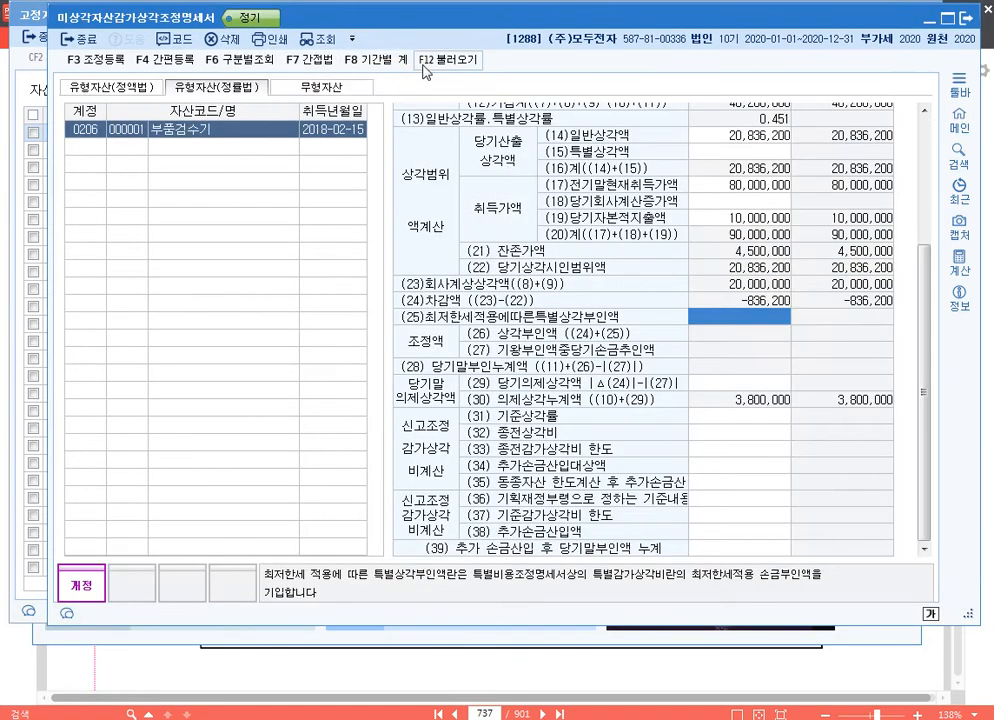
Step: Reload the fixed-asset data into 미상각자산감가상각조정명세서, replacing the existing content, and select the (29) 당기의제상각액 amount
click(447, 59)
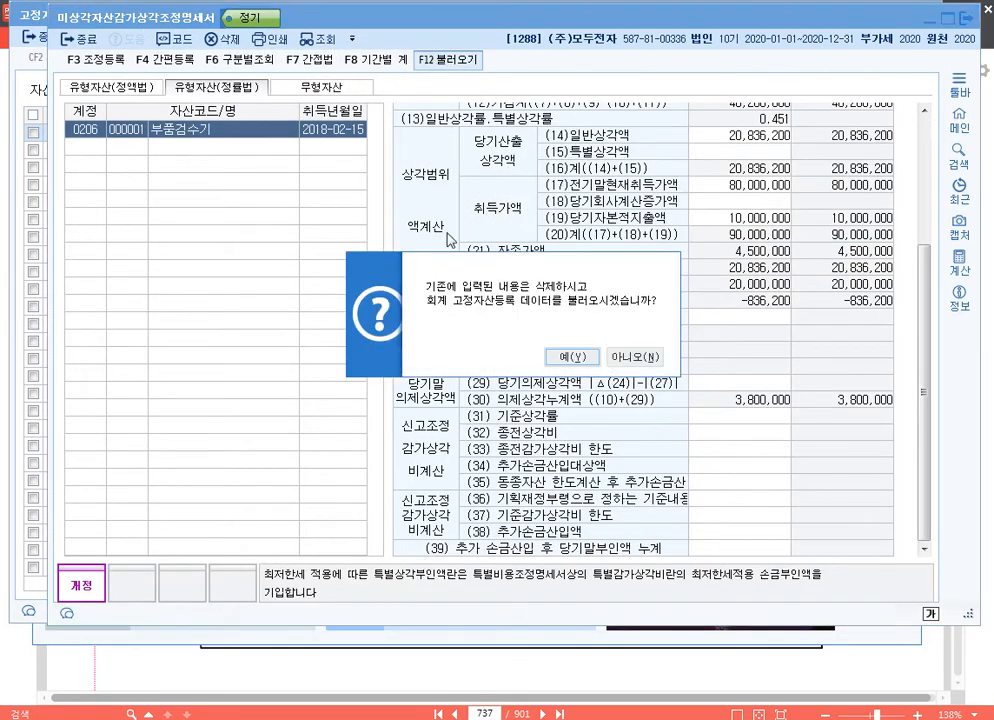
click(569, 357)
click(735, 380)
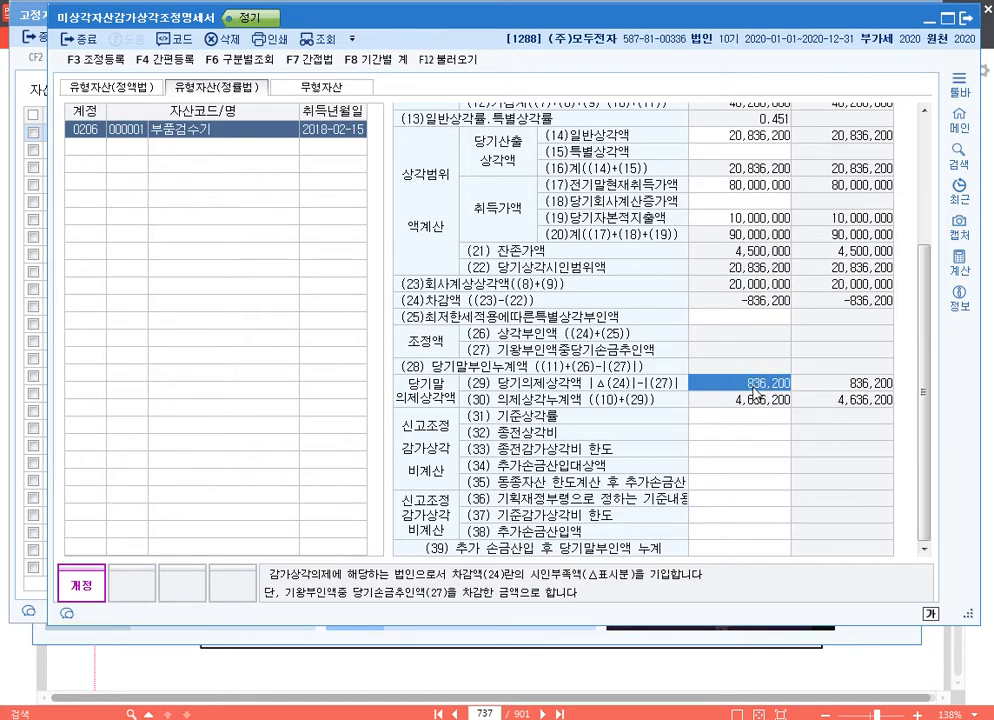
Step: Box rows (14) to (27) in red and rows (22) to (24) in blue with the screen pen, and clear the annotations
key(ctrl+F2)
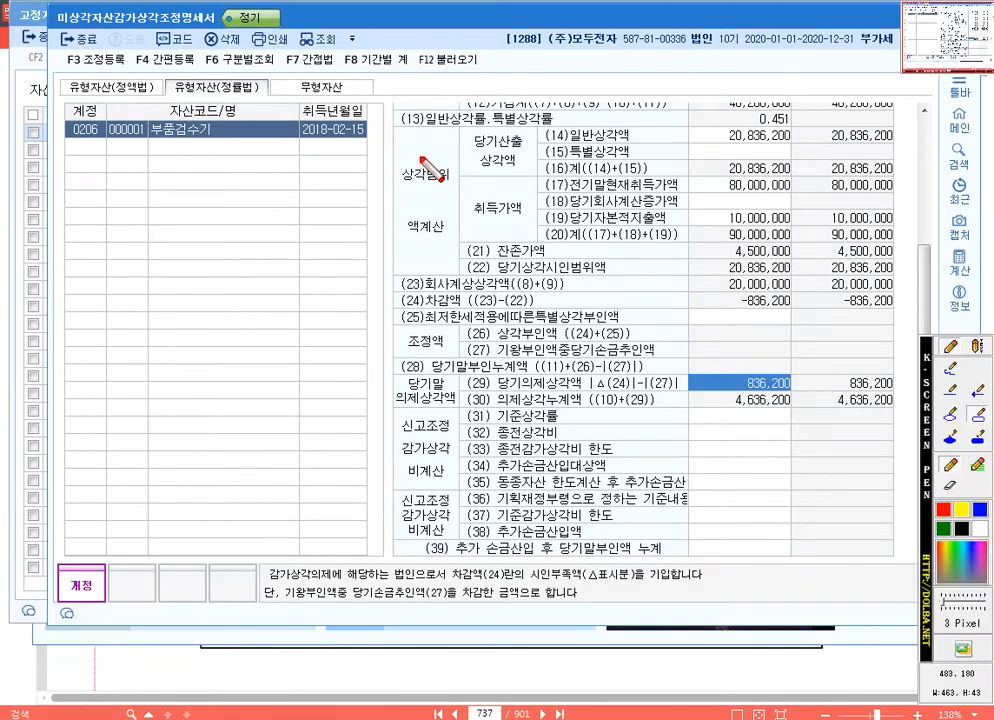
mouse_move(740, 341)
mouse_down()
mouse_move(803, 340)
mouse_move(800, 360)
mouse_up()
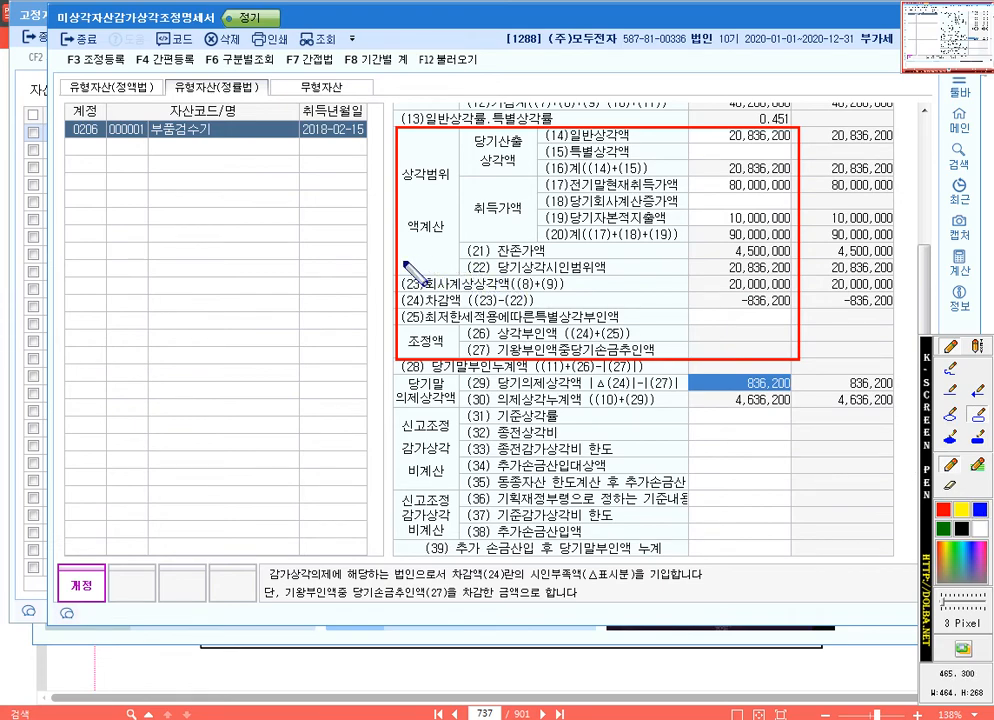
drag(396, 259, 806, 316)
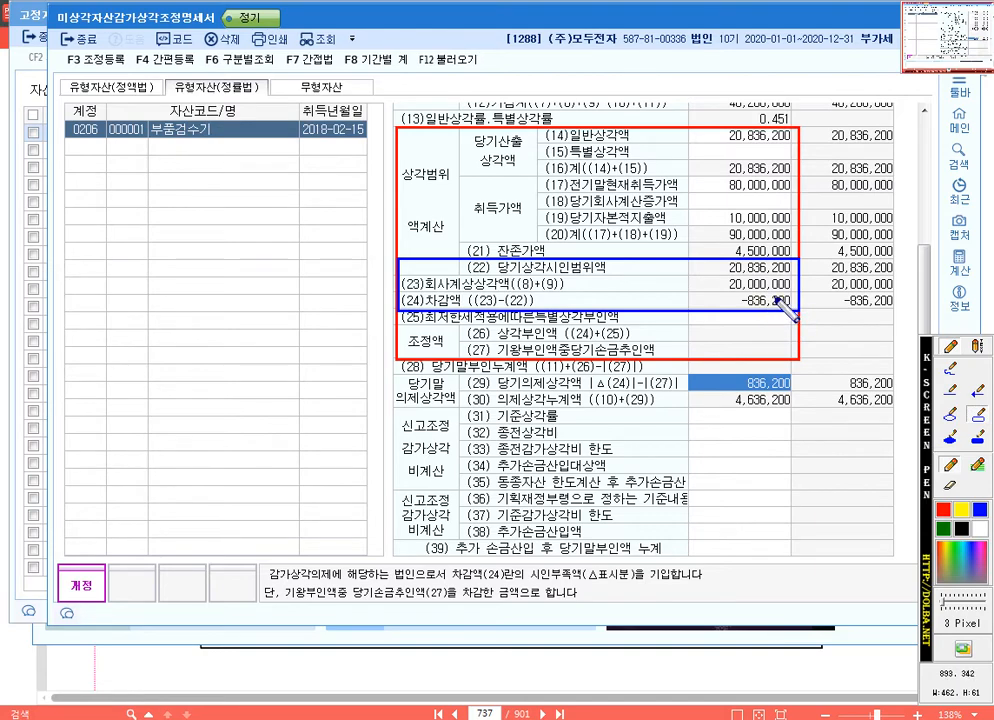
key(Escape)
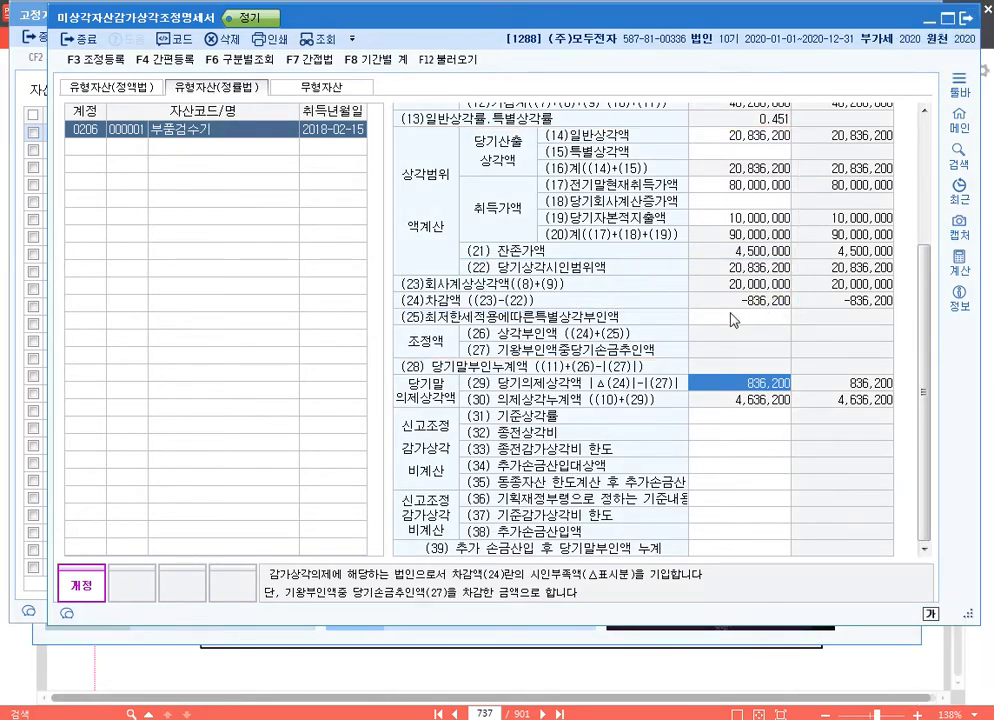
Step: Register 감가상각비(기계장치) of 836,200 as a 손금산입 및 익금불산입 adjustment with 유보발생 as its 소득처분
key(F3)
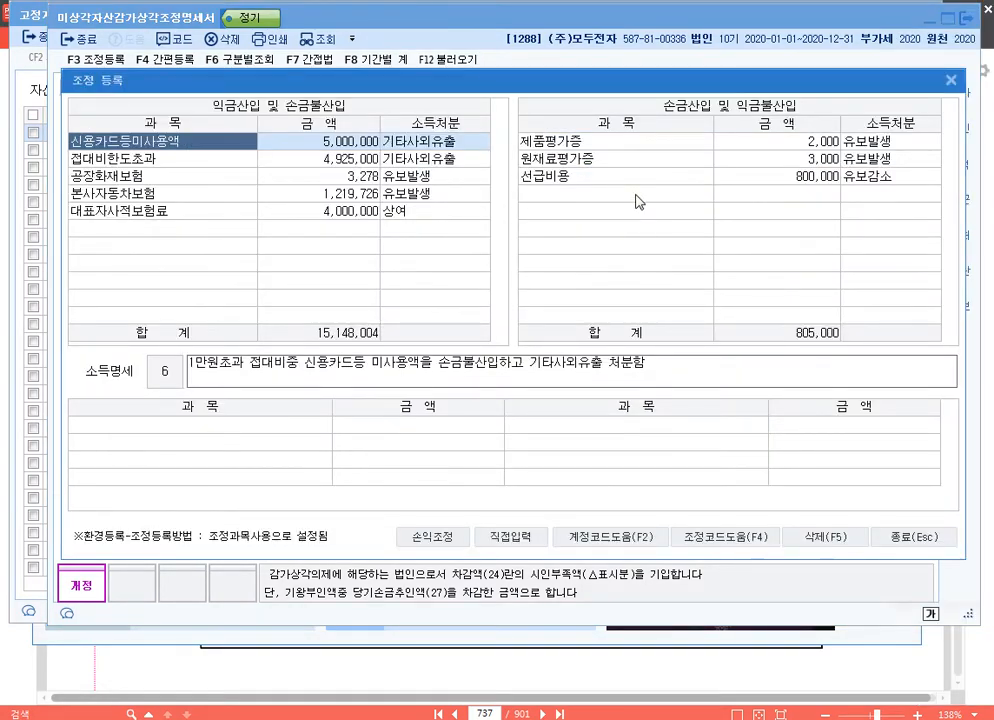
click(568, 193)
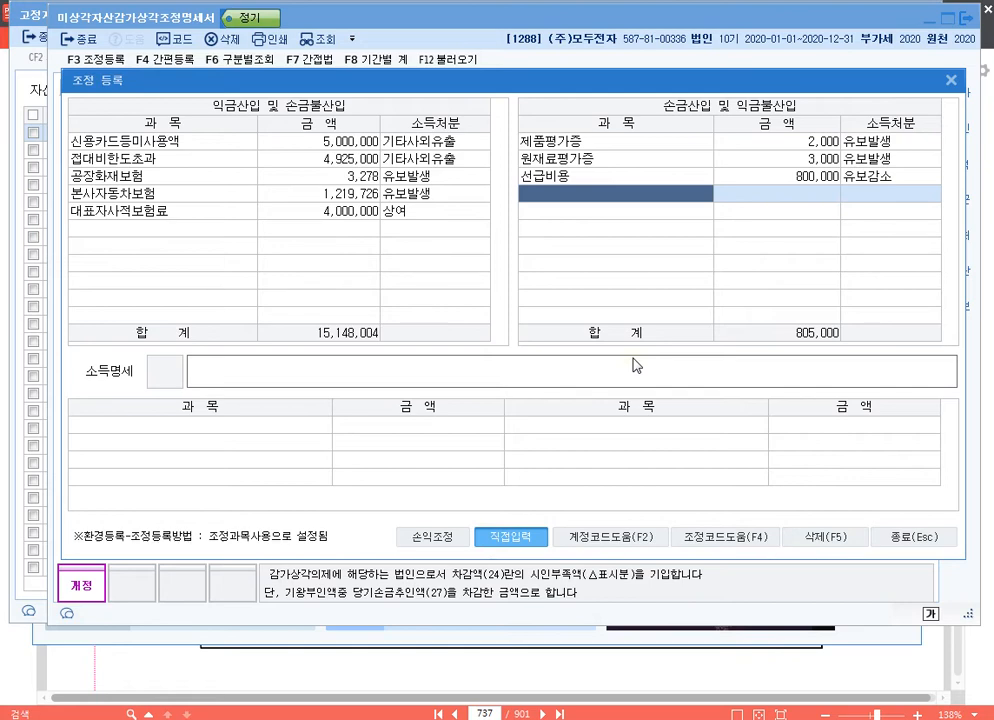
text(길가상각비()
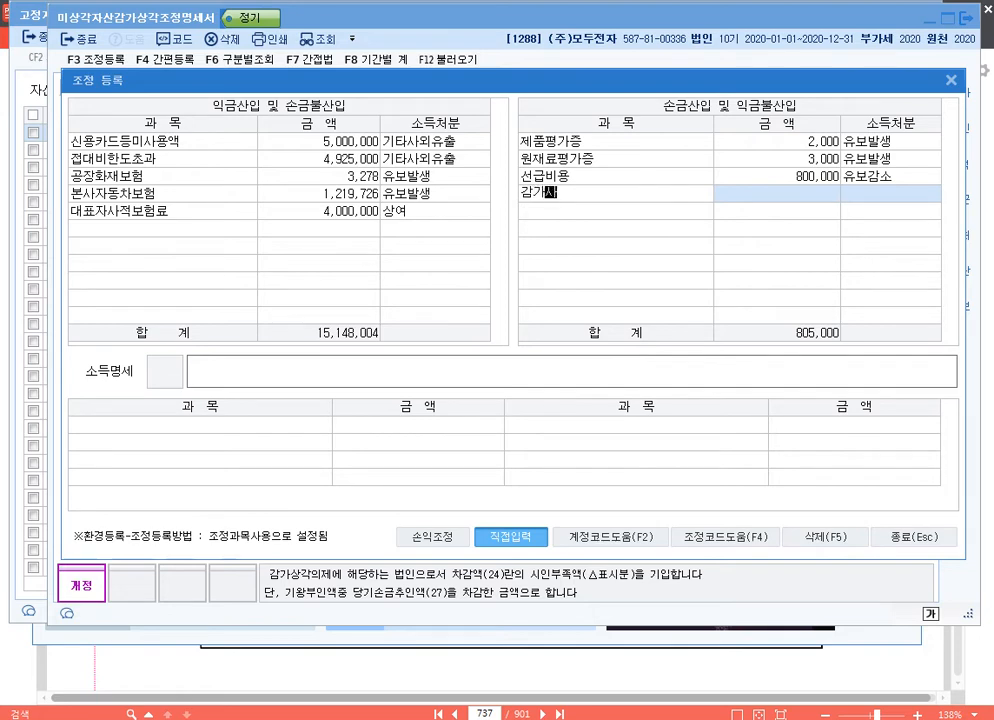
text(기계장치))
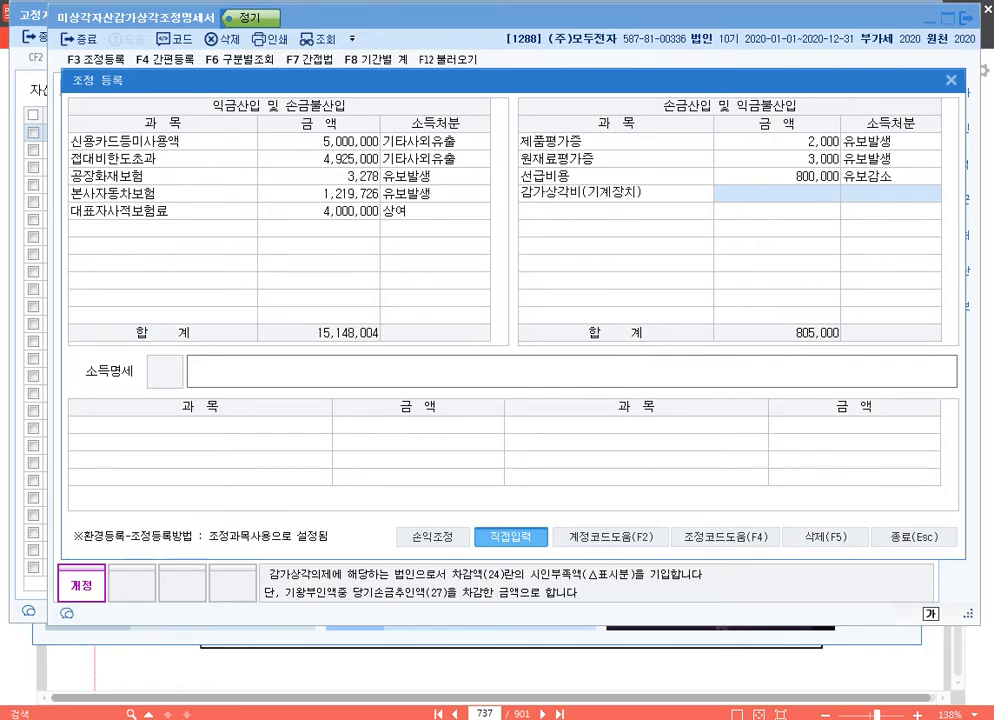
key(Return)
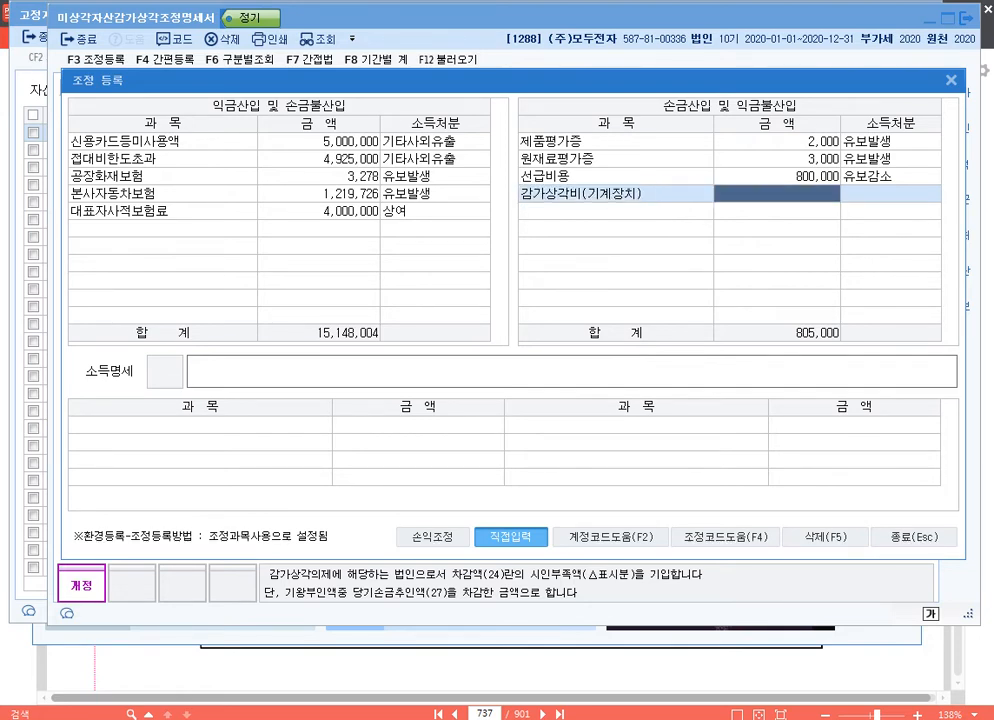
text(83,6)
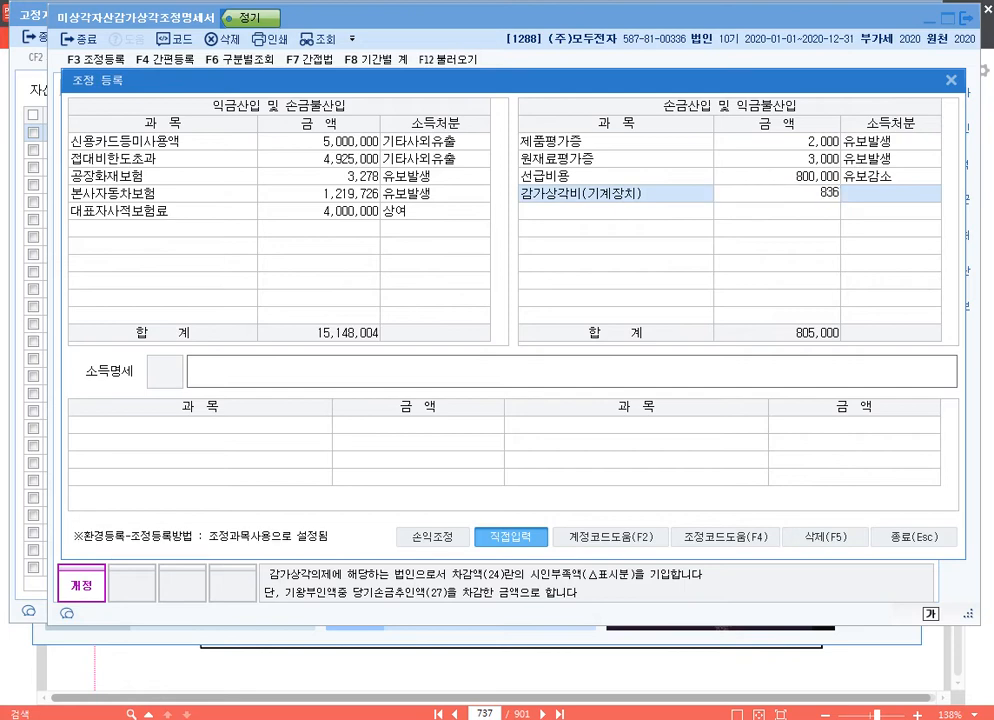
text(200)
key(Return)
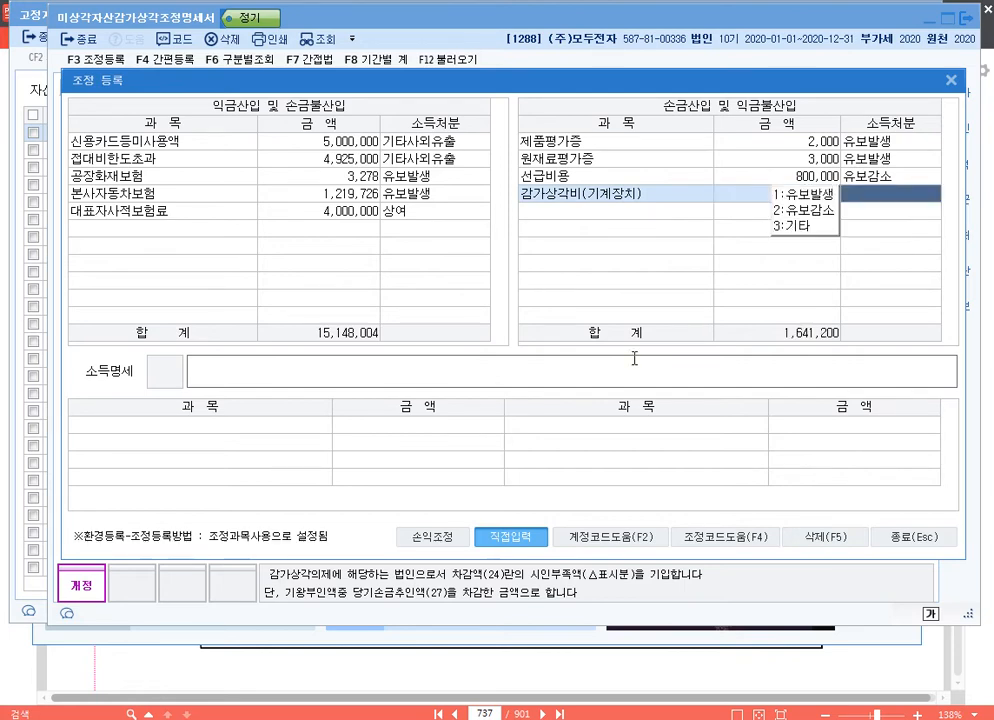
text(1)
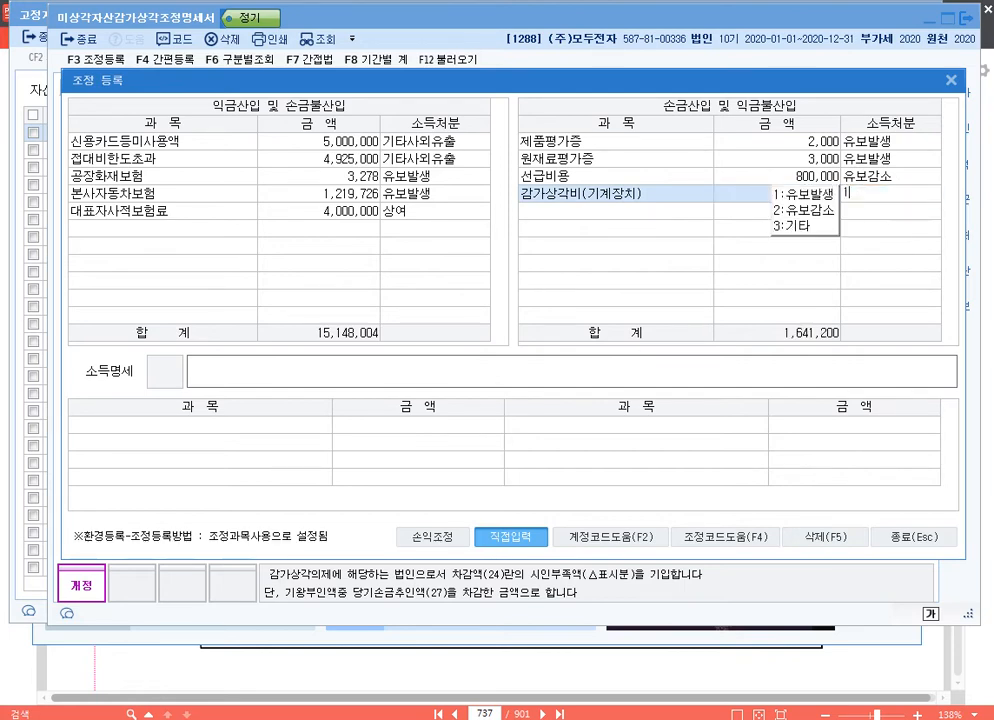
key(Return)
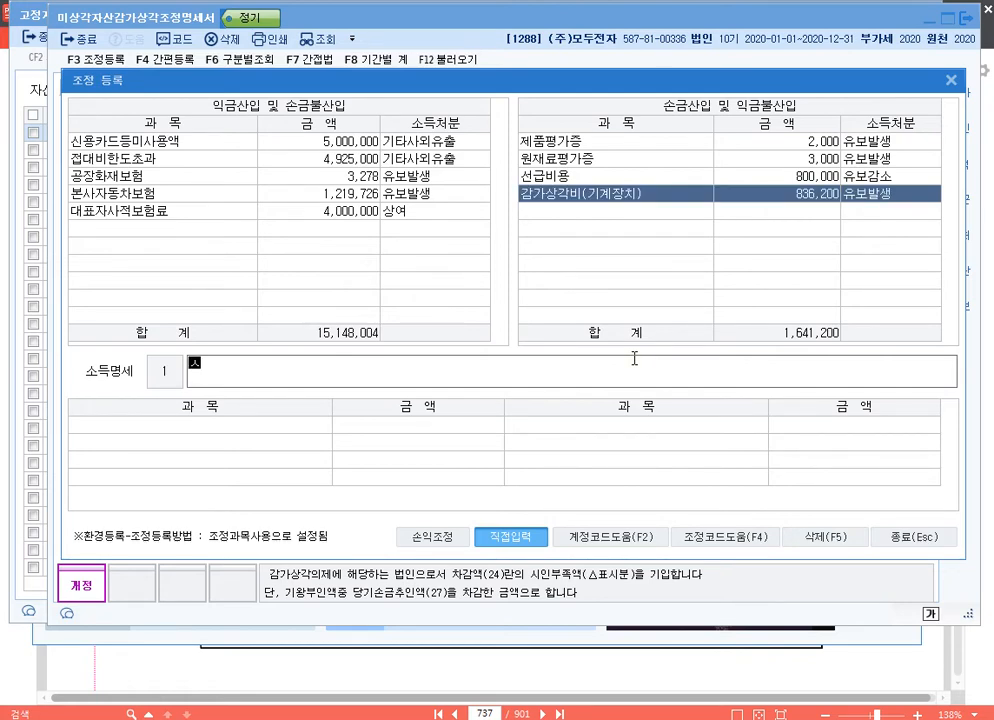
Step: Enter the 소득명세 text "손금산입 감가상각비(기계장치) 유보" for the machine depreciation adjustment and close 조정 등록
text(손금산입 김ㄱ)
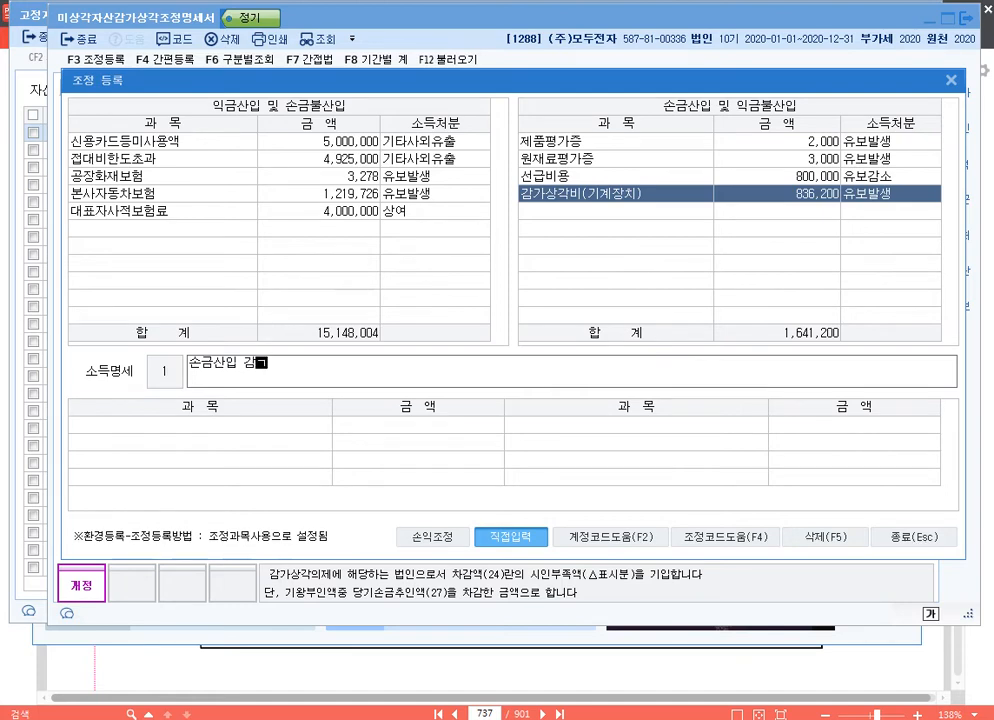
text(가상각비(기)
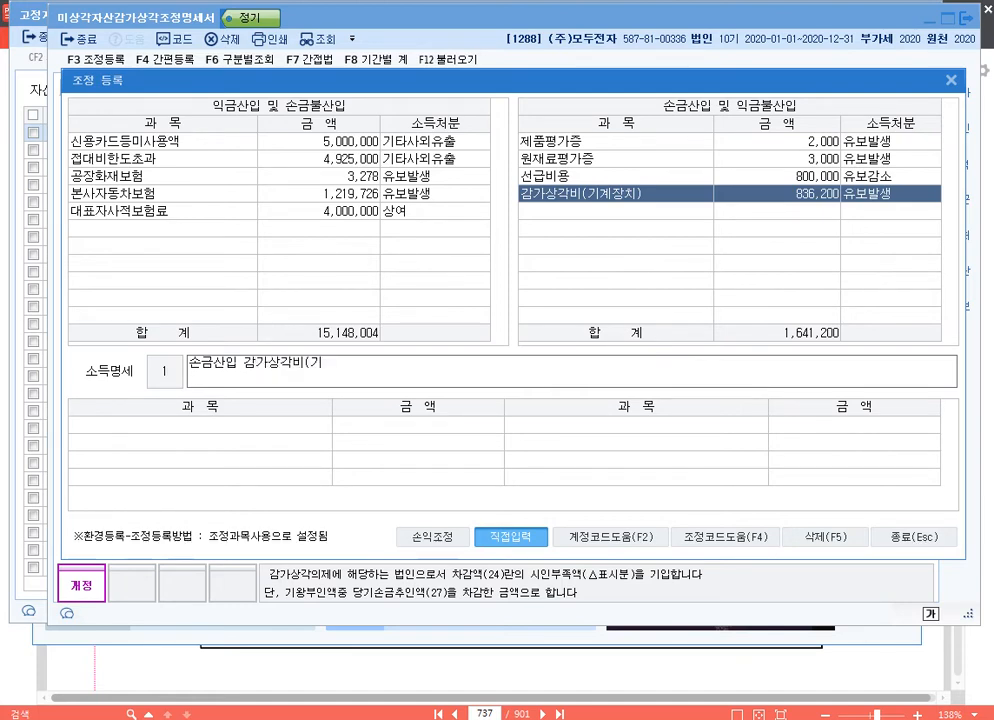
text(계장치) 유보)
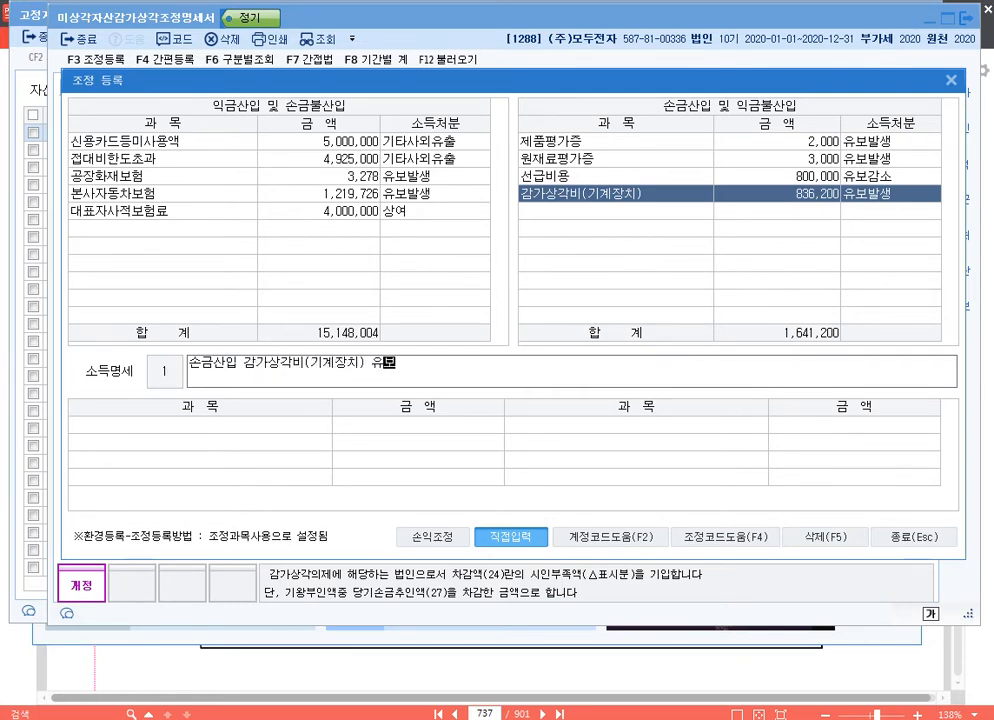
key(Return)
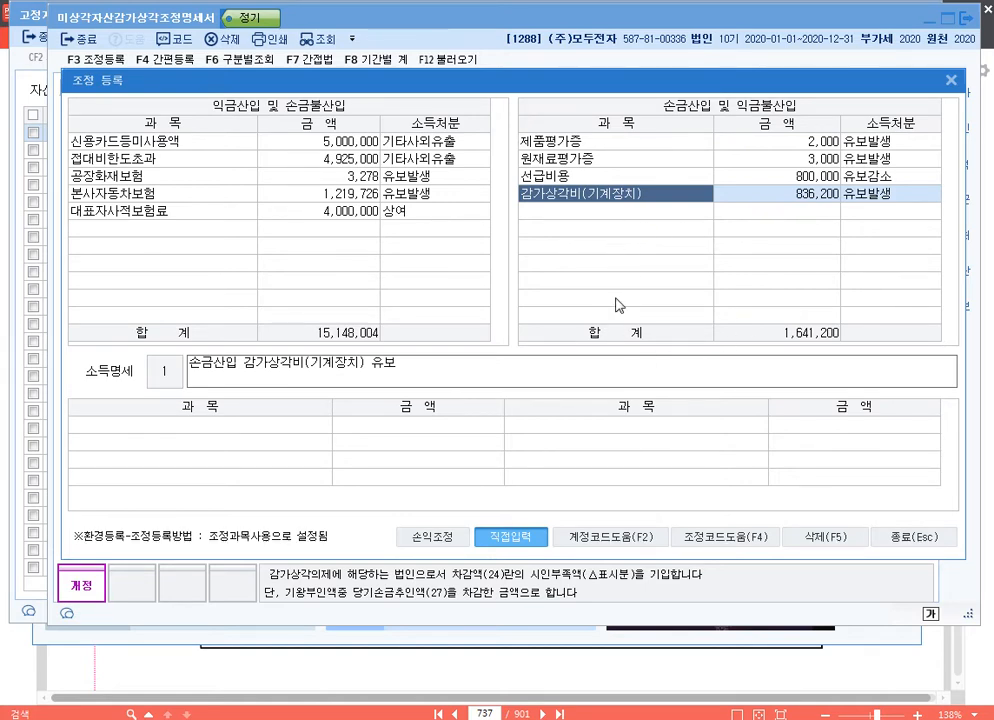
click(925, 540)
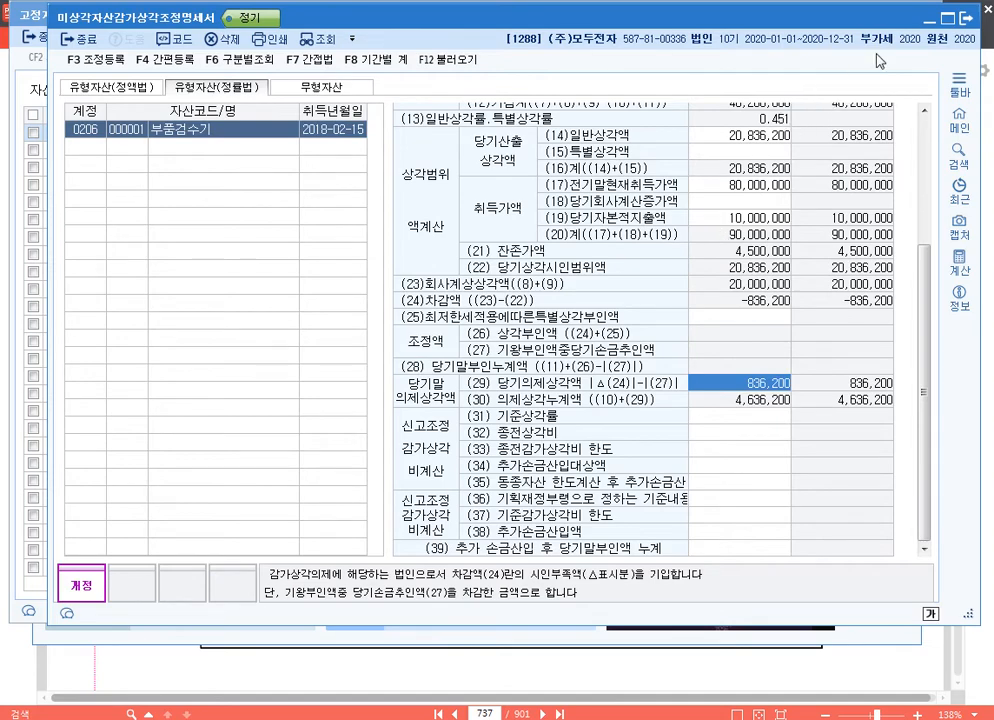
Step: Close 미상각자산감가상각조정명세서 and 고정자산등록, and change the company to 9200 (주)미래산업
key(Escape)
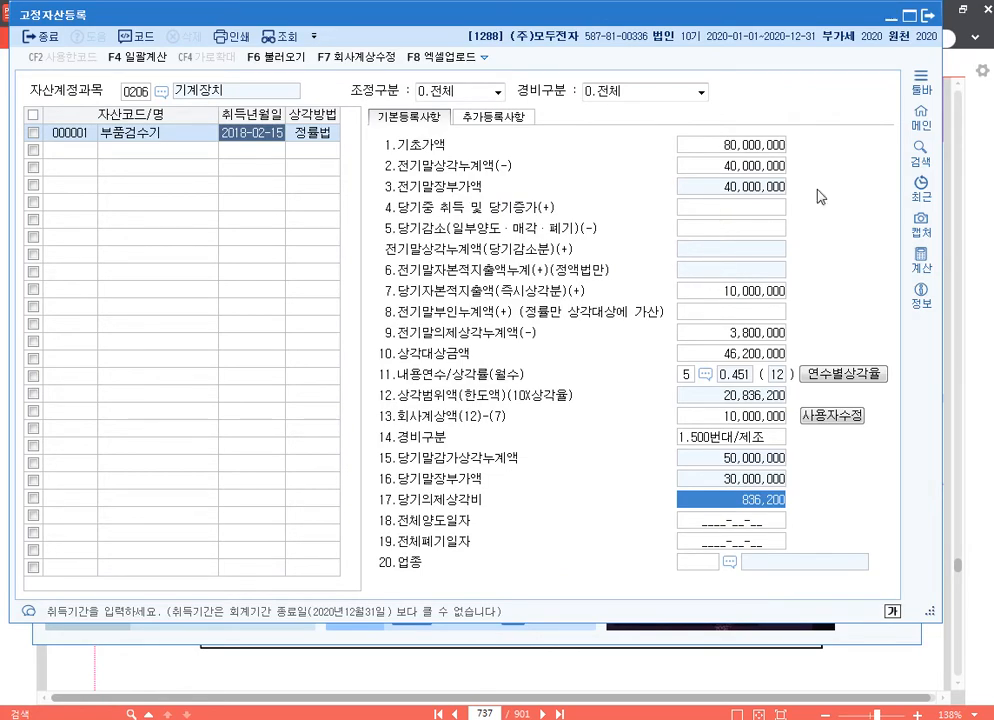
click(928, 15)
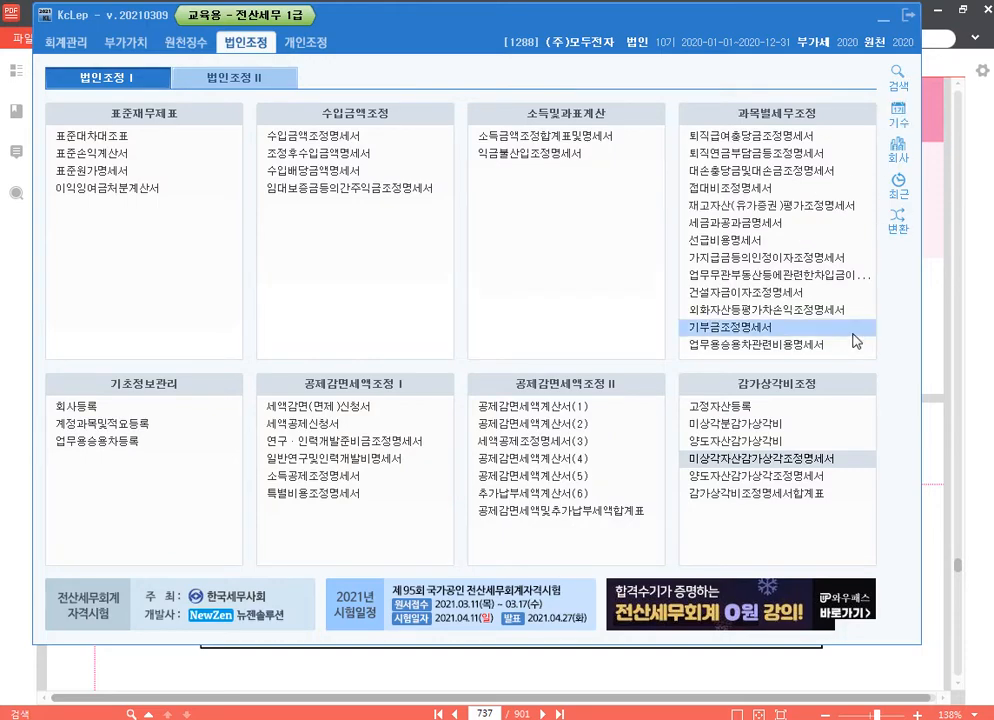
click(897, 155)
text(9200)
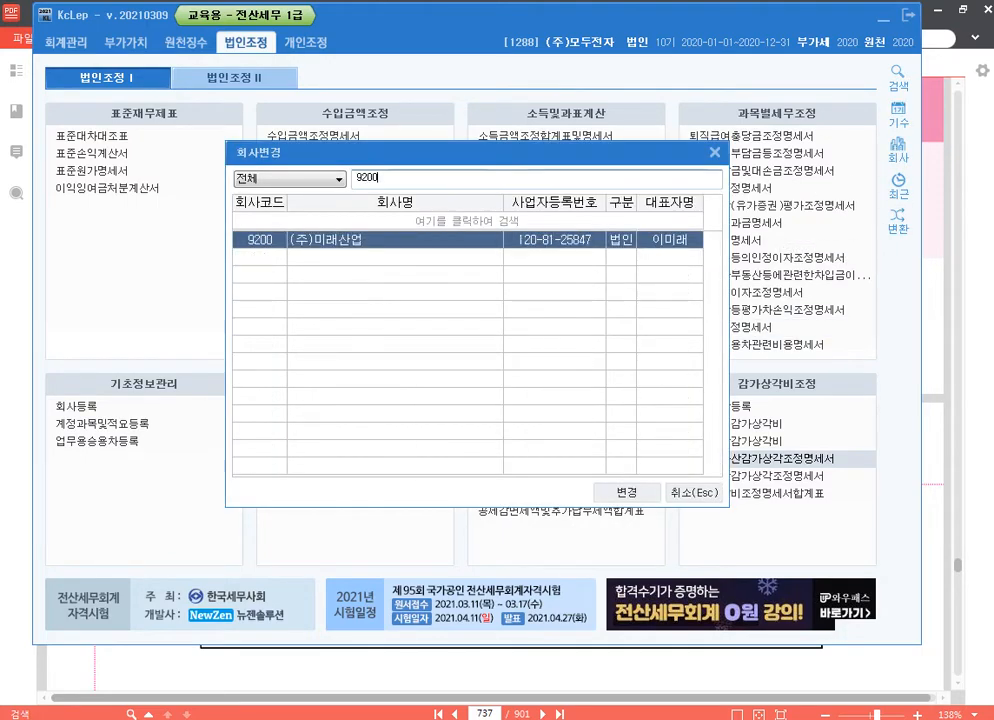
key(Return)
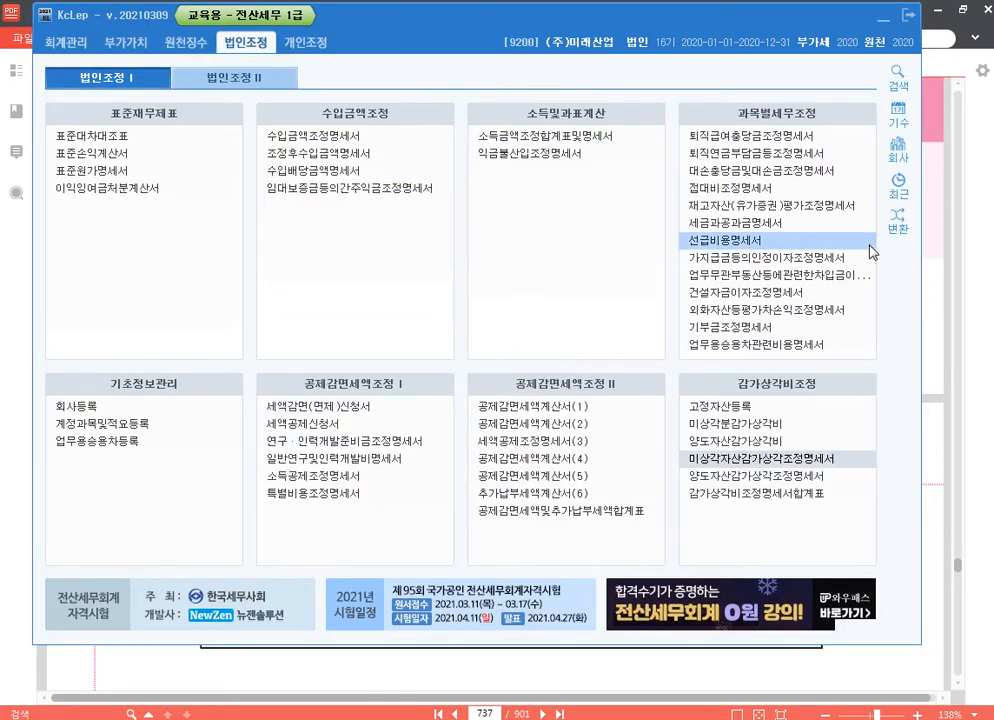
click(978, 221)
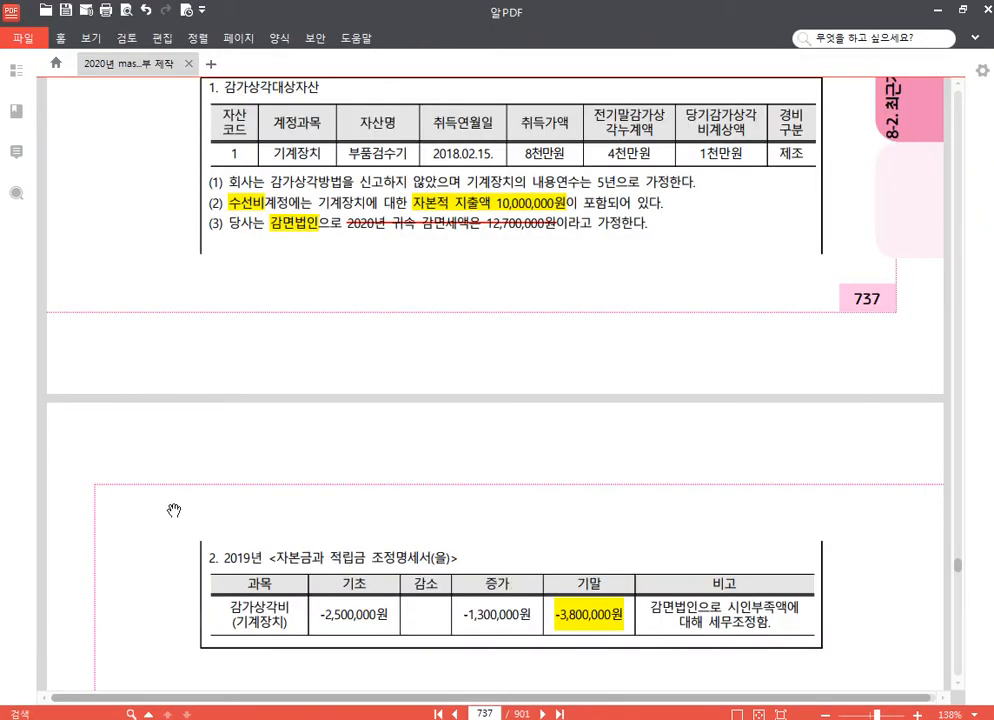
key(alt+Tab)
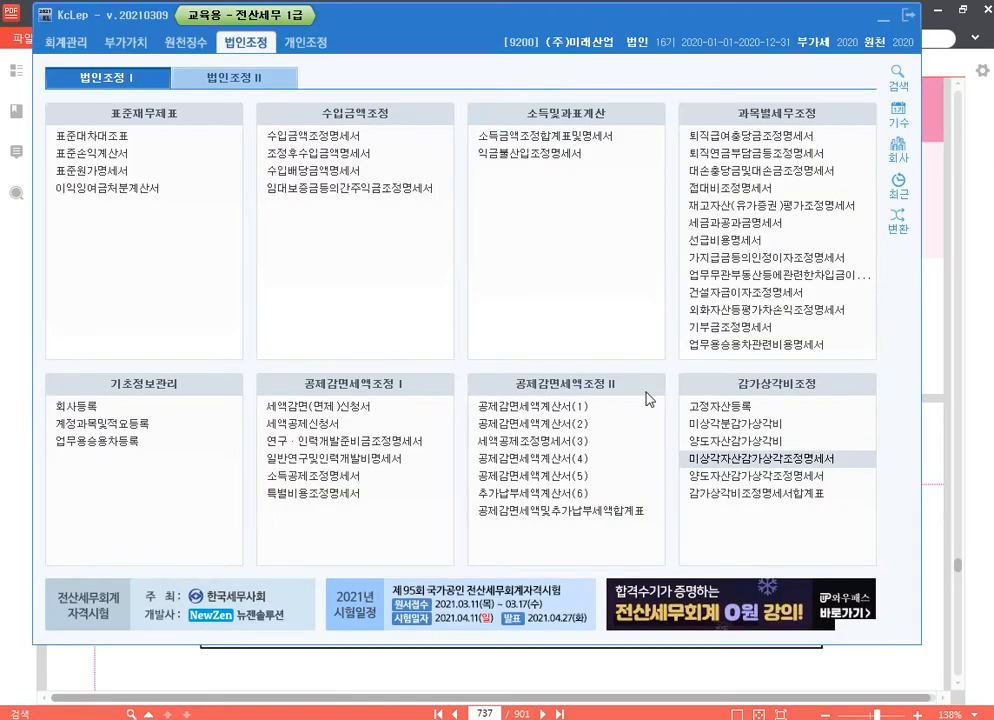
click(788, 312)
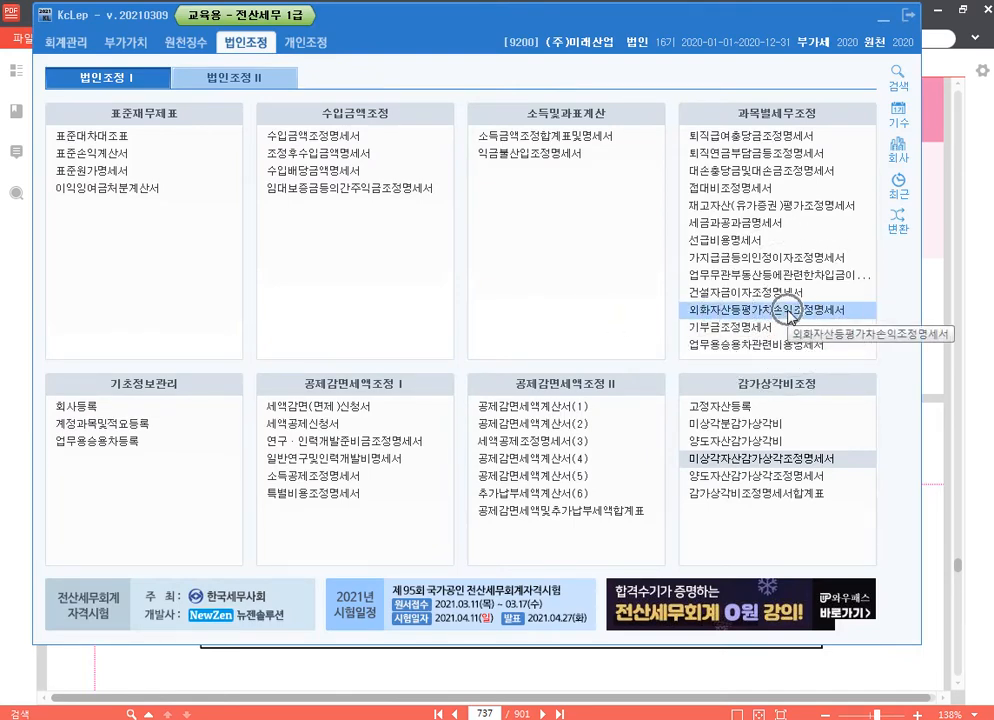
click(738, 408)
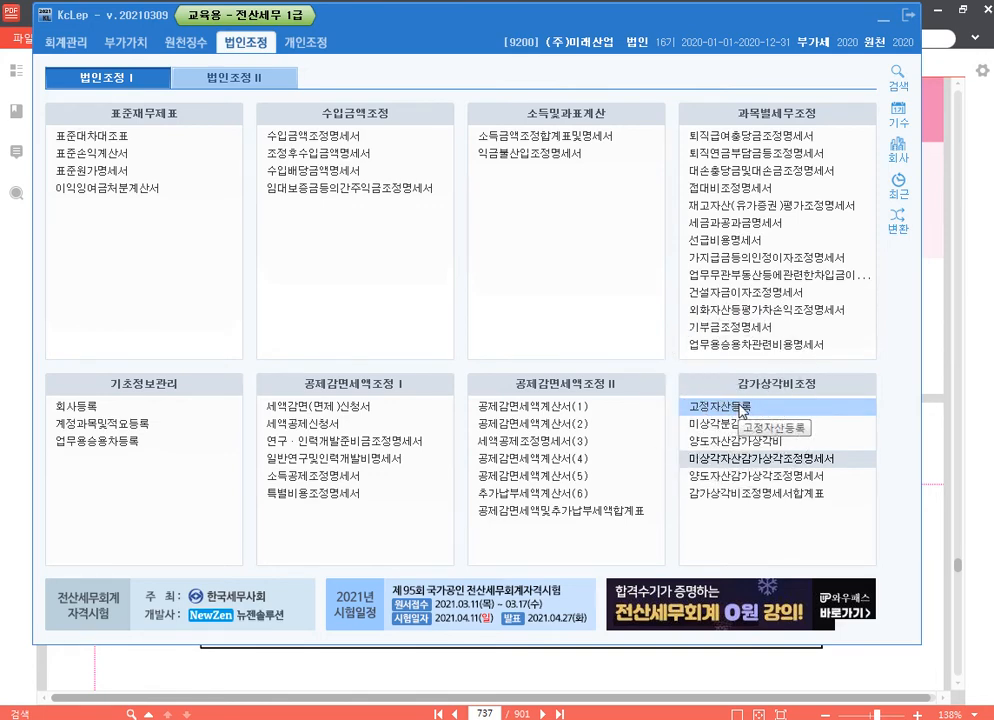
click(765, 332)
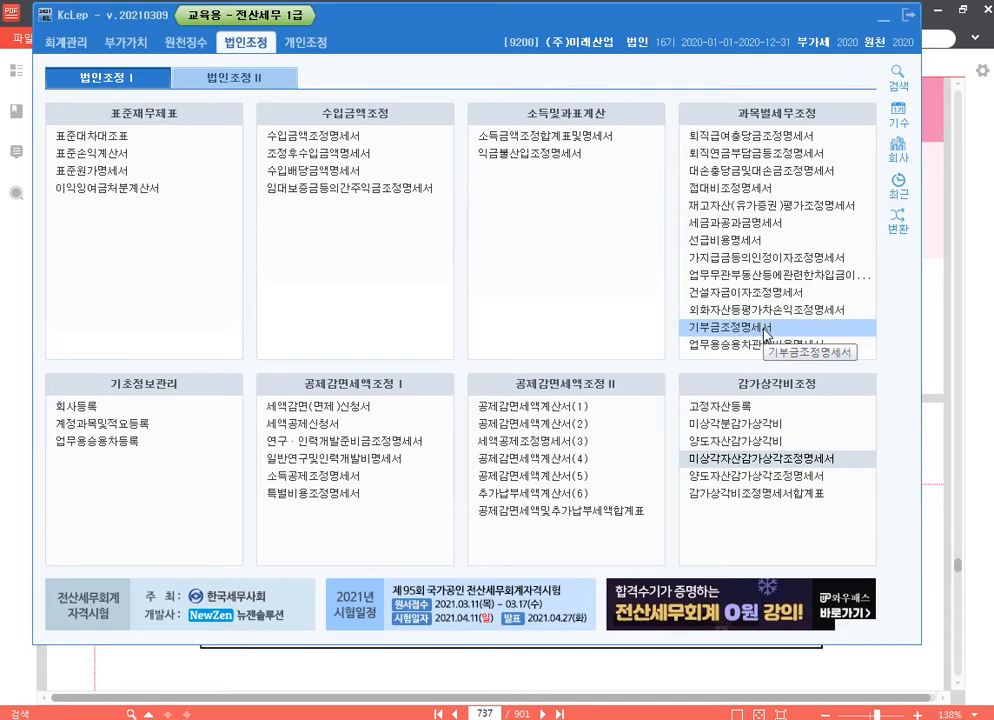
key(ctrl)
key(ctrl)
key(ctrl)
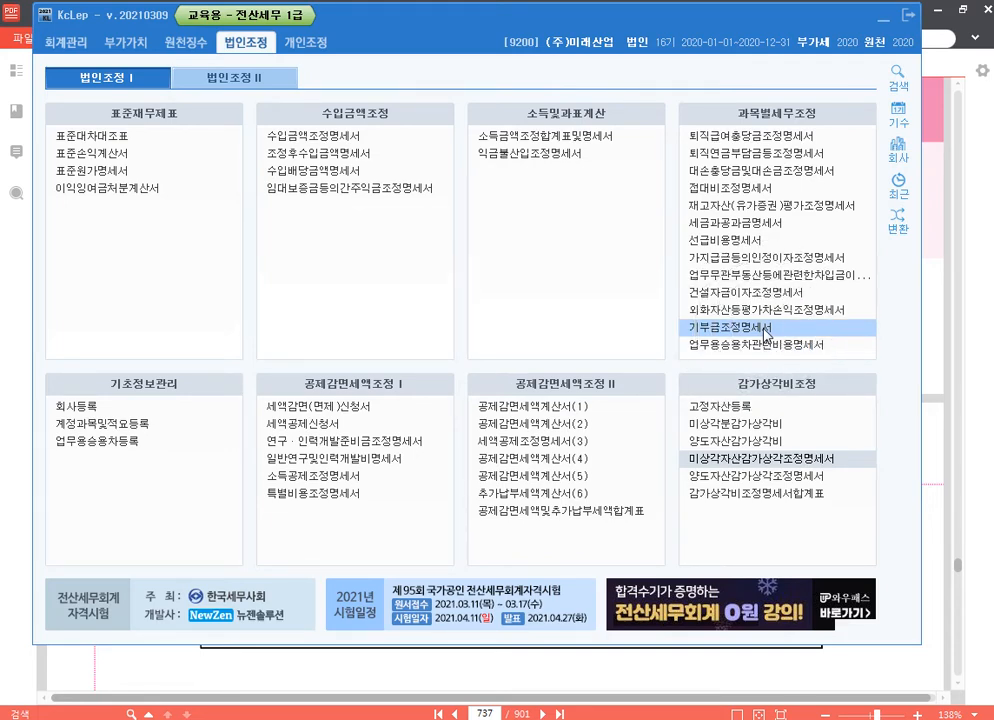
Step: Open company 9200's 소득금액조정합계표및명세서 and review the 익금산입 및 손금불산입 and 손금산입 및 익금불산입 entries
click(585, 145)
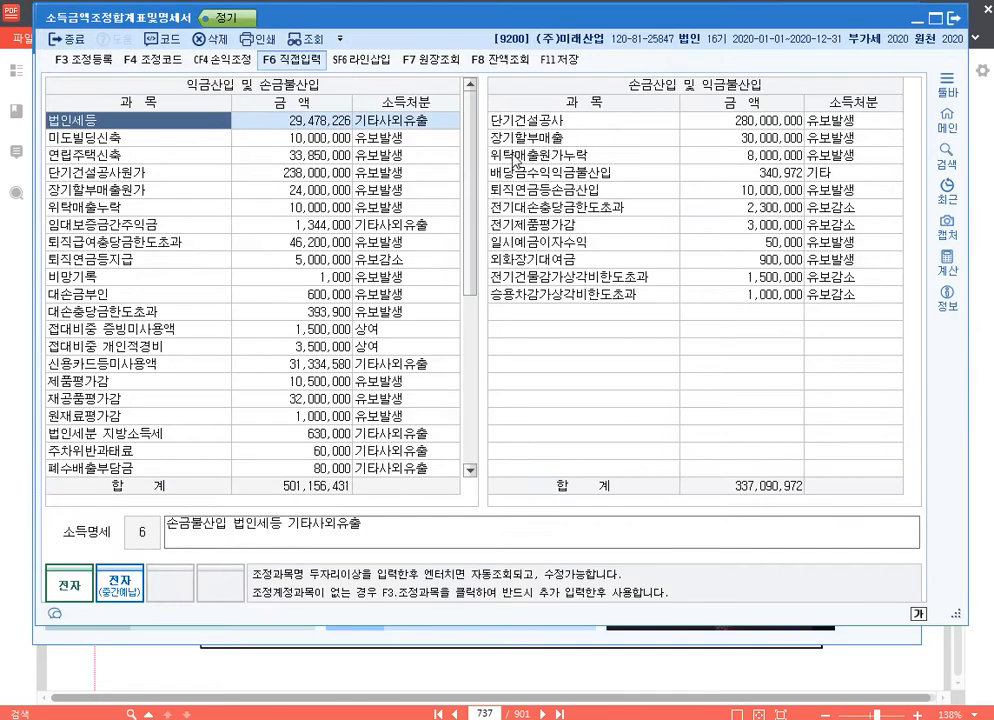
scroll(430, 190, down, 6)
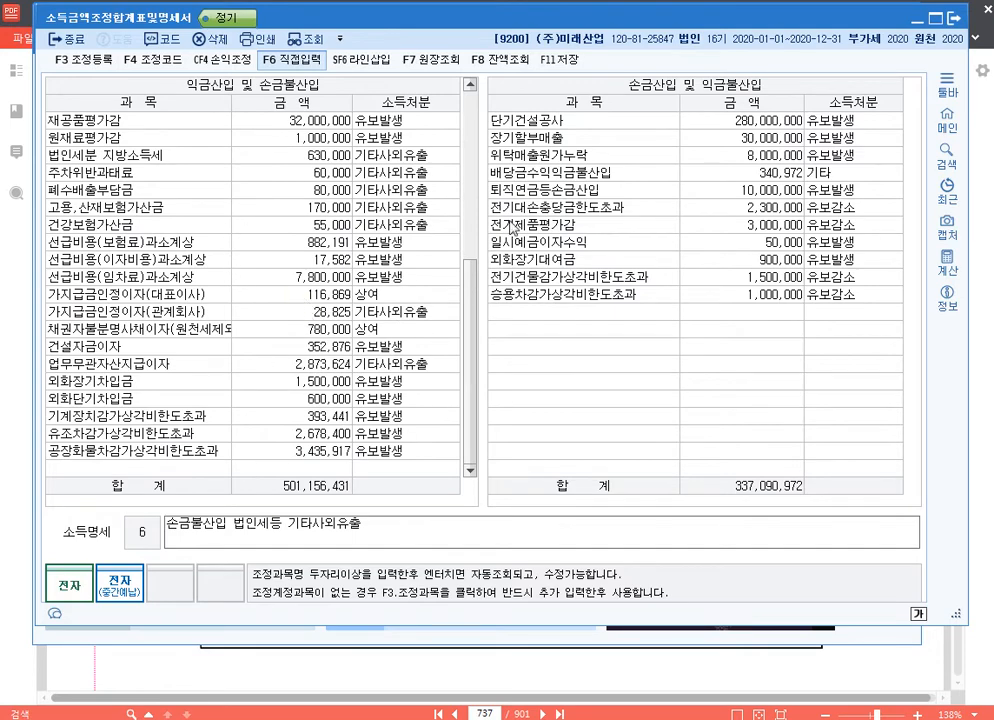
scroll(460, 306, up, 6)
scroll(440, 290, down, 6)
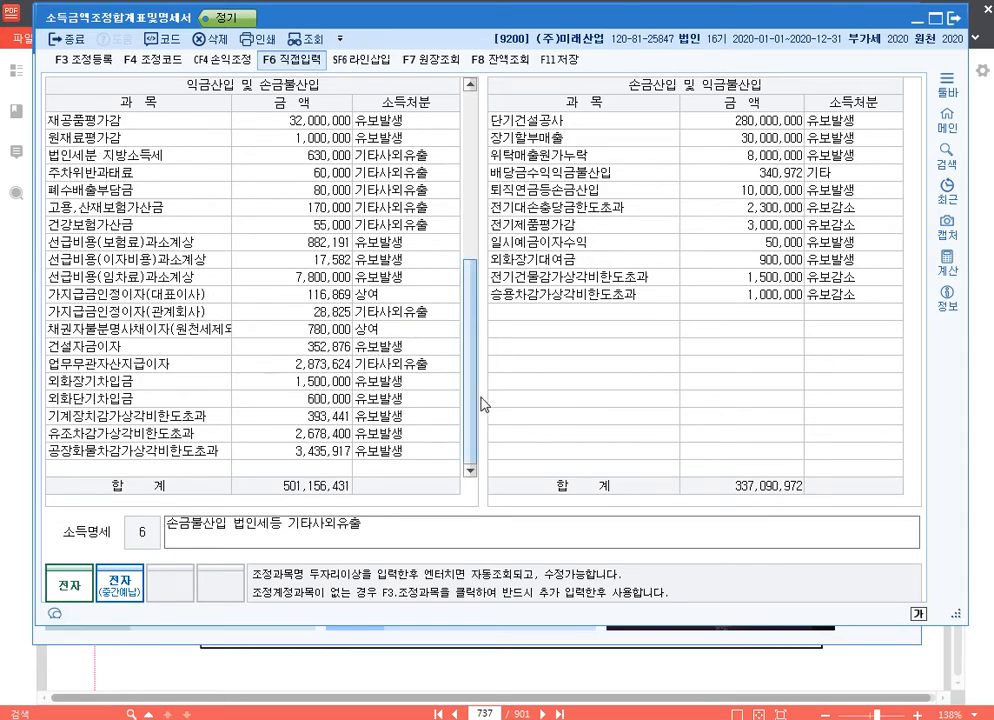
Step: Box the 합계 amounts of both adjustment lists in blue with the screen pen, clear the annotations and close the form
key(F12)
drag(233, 470, 357, 503)
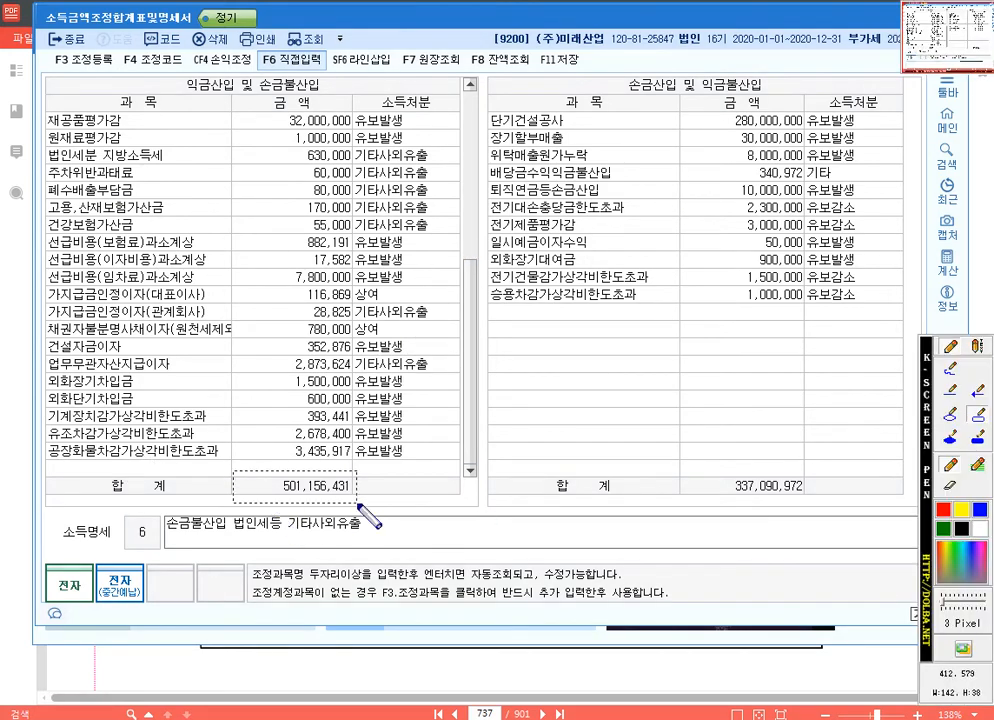
drag(695, 466, 815, 504)
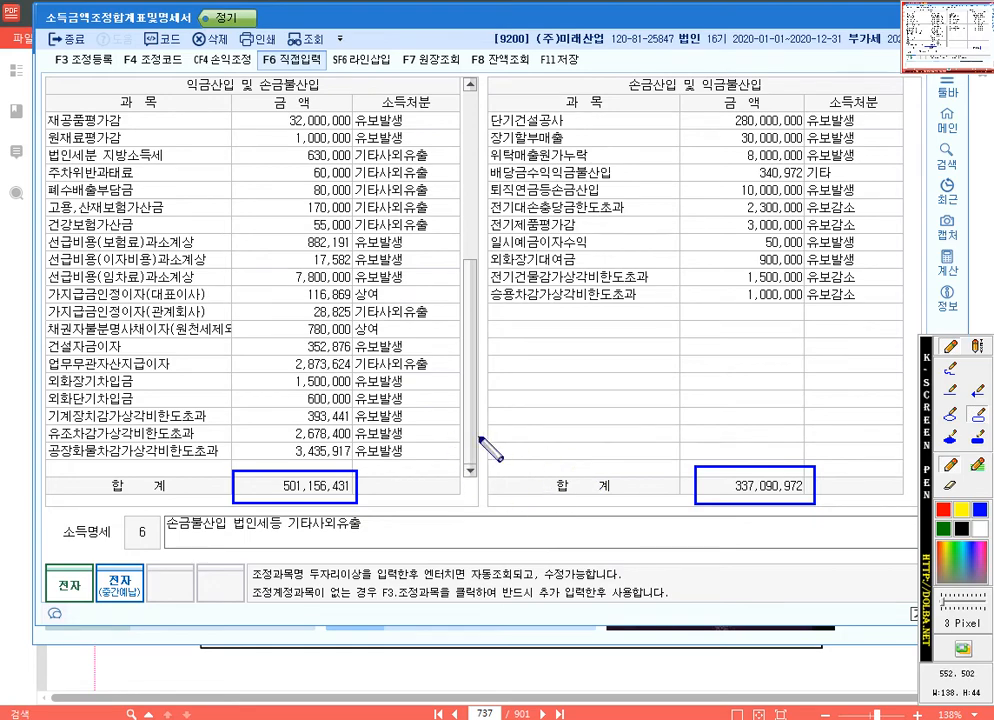
key(Escape)
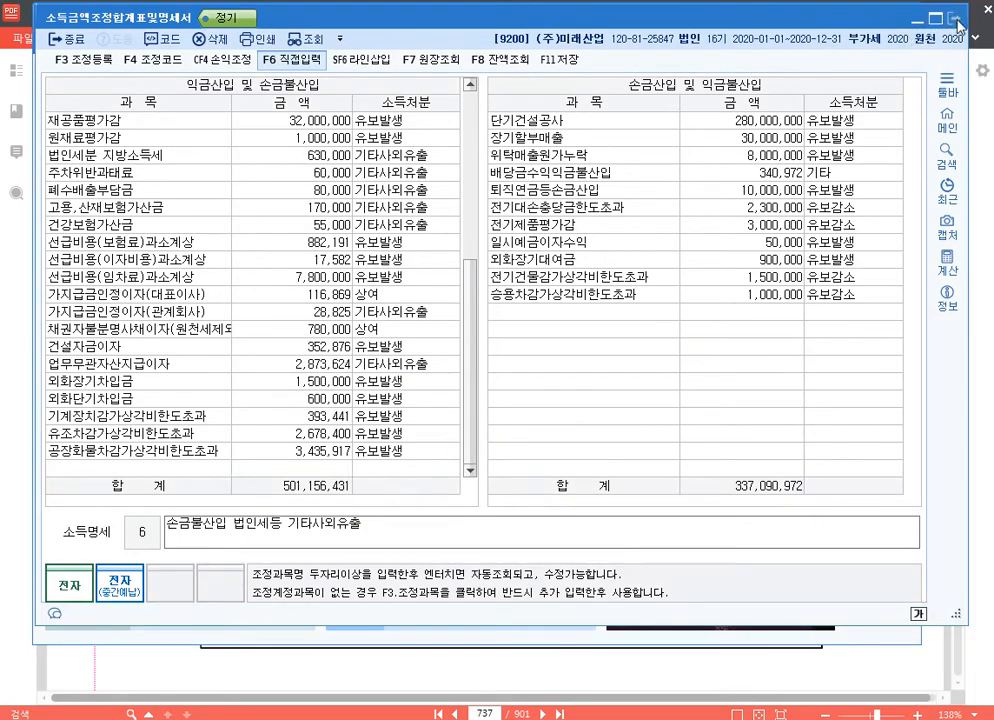
key(Escape)
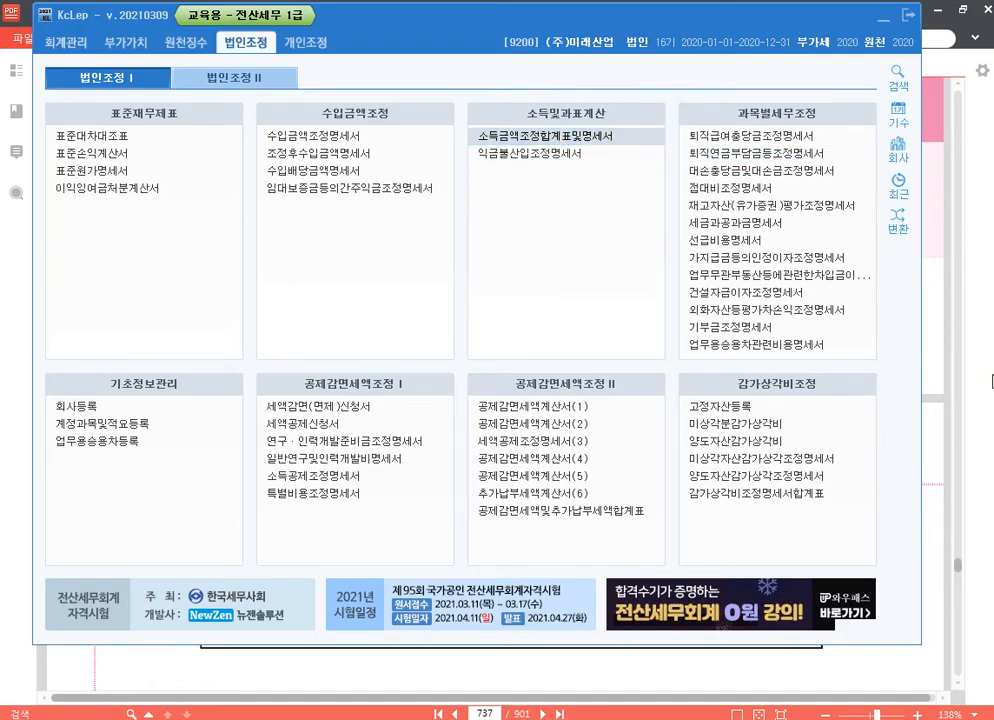
Step: Switch to the textbook in 알PDF, go to page 519 and review the 소득금액 조정합계표 작성사례 for company 9200
click(953, 386)
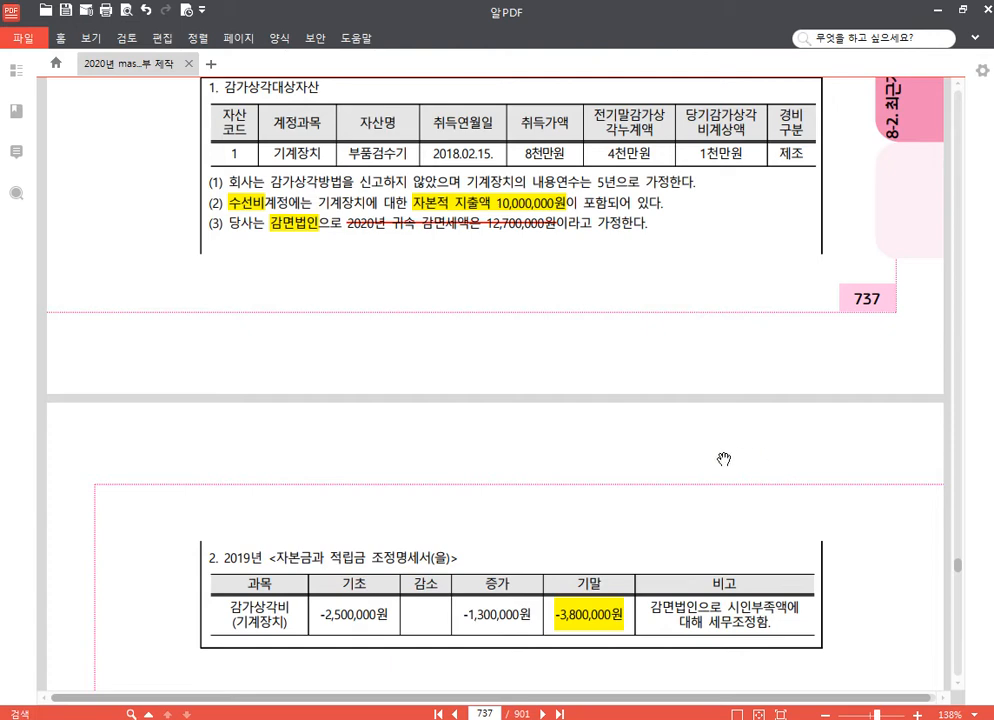
click(499, 714)
text(519)
key(Return)
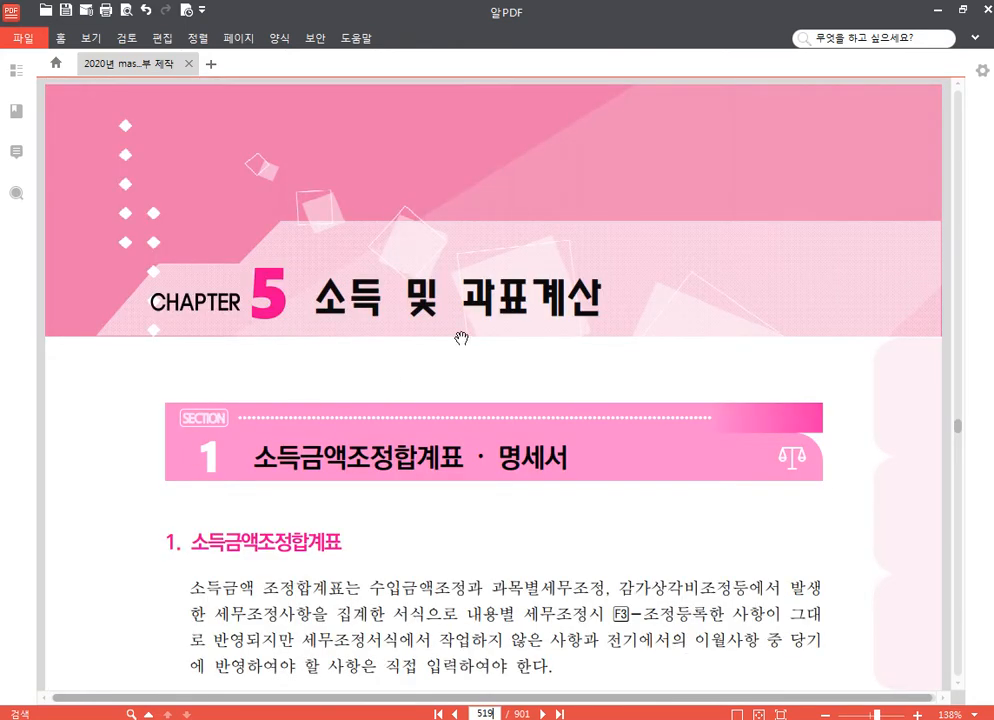
scroll(500, 350, down, 4)
scroll(560, 357, down, 3)
scroll(506, 360, up, 3)
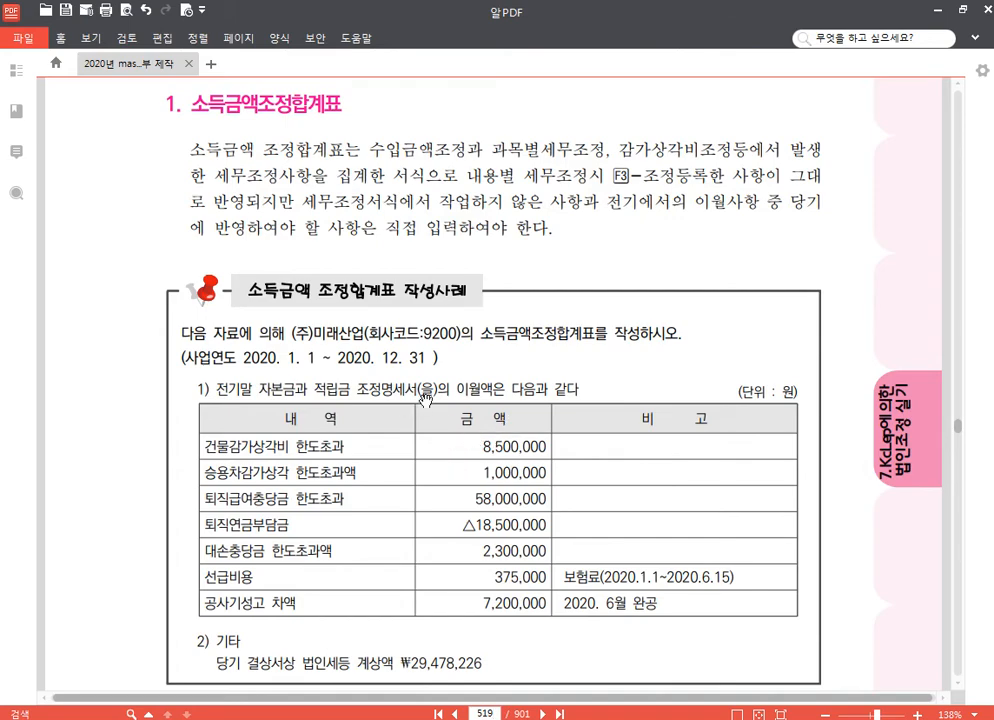
scroll(425, 402, down, 3)
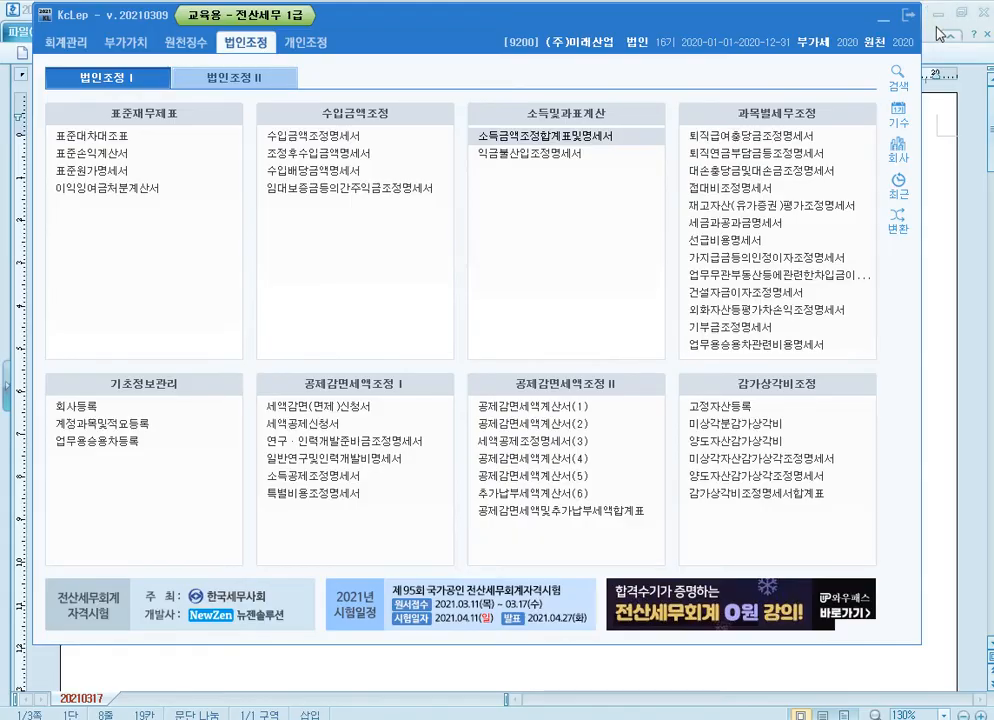
Step: Clear the PDF and 한글 document windows from the screen and bring up the VideoCap camera window
click(882, 17)
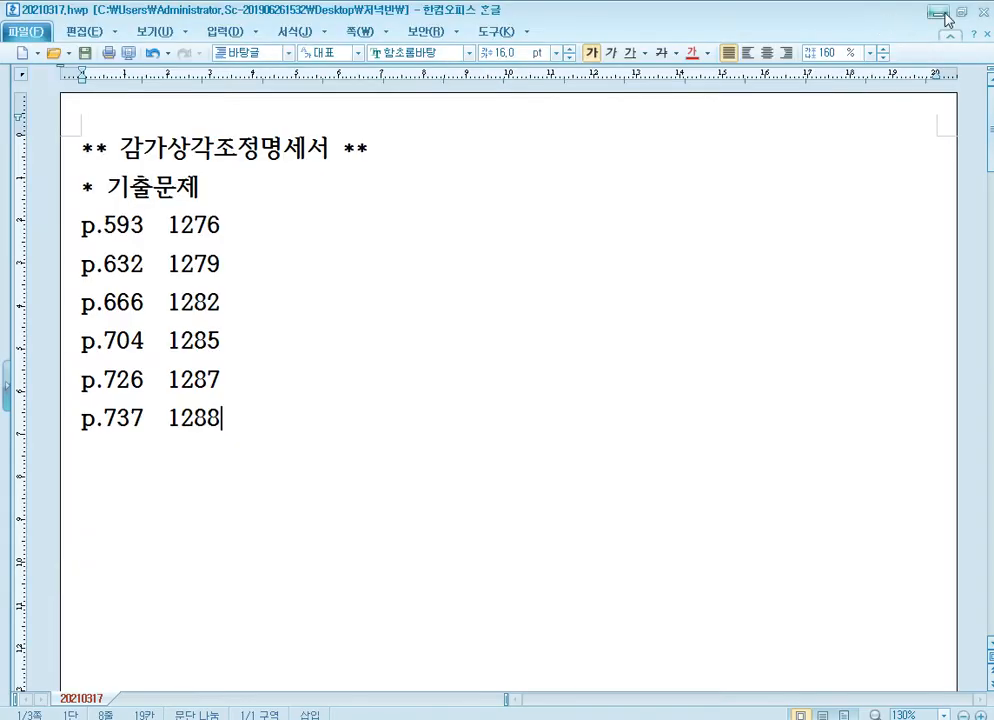
click(938, 13)
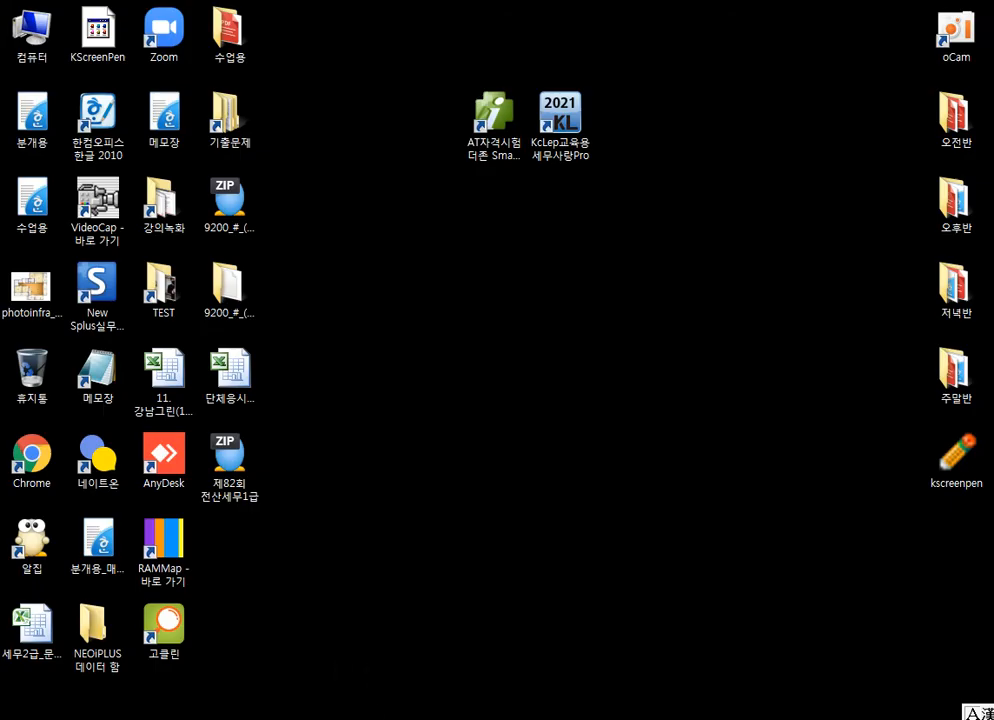
click(540, 719)
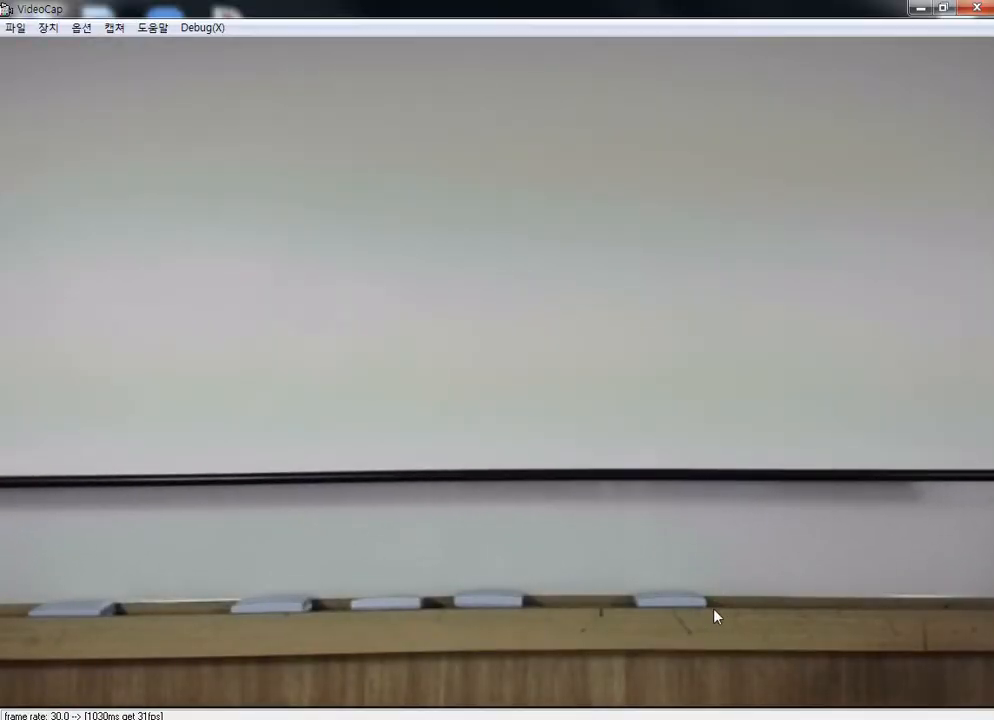